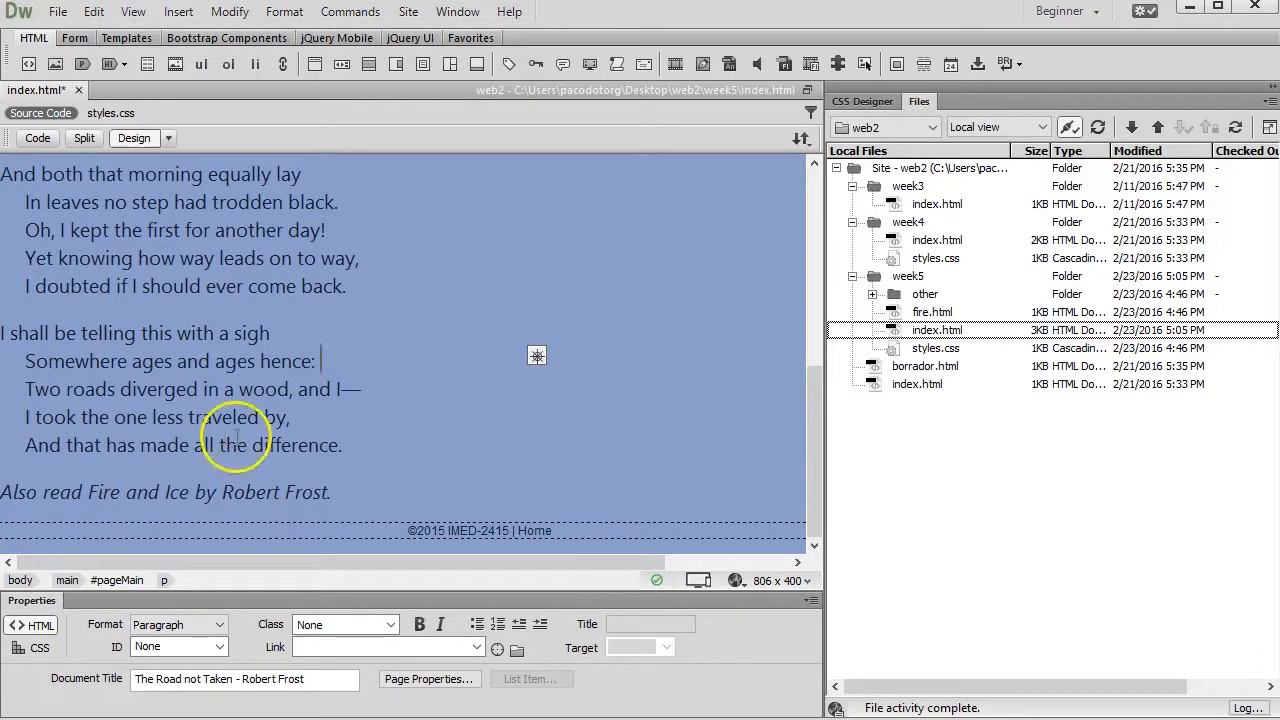
# Examine the element tags and properties of the page title, the "by Robert Frost" heading and the first stanza
pyautogui.scroll(4, 323, 357)
pyautogui.scroll(1, 328, 364)
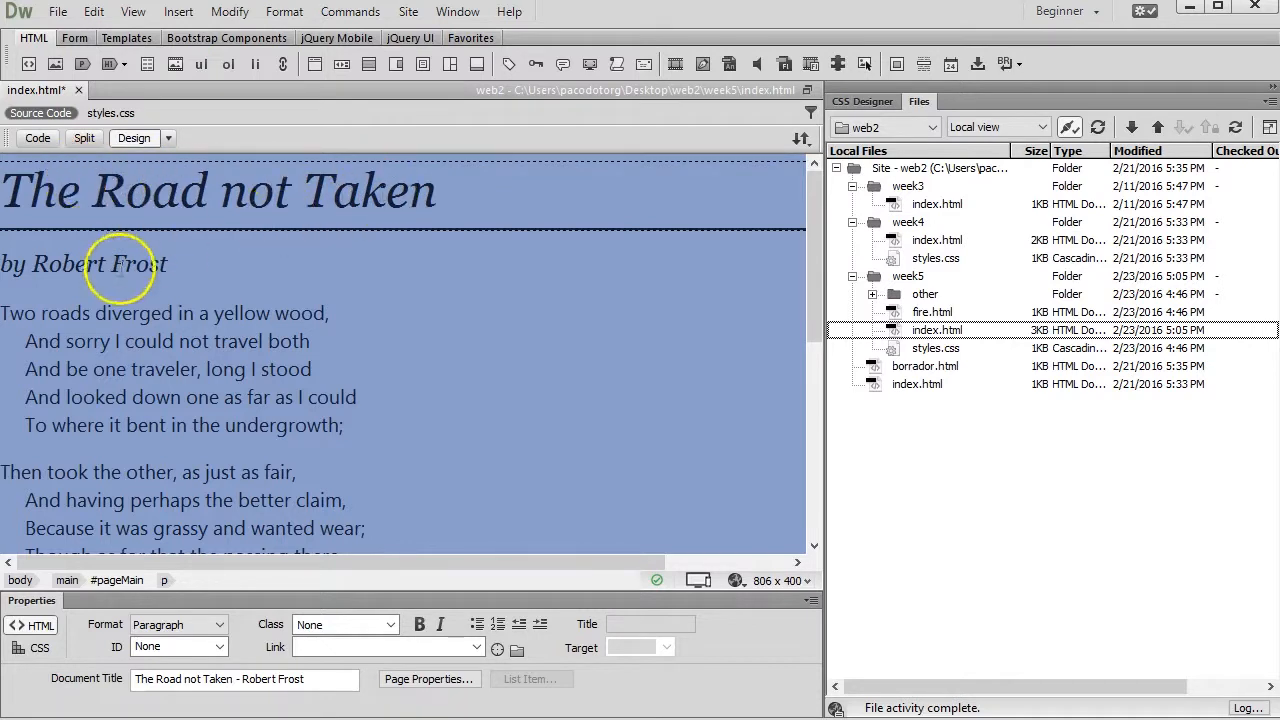
pyautogui.click(286, 186)
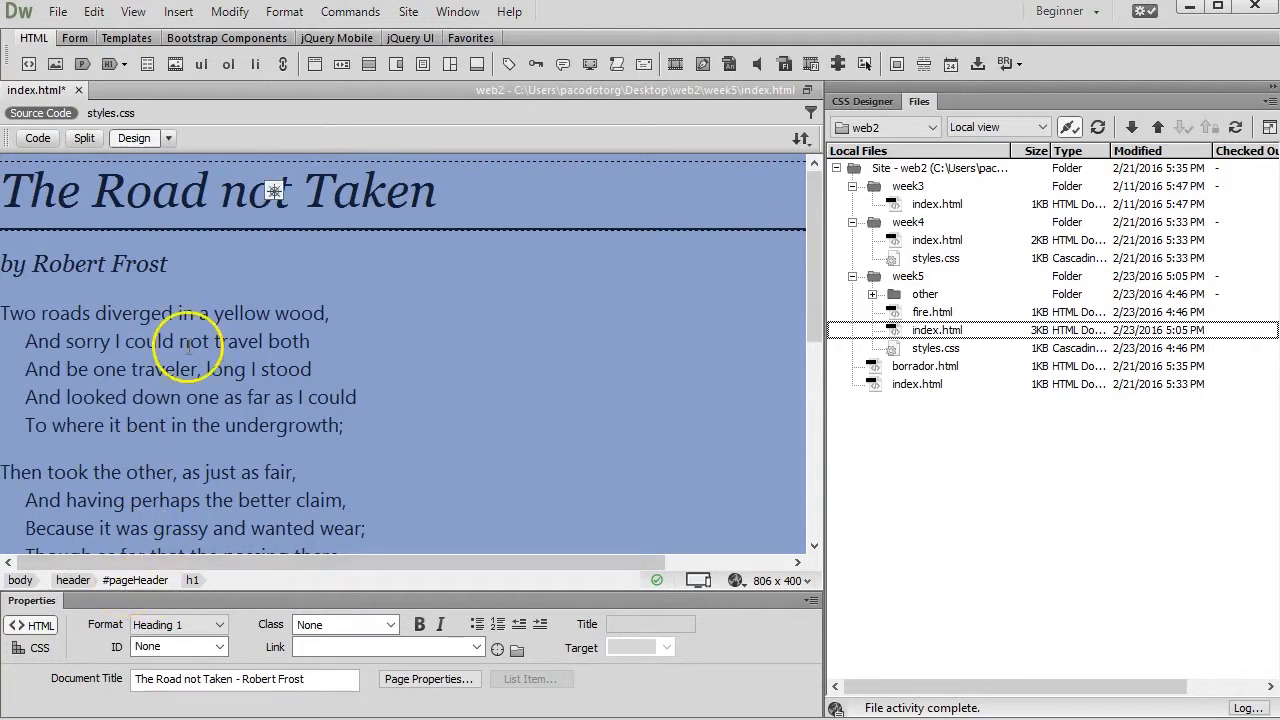
pyautogui.click(63, 262)
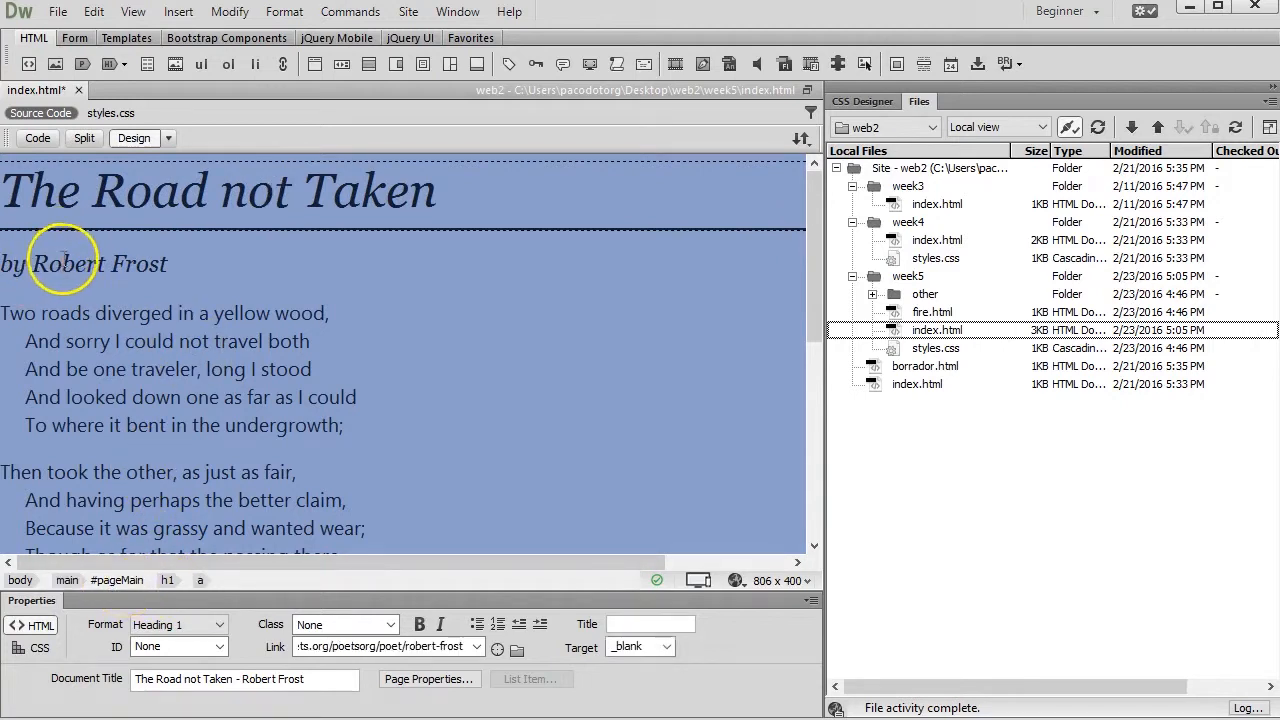
pyautogui.click(121, 336)
pyautogui.scroll(-3, 121, 336)
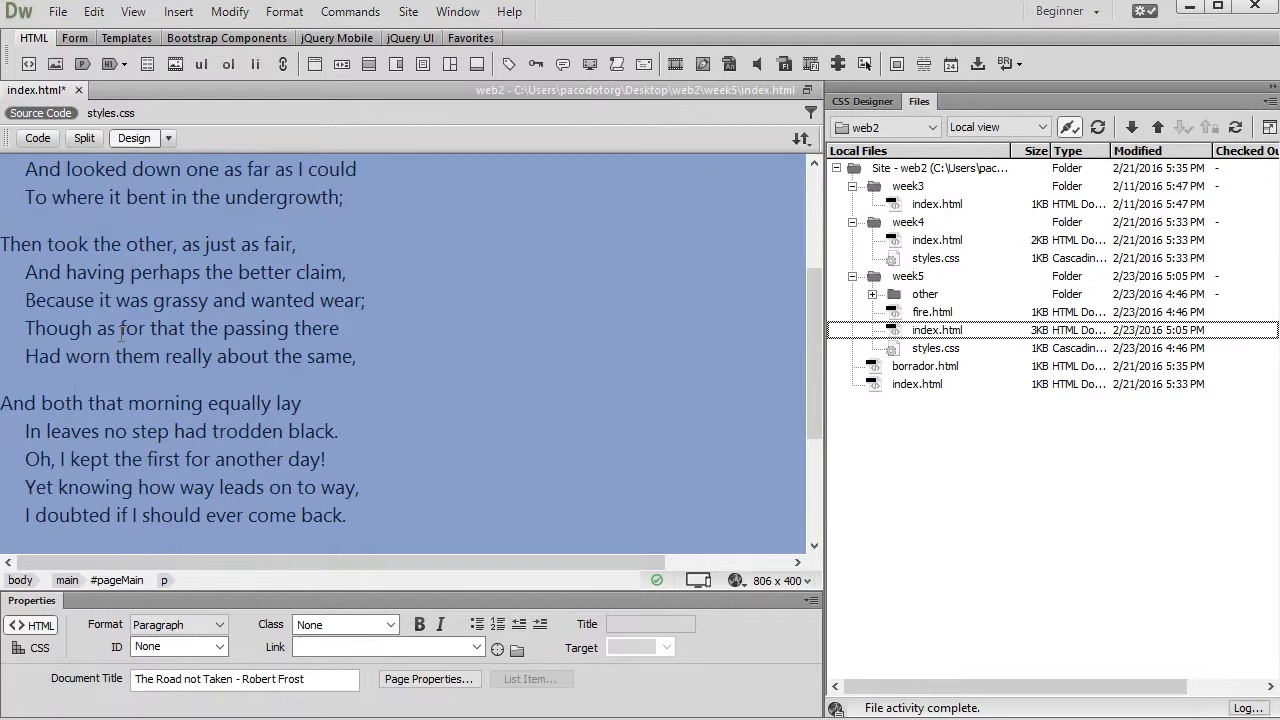
pyautogui.scroll(-3, 121, 331)
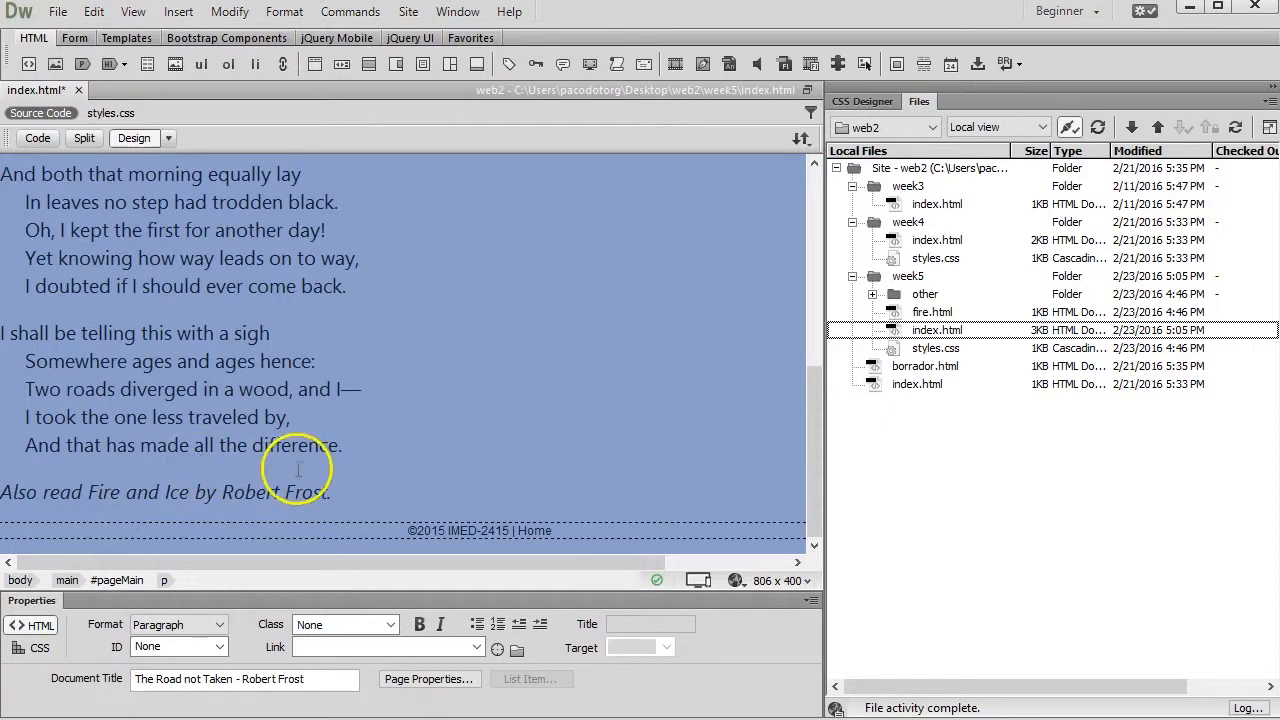
# Add a new paragraph reading "Return to top" below the "Also read Fire and Ice by Robert Frost." line
pyautogui.click(358, 492)
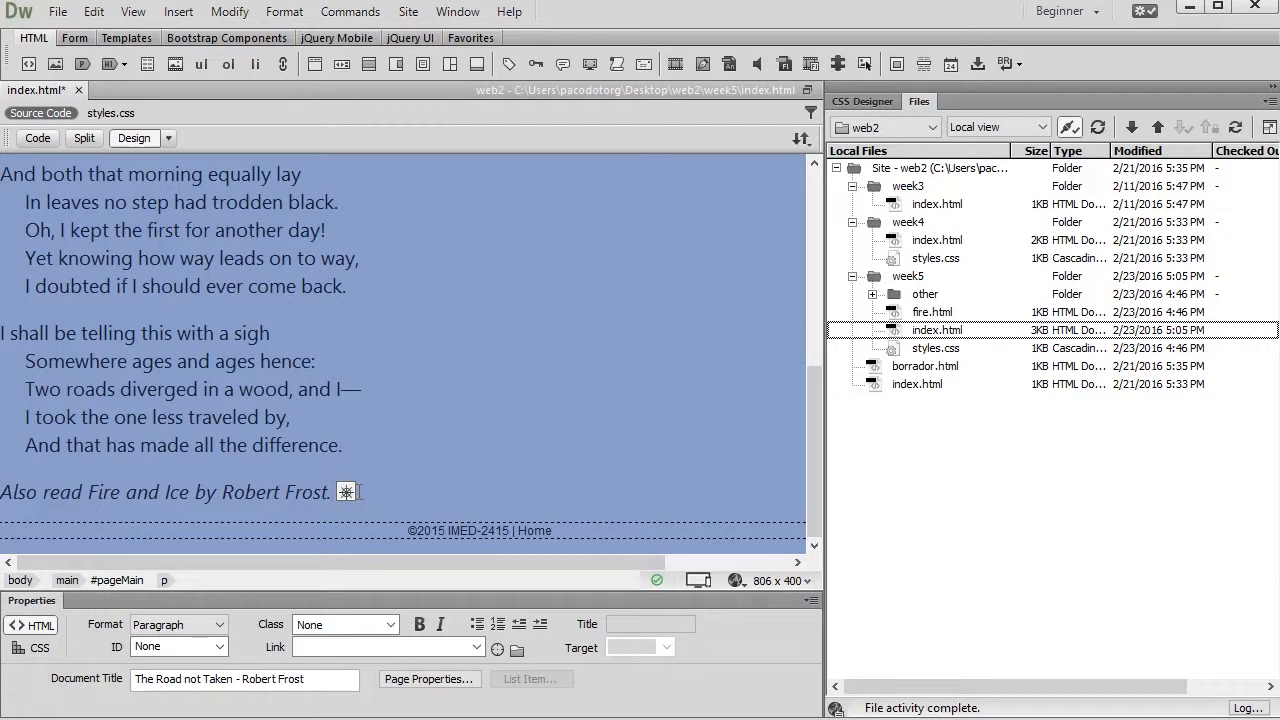
pyautogui.press('Return')
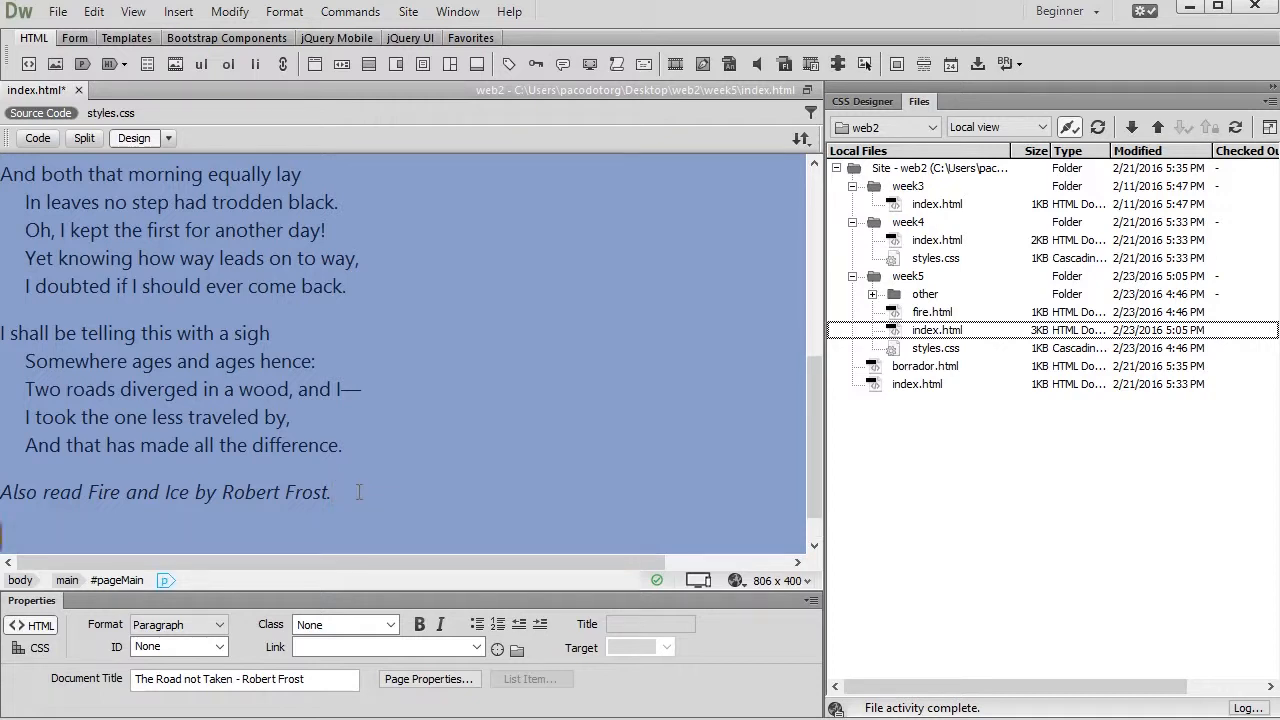
pyautogui.write('Return to top')
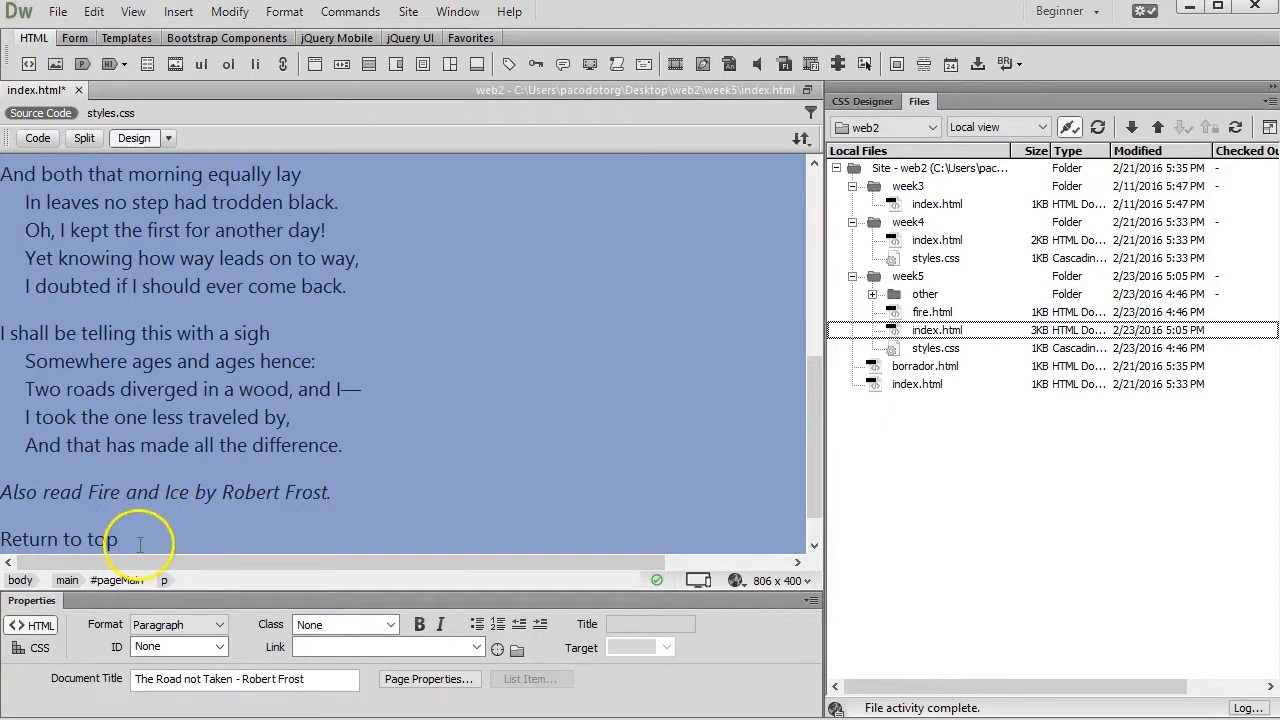
# Check the page header's ID and link the "Return to top" text to #pageHeader
pyautogui.scroll(10, 135, 530)
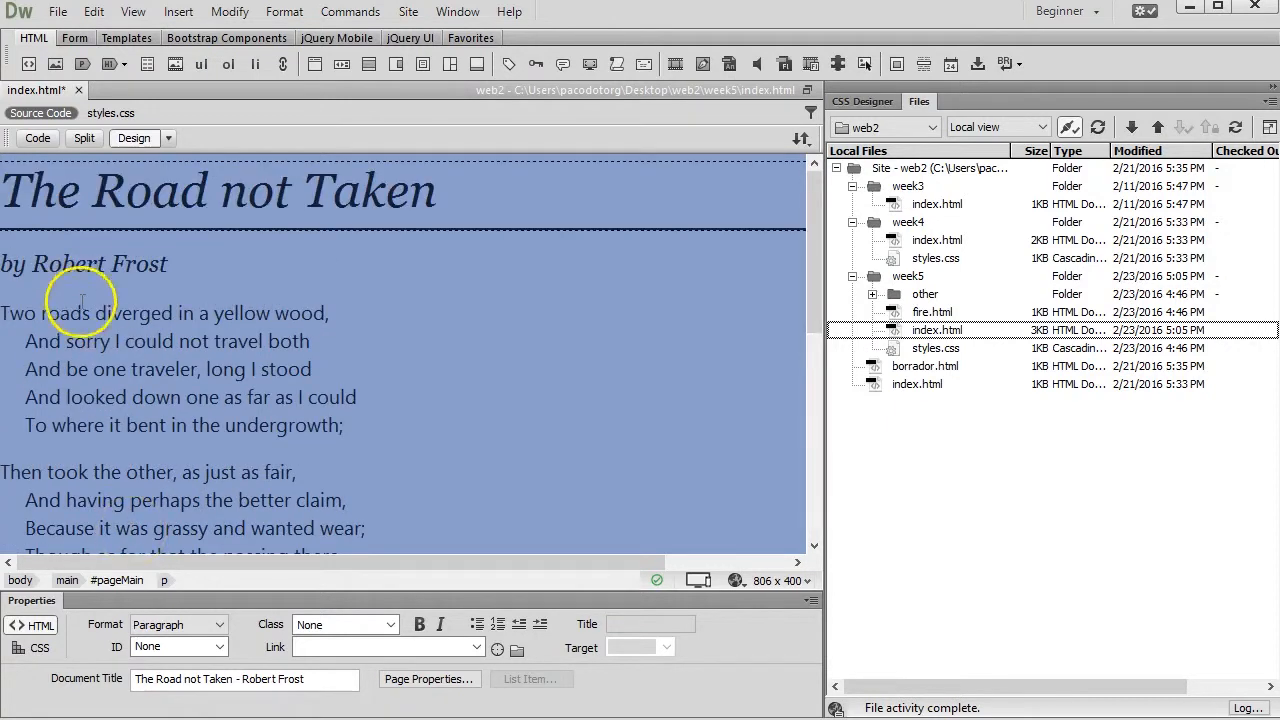
pyautogui.click(183, 197)
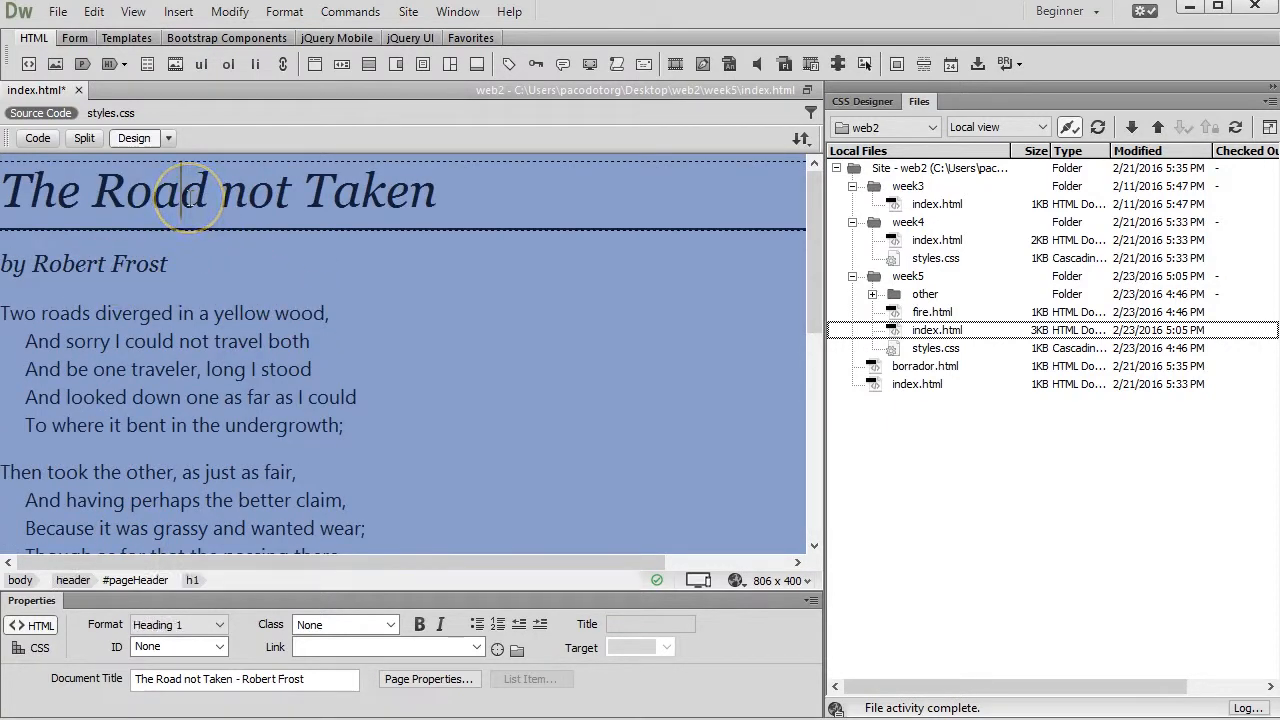
pyautogui.click(142, 582)
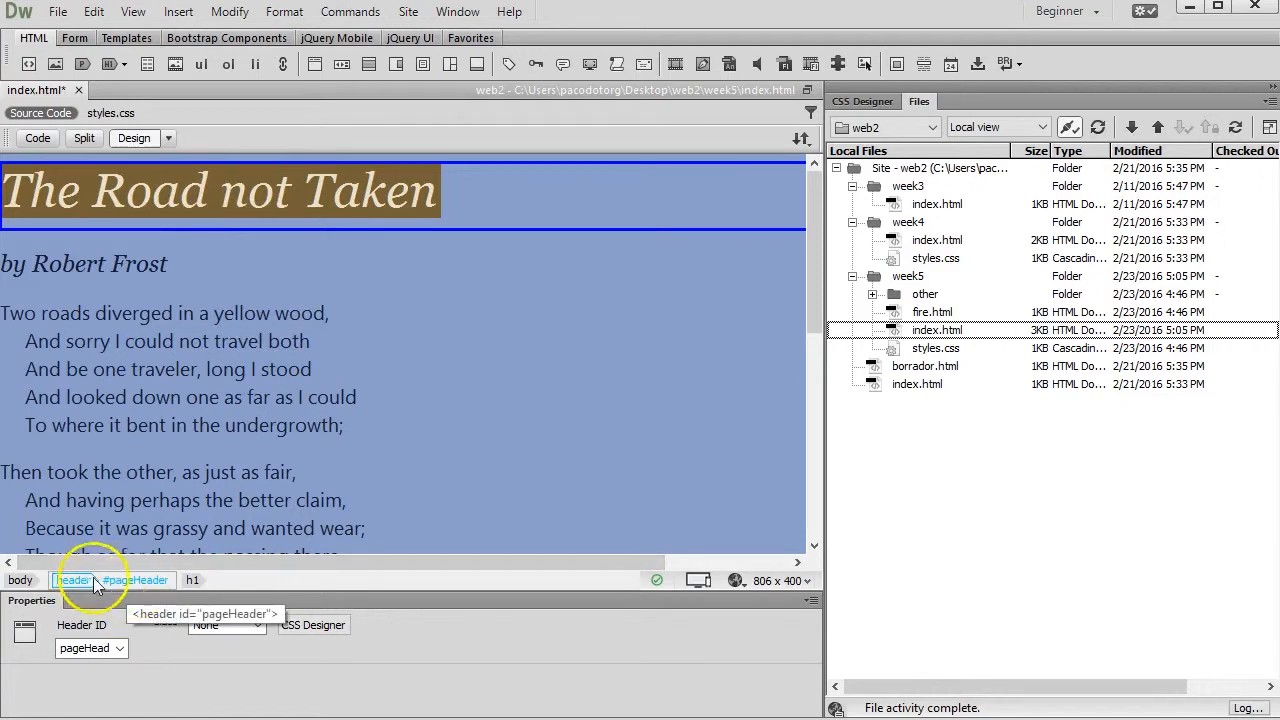
pyautogui.scroll(-6, 300, 386)
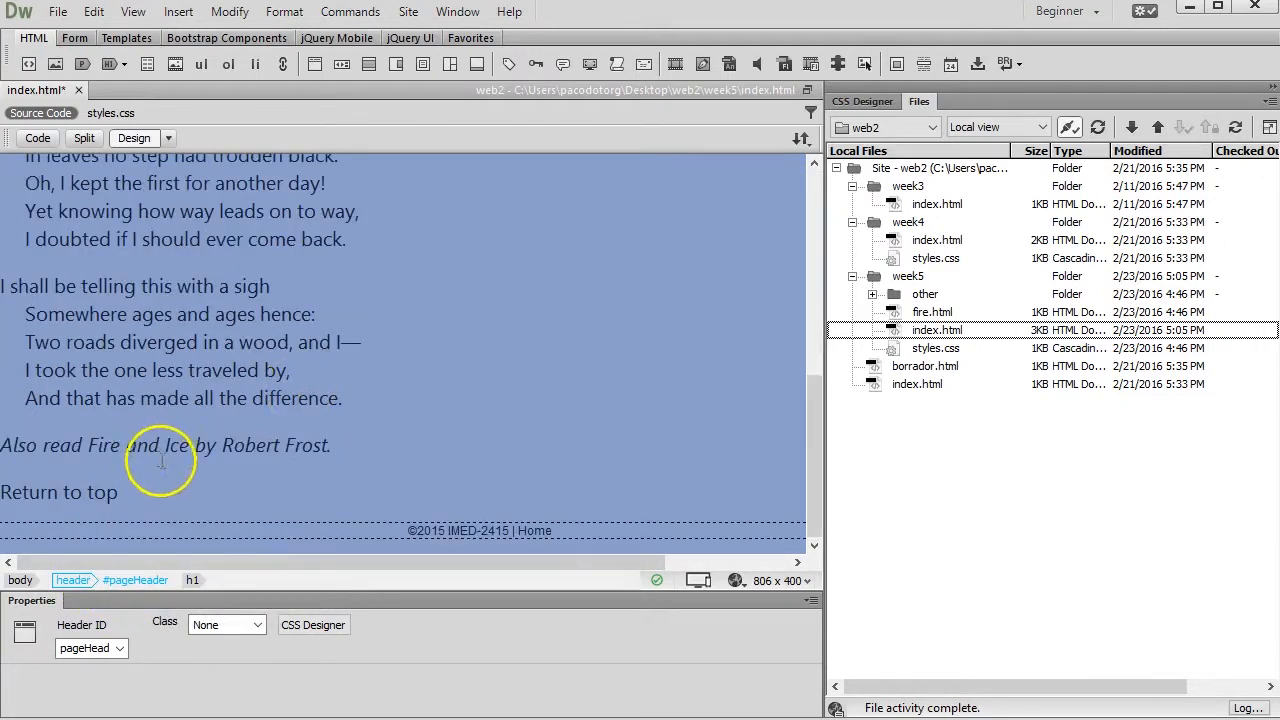
pyautogui.moveTo(130, 493); pyautogui.dragTo(1, 493)
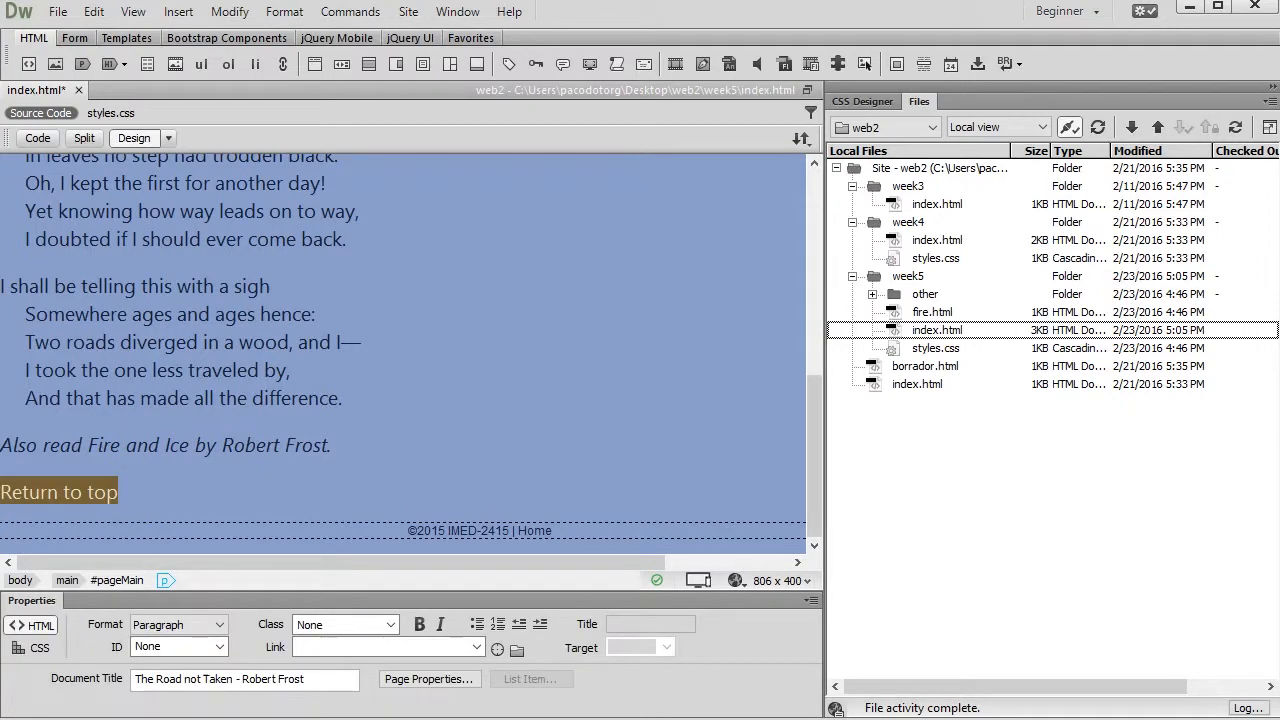
pyautogui.click(365, 648)
pyautogui.write('#pageH')
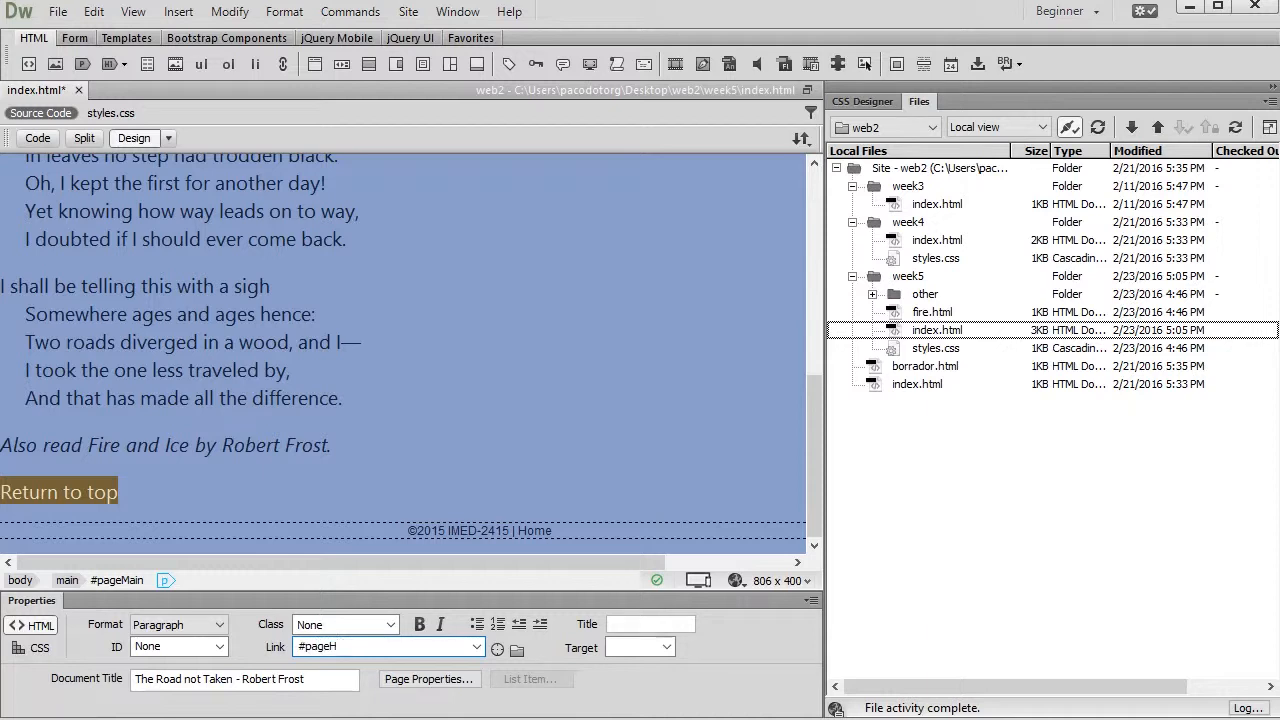
pyautogui.write('eader')
pyautogui.press('Return')
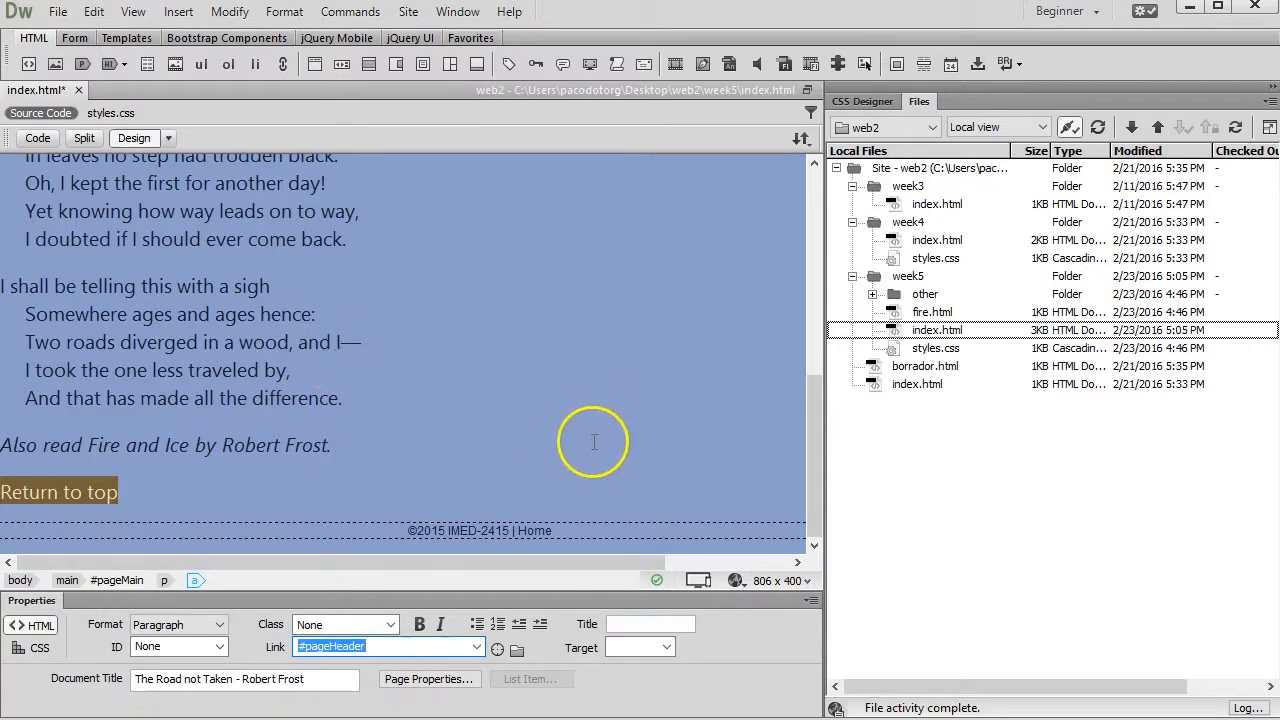
# Save index.html and upload it to the remote server together with its dependent files
pyautogui.click(801, 139)
pyautogui.click(846, 236)
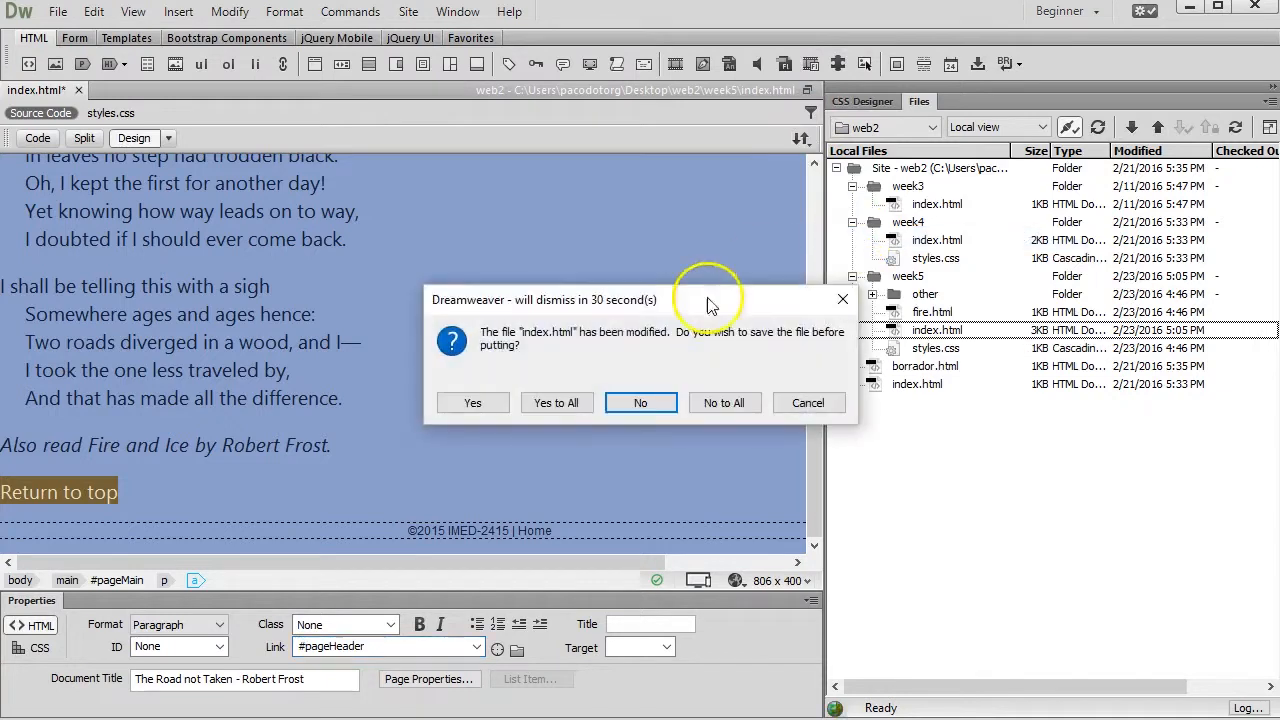
pyautogui.click(472, 400)
pyautogui.click(579, 407)
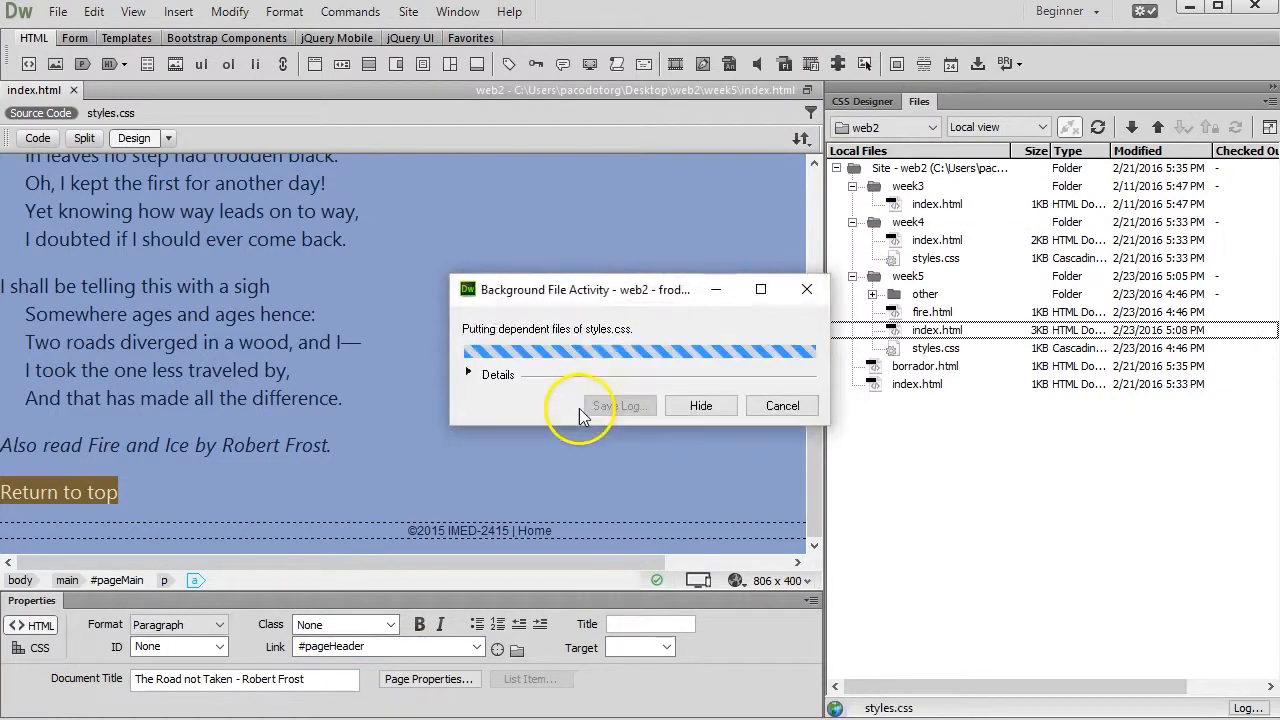
# Switch to Chrome, open the site's Week 5 page and test its "Return to top" link
pyautogui.hotkey('alt', 'Tab')
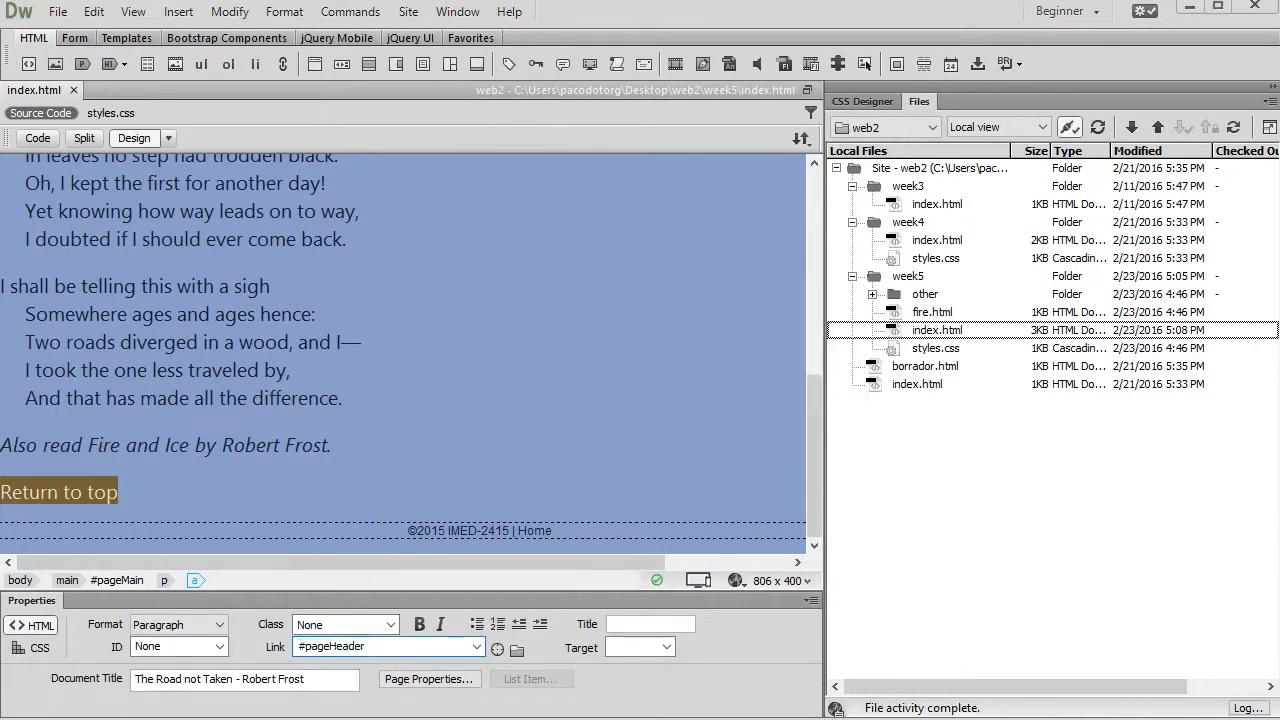
pyautogui.click(85, 71)
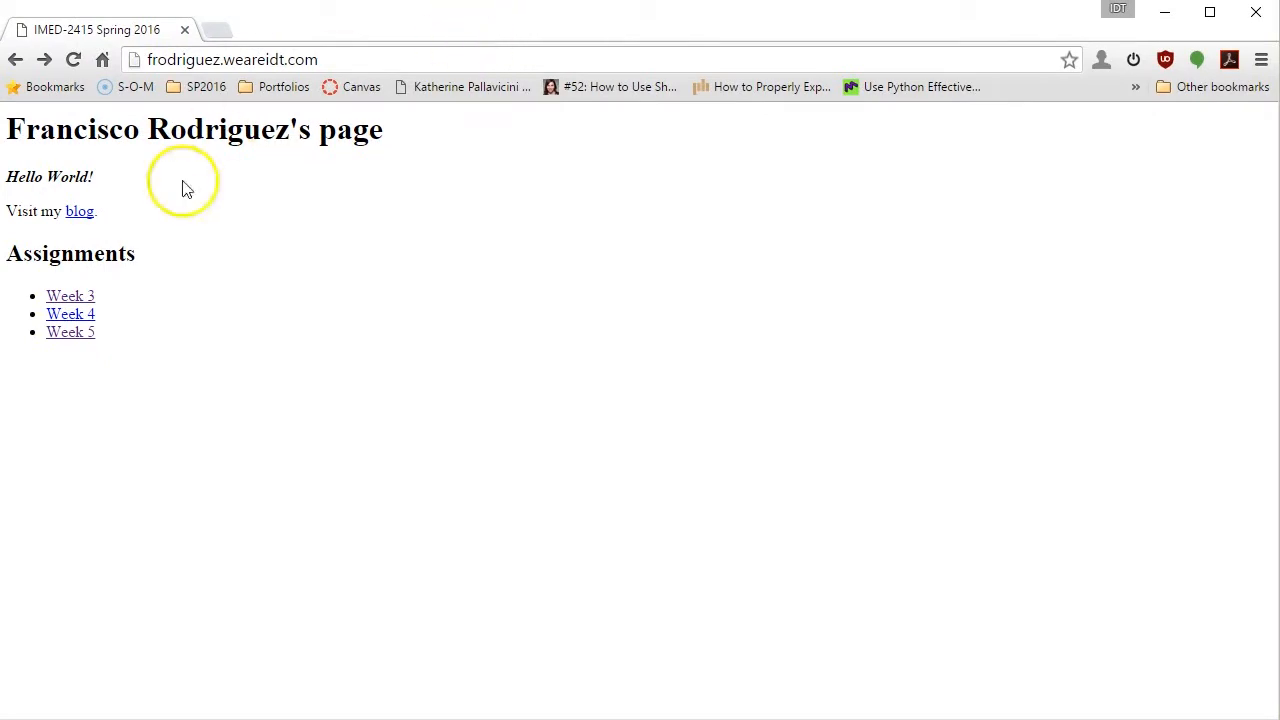
pyautogui.click(75, 336)
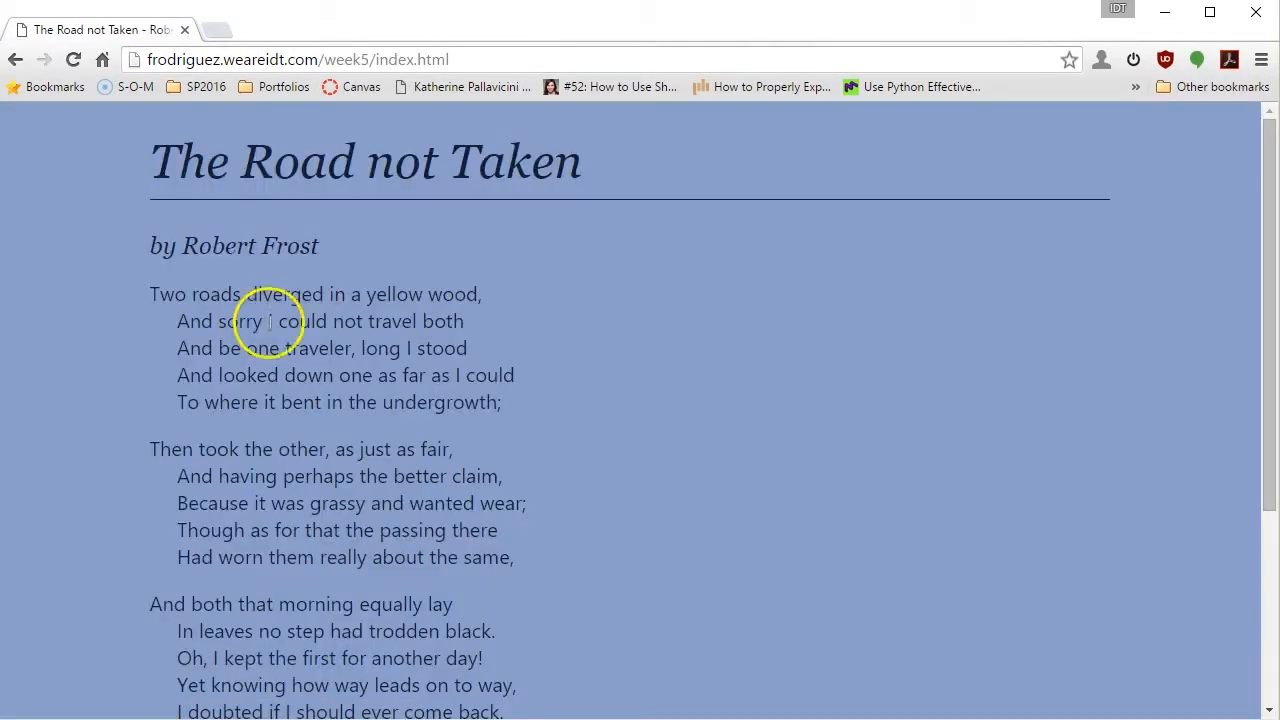
pyautogui.scroll(-3, 254, 205)
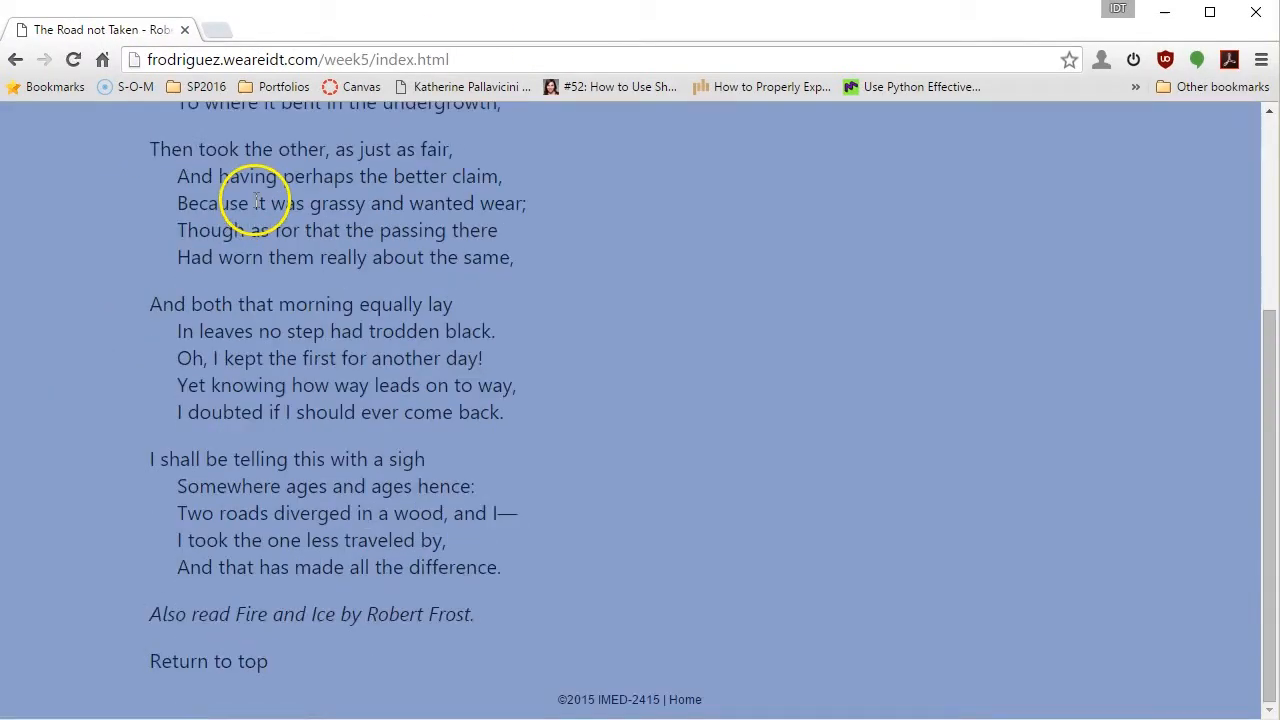
pyautogui.click(256, 664)
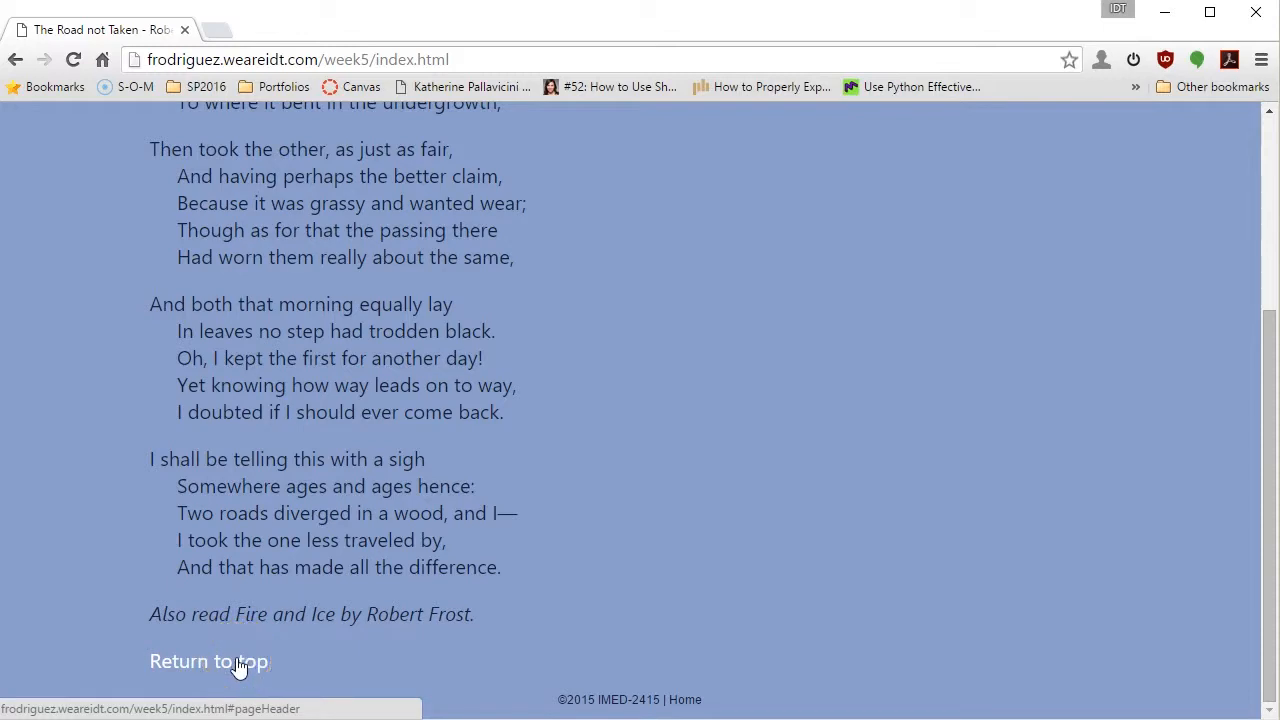
pyautogui.click(240, 666)
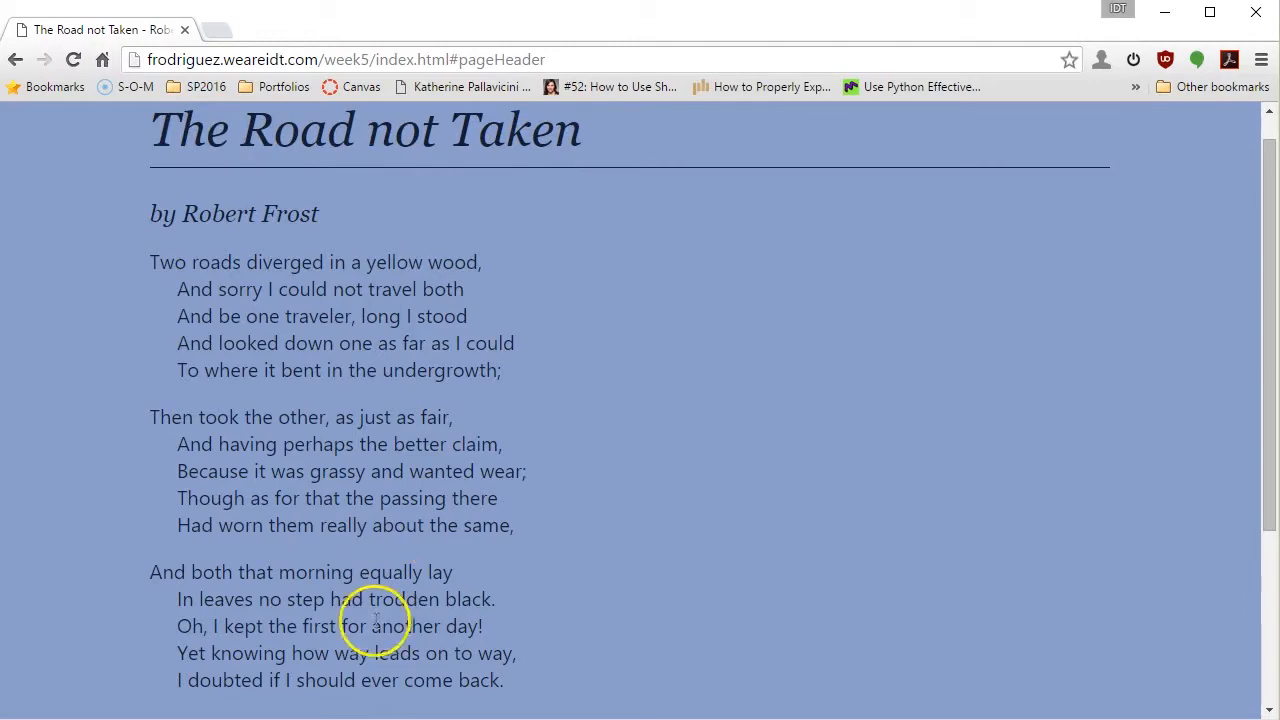
# Switch back to Dreamweaver and set the ID of the "by Robert Frost" heading to author
pyautogui.hotkey('alt', 'Tab')
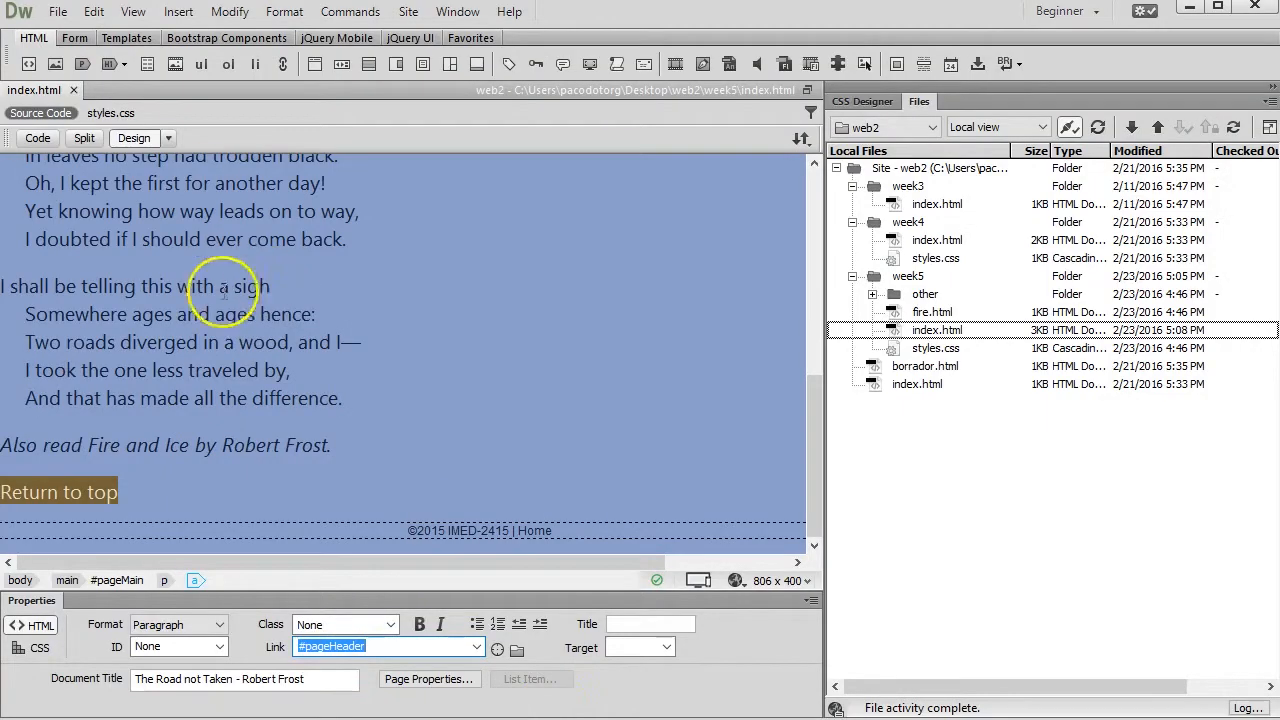
pyautogui.scroll(6, 179, 261)
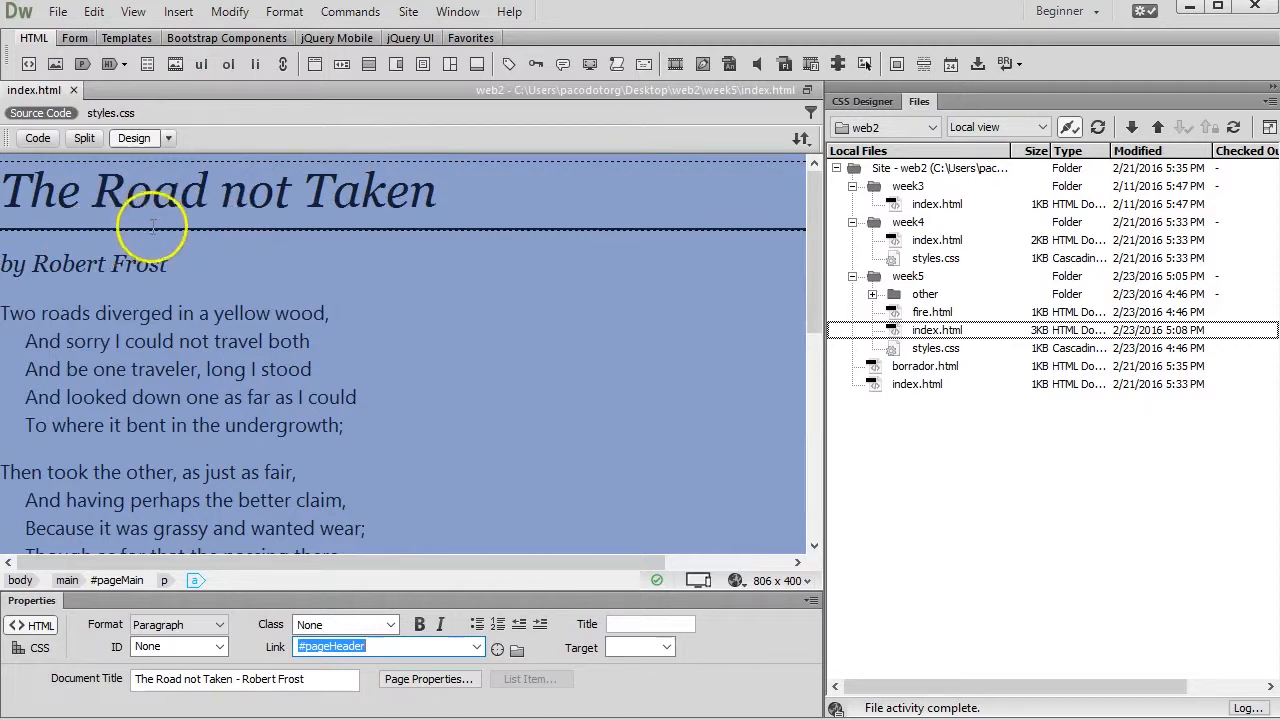
pyautogui.click(189, 259)
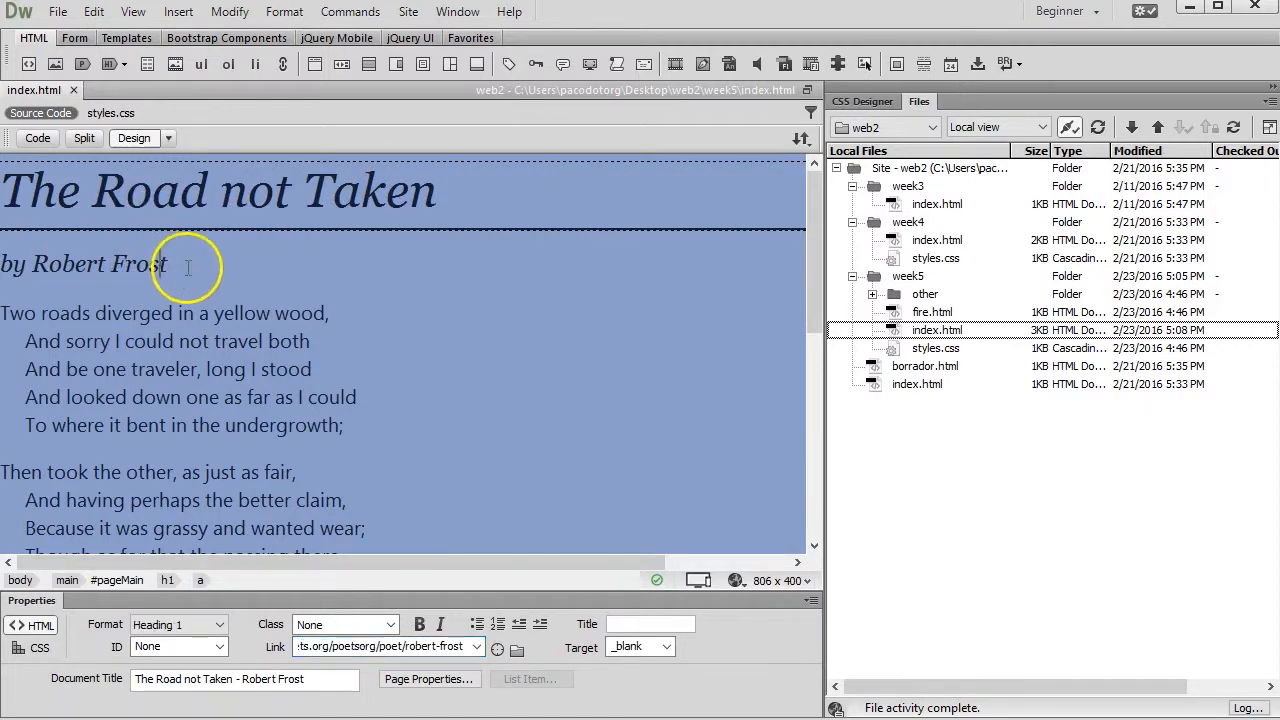
pyautogui.click(196, 255)
pyautogui.click(172, 260)
pyautogui.moveTo(172, 260); pyautogui.dragTo(8, 262)
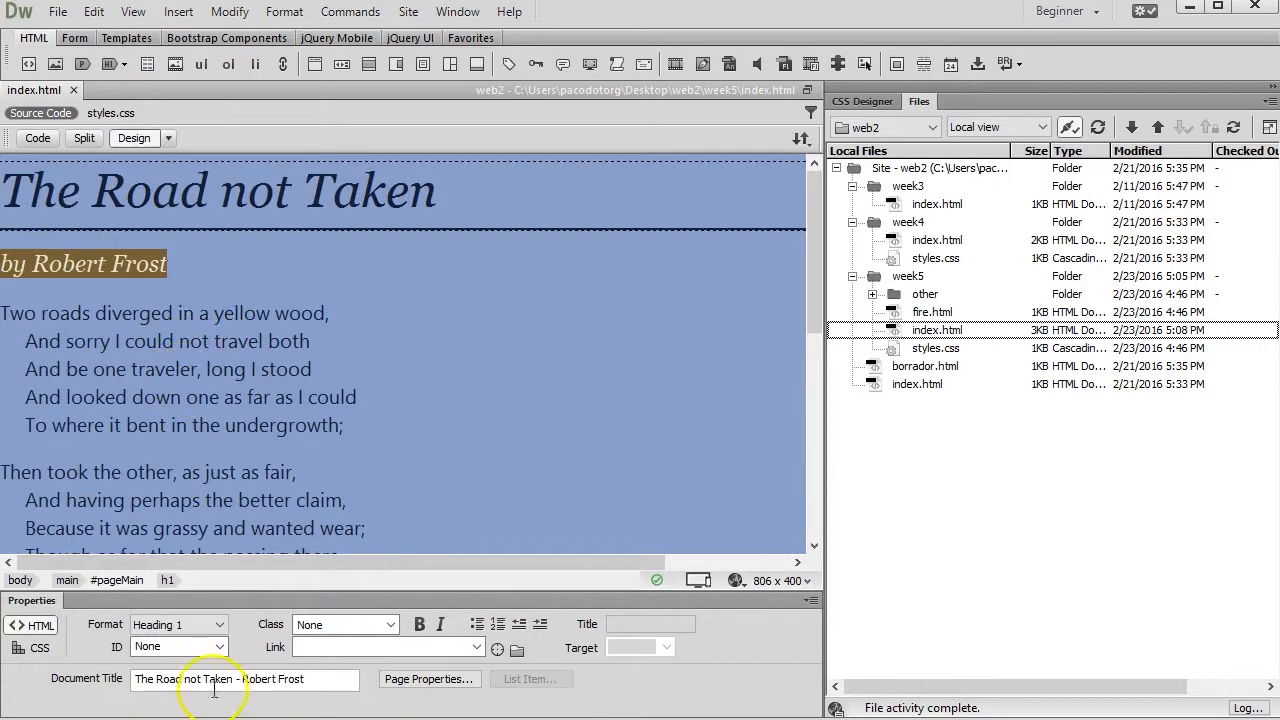
pyautogui.doubleClick(174, 646)
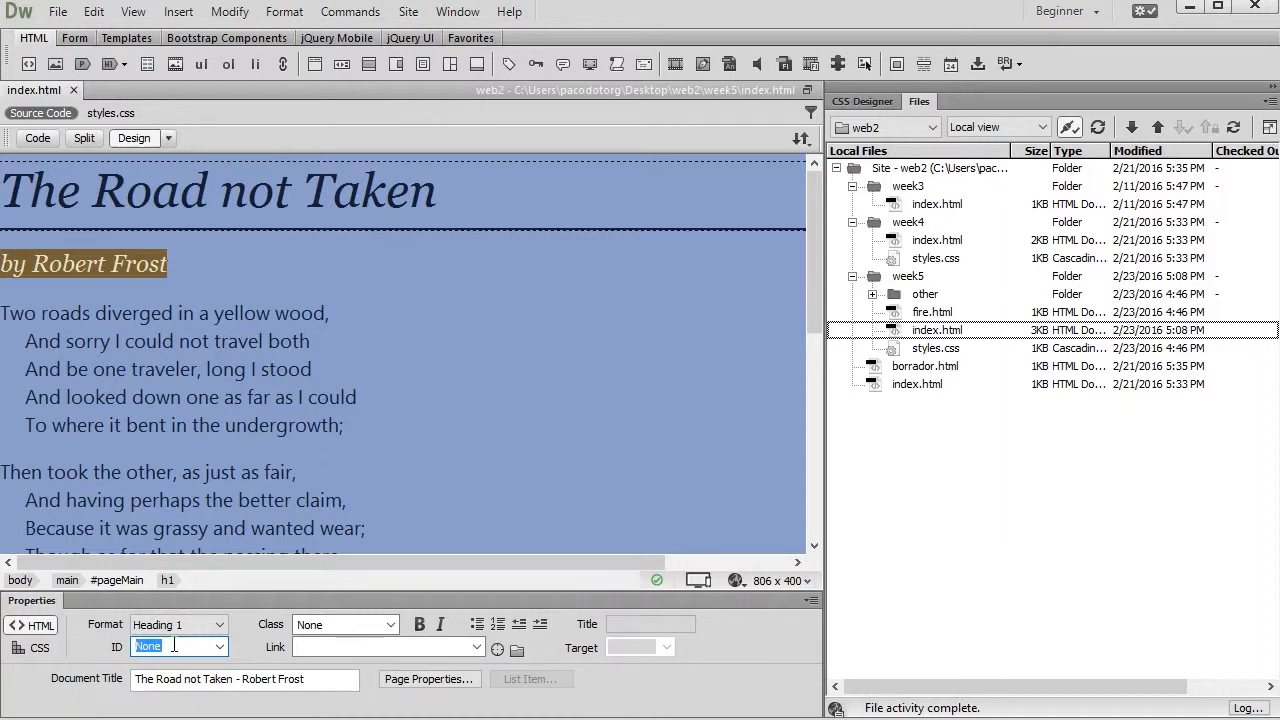
pyautogui.write('author')
pyautogui.press('Return')
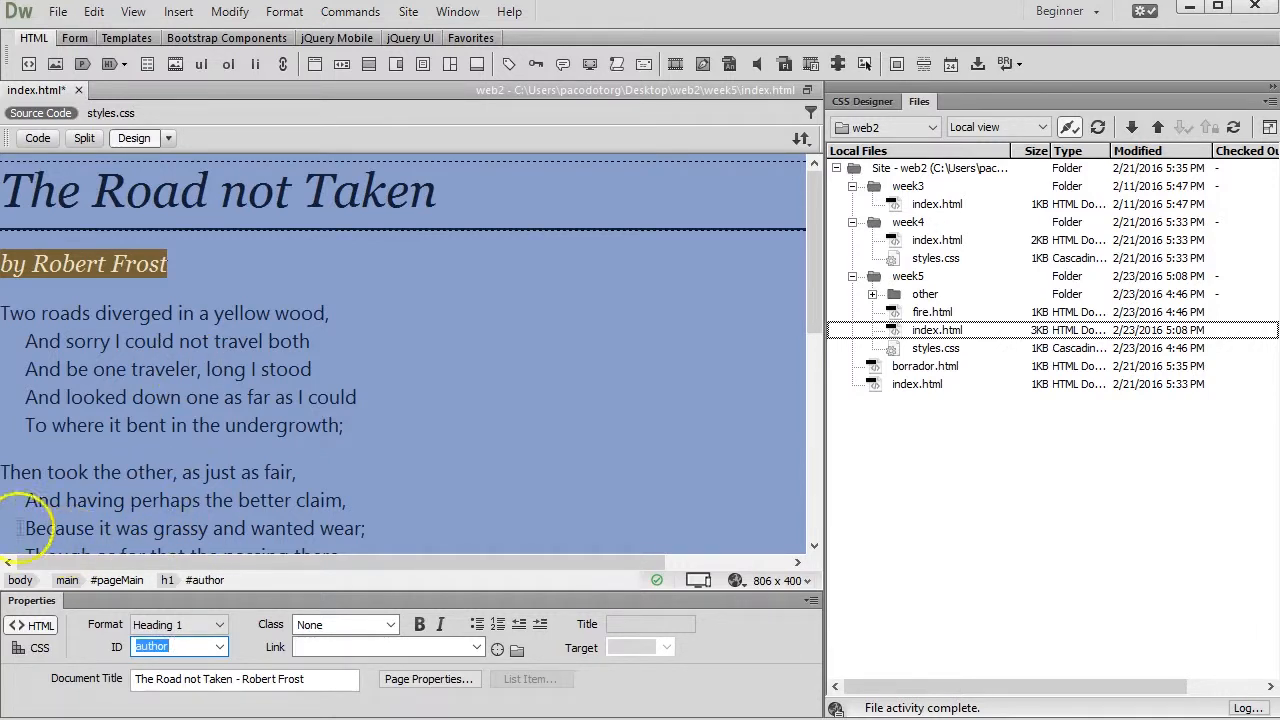
pyautogui.click(208, 586)
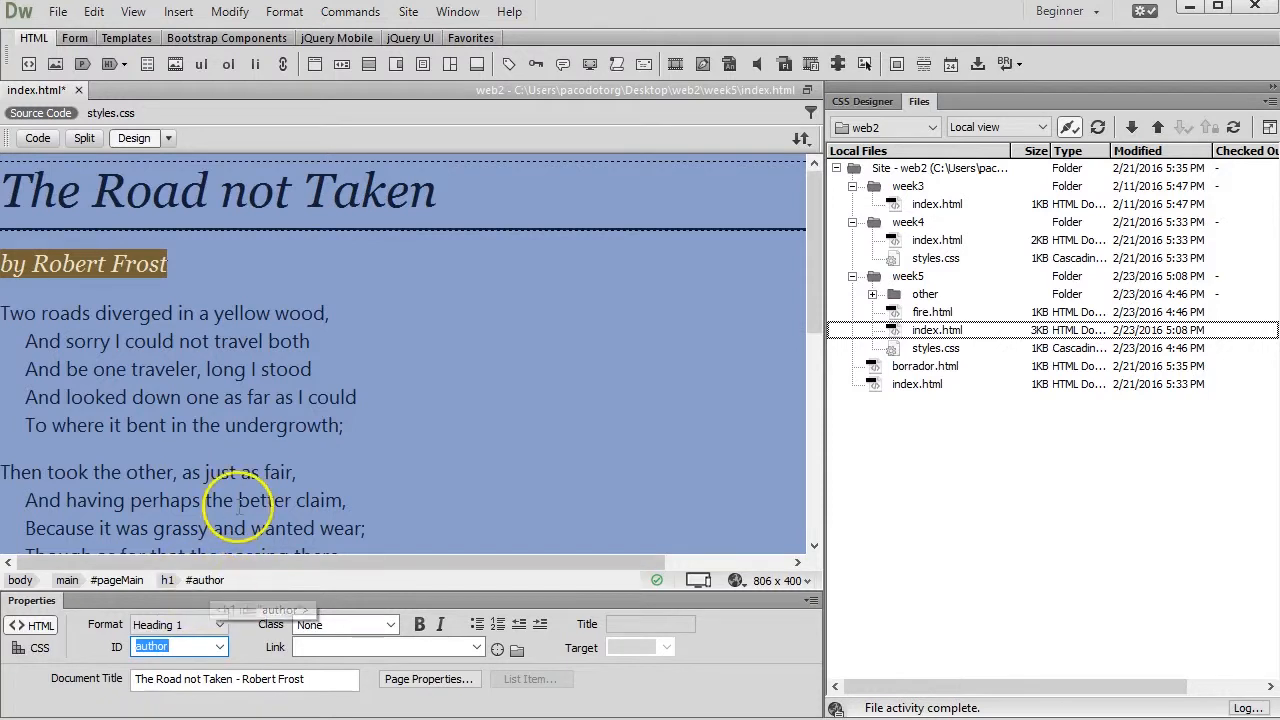
# Add a new paragraph reading "Return to byline" below the "Return to top" line
pyautogui.scroll(-10, 233, 445)
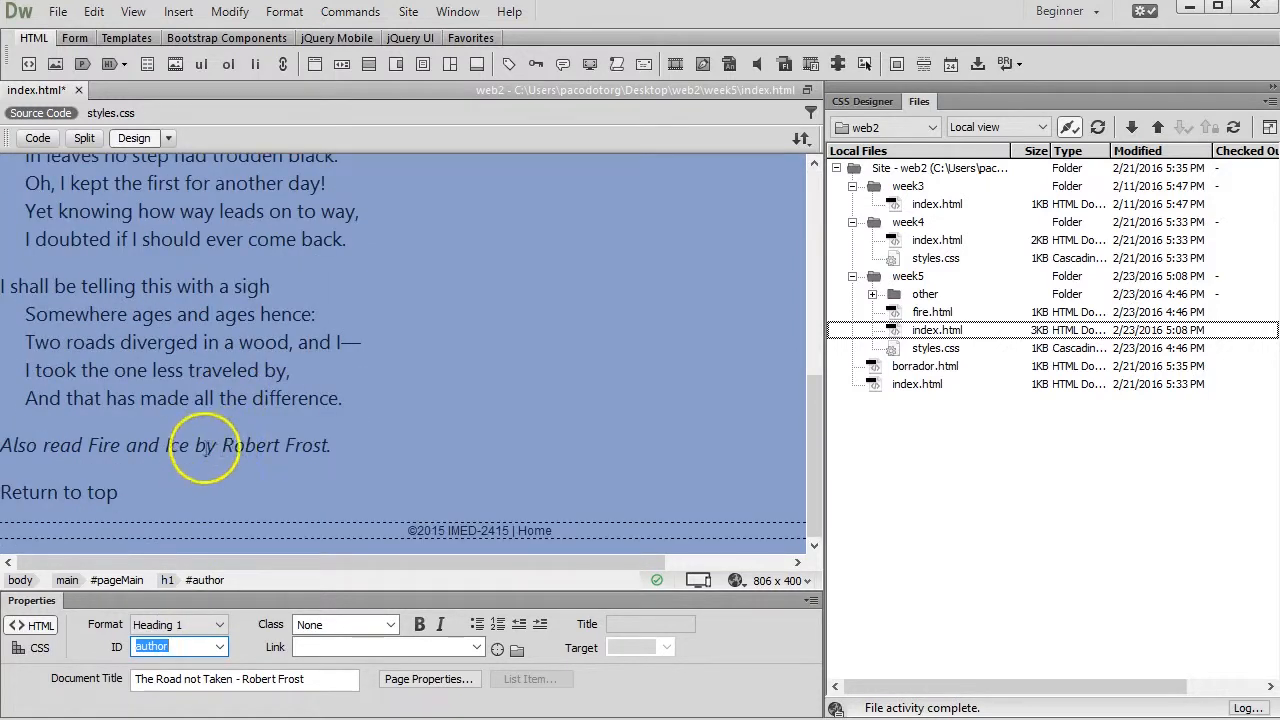
pyautogui.click(165, 492)
pyautogui.press('Return')
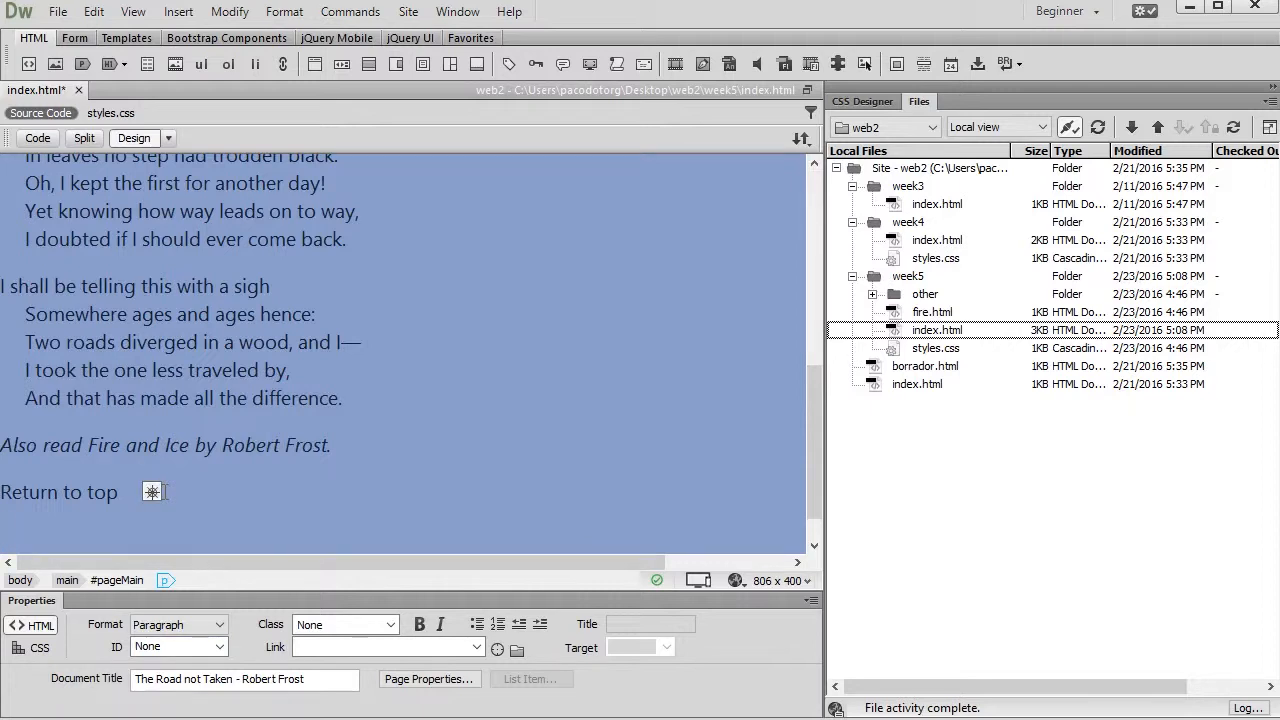
pyautogui.write('V')
pyautogui.press('BackSpace')
pyautogui.write('Reuto')
pyautogui.press('BackSpace')
pyautogui.press('BackSpace')
pyautogui.press('BackSpace')
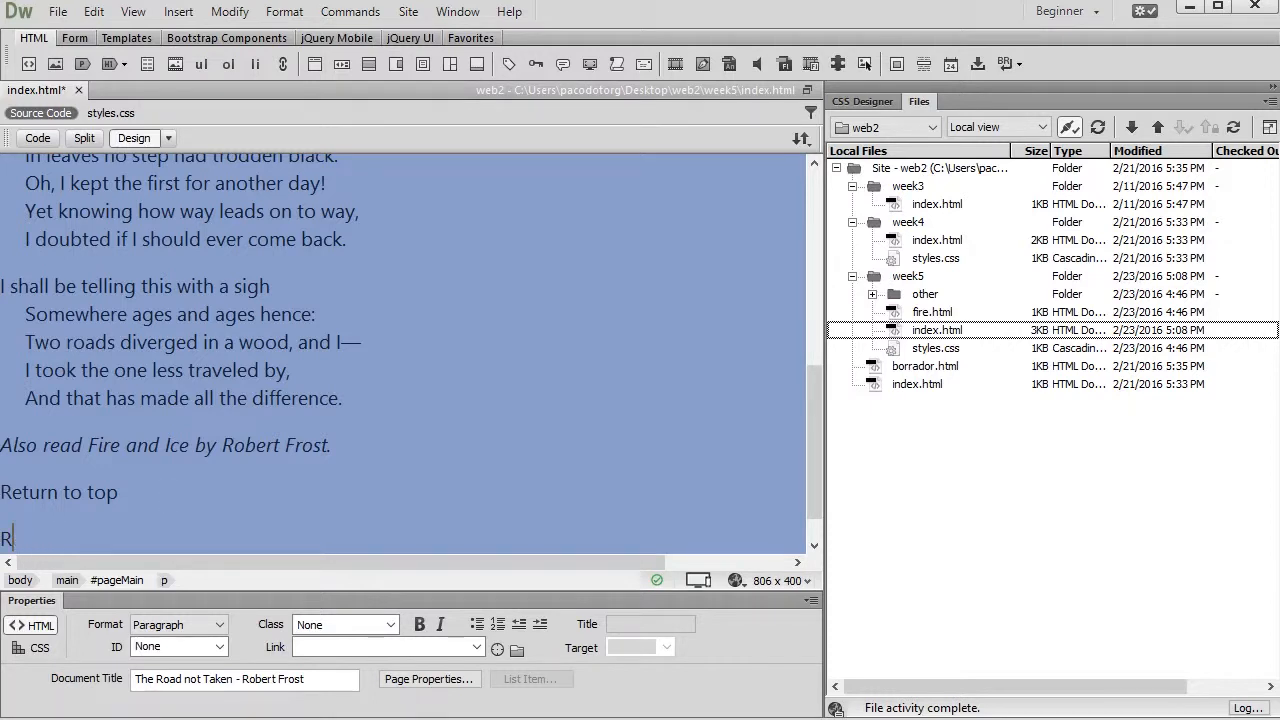
pyautogui.write('eturn to byline')
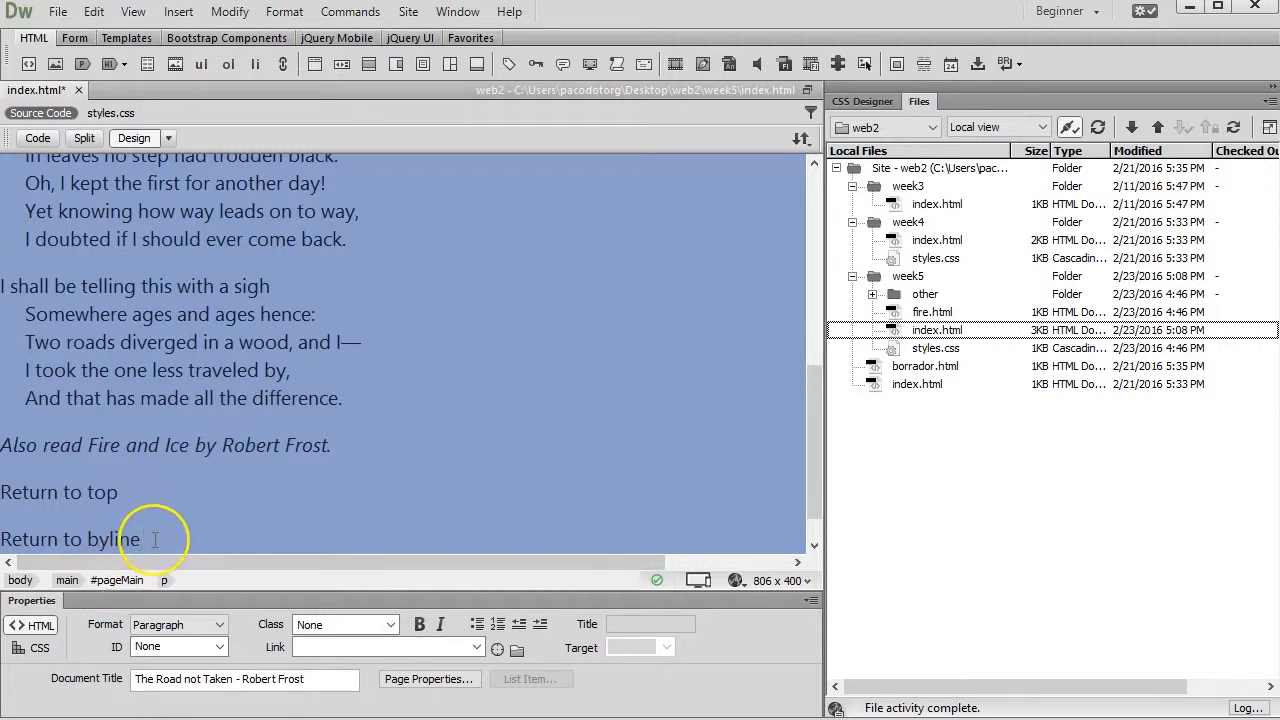
# Link the "Return to byline" text to #author
pyautogui.moveTo(155, 540); pyautogui.dragTo(2, 540)
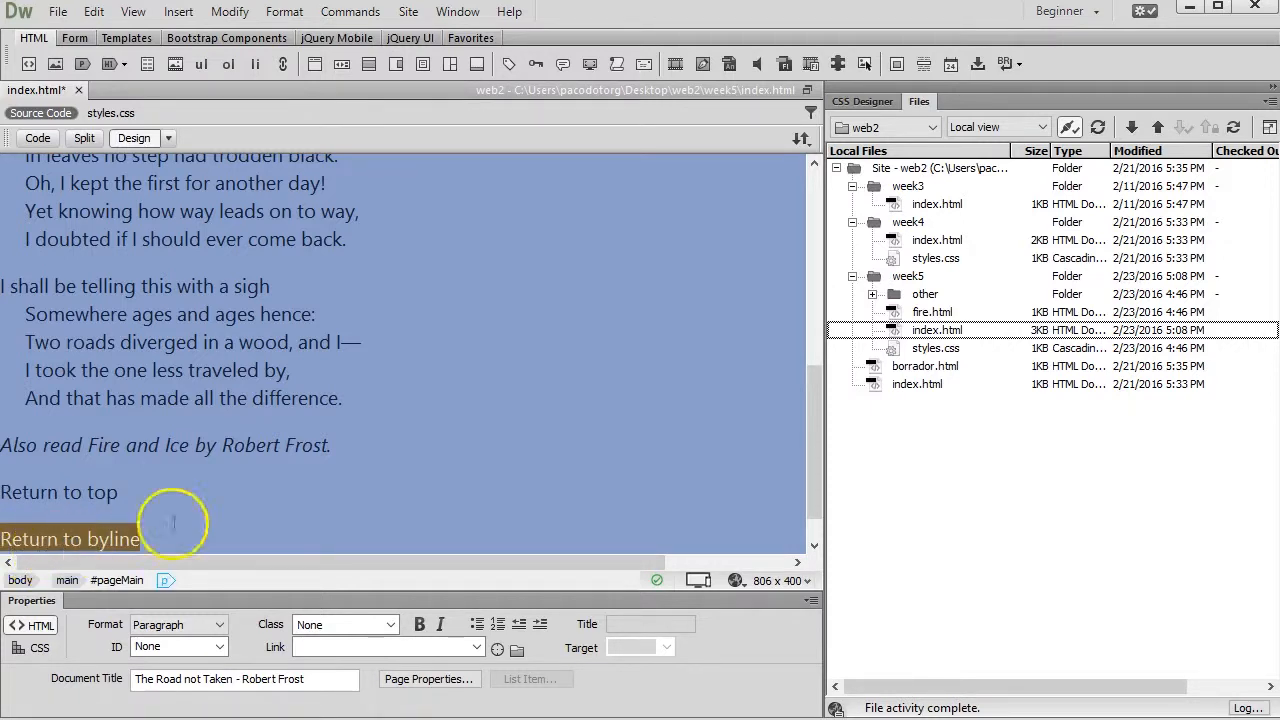
pyautogui.click(328, 645)
pyautogui.write('#')
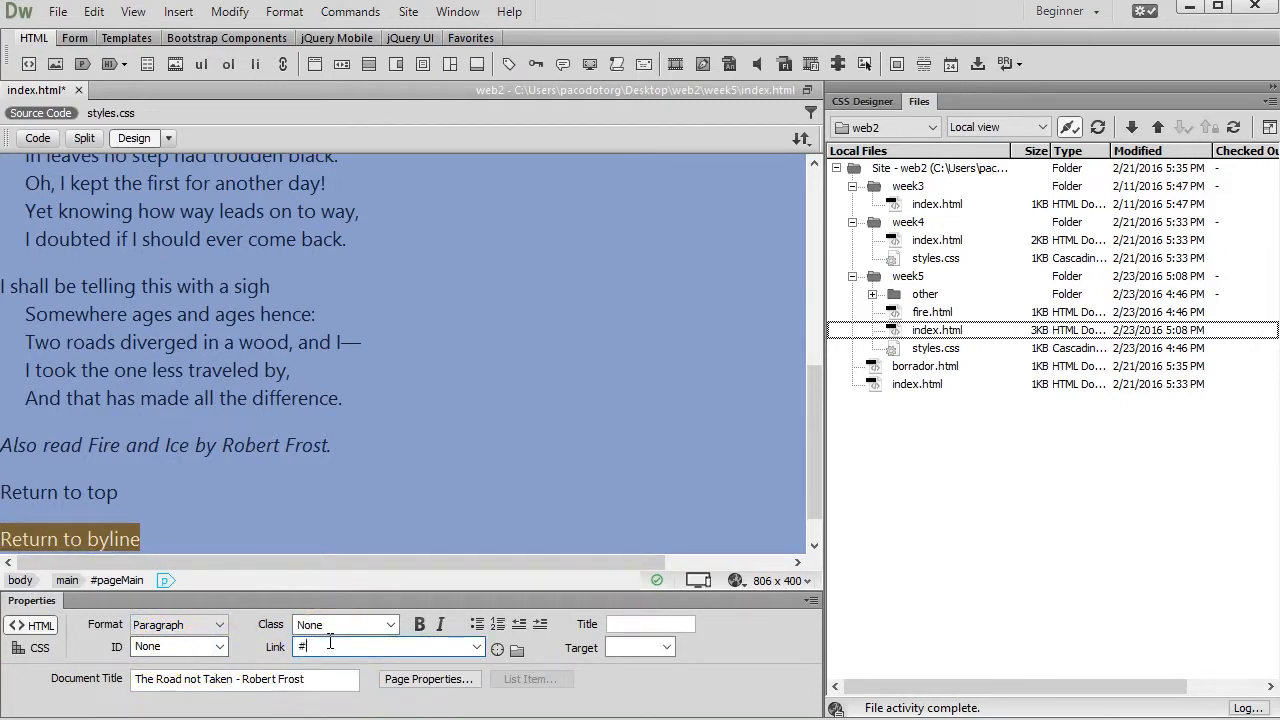
pyautogui.write('author')
pyautogui.press('Return')
# Save the edited Week 5 index.html and upload it to the remote server together with its dependent files
pyautogui.click(802, 139)
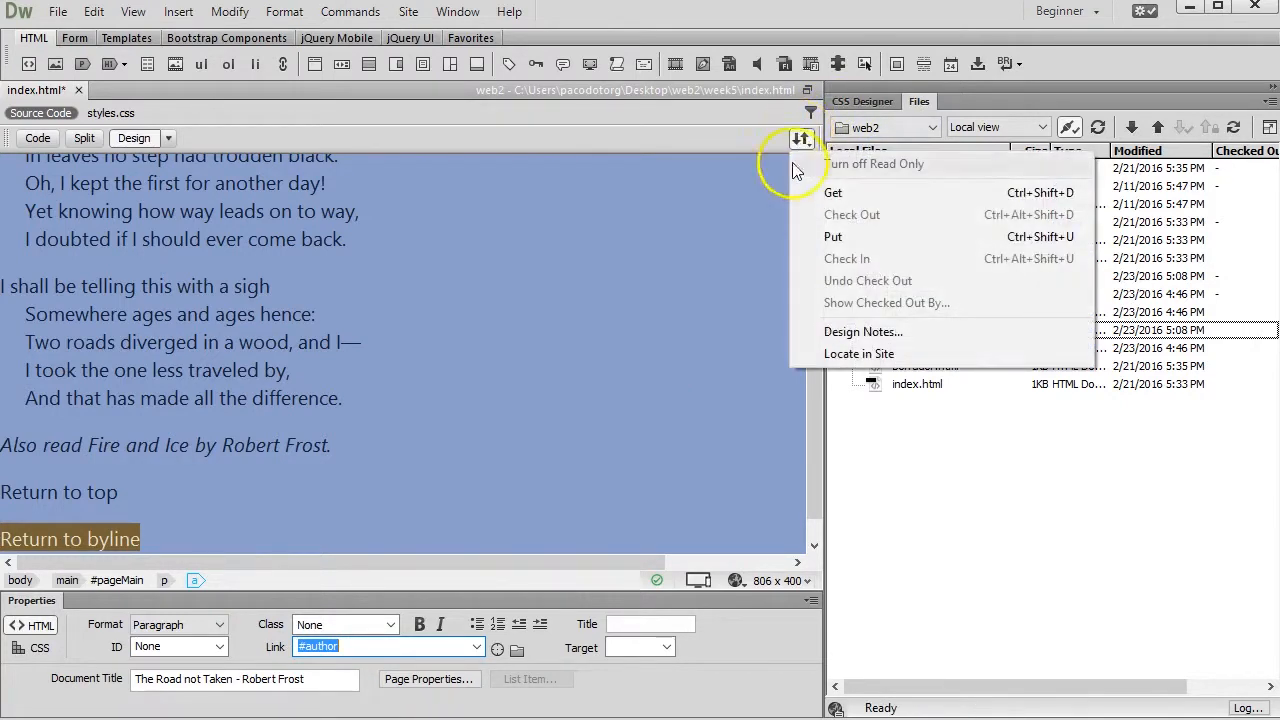
pyautogui.click(830, 237)
pyautogui.click(556, 403)
pyautogui.click(553, 405)
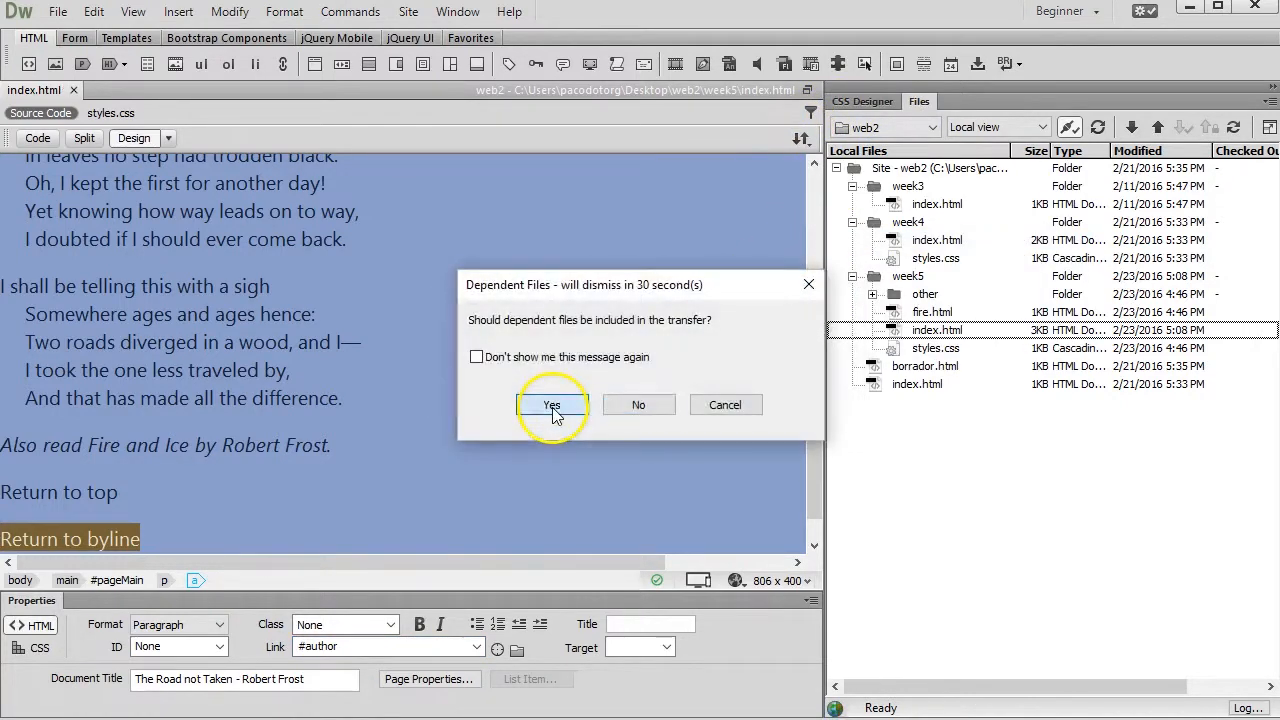
# Switch to Chrome, reload the Week 5 poem page and test its "Return to top" link
pyautogui.hotkey('alt', 'Tab')
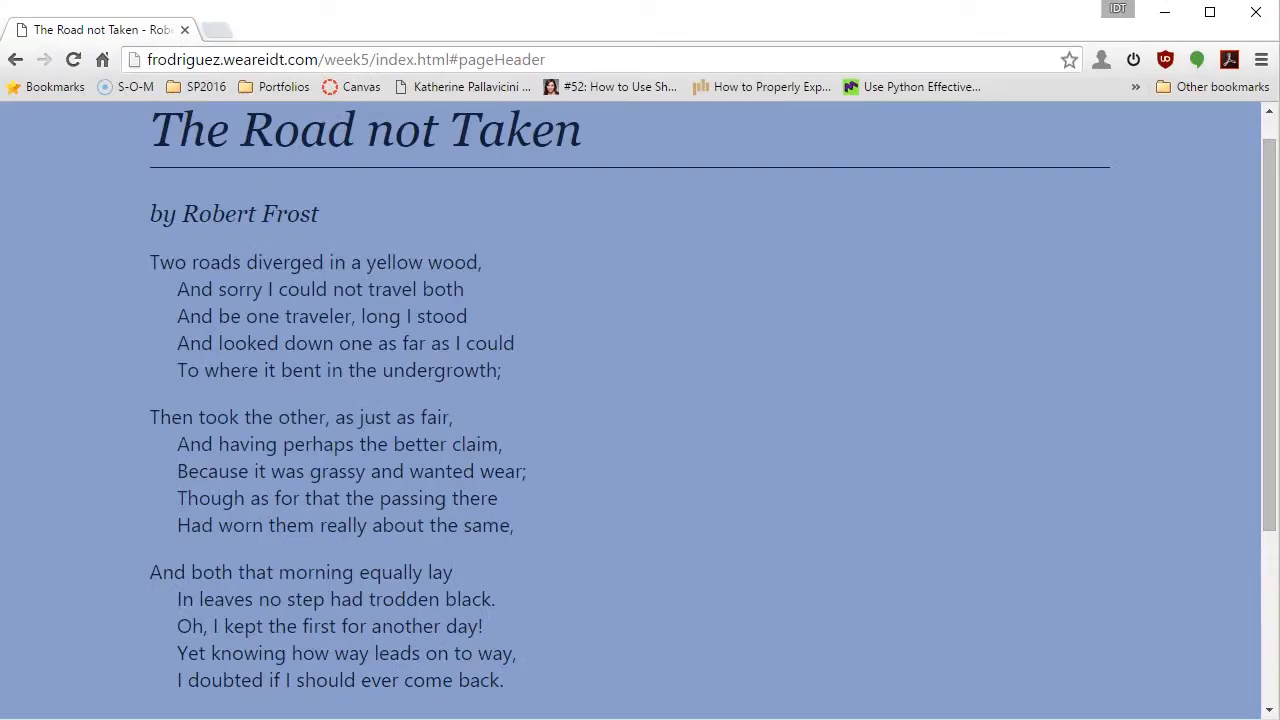
pyautogui.click(74, 59)
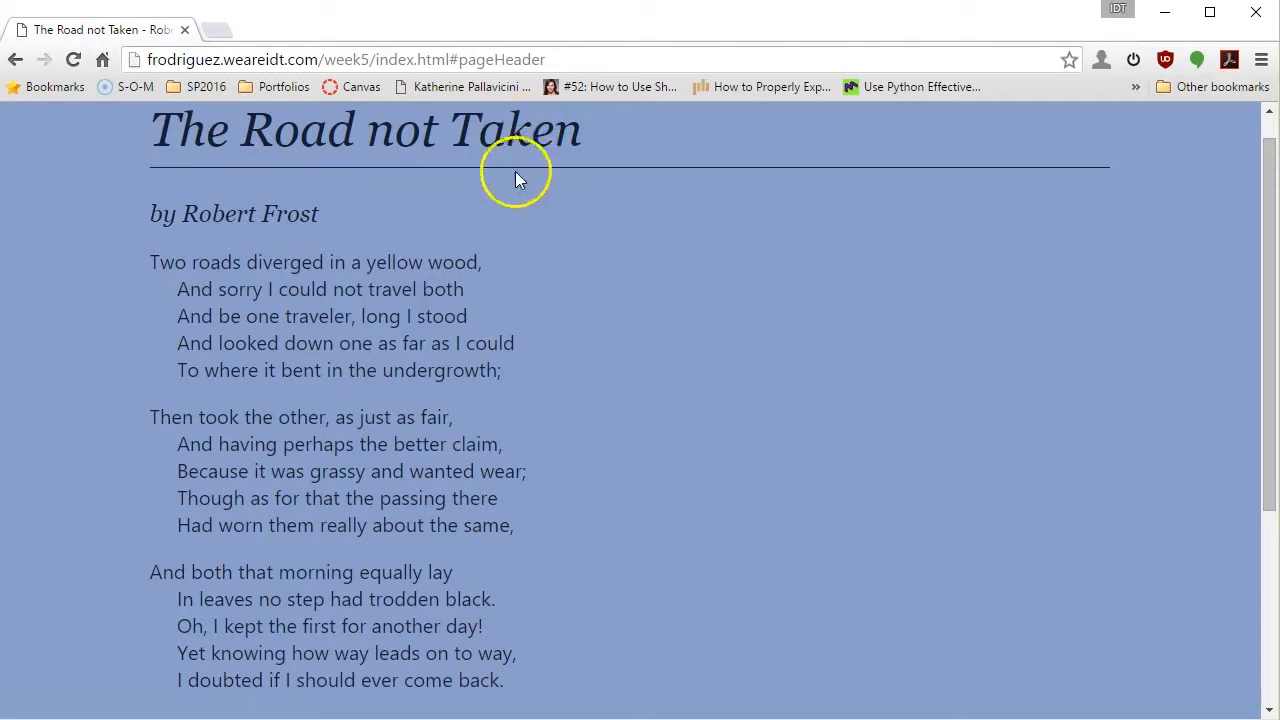
pyautogui.scroll(-3, 506, 334)
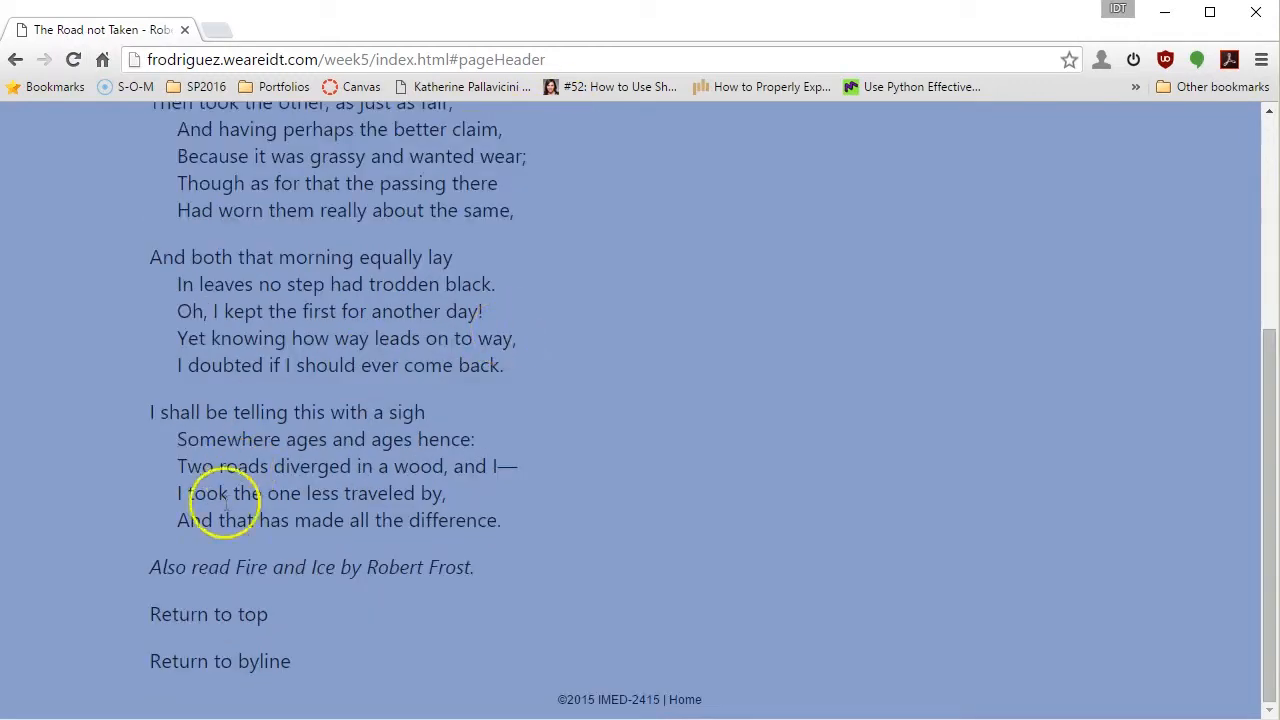
pyautogui.click(228, 621)
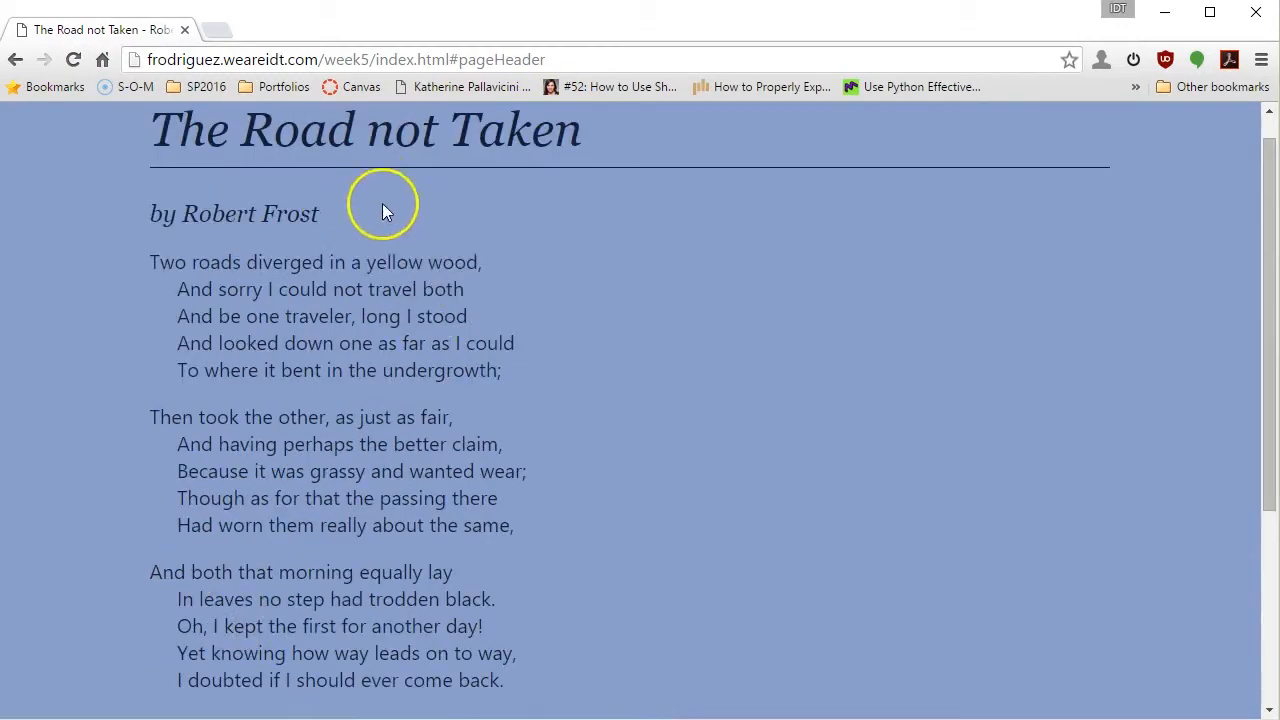
# Test the "Return to byline" link at the end of the poem page
pyautogui.scroll(-3, 391, 220)
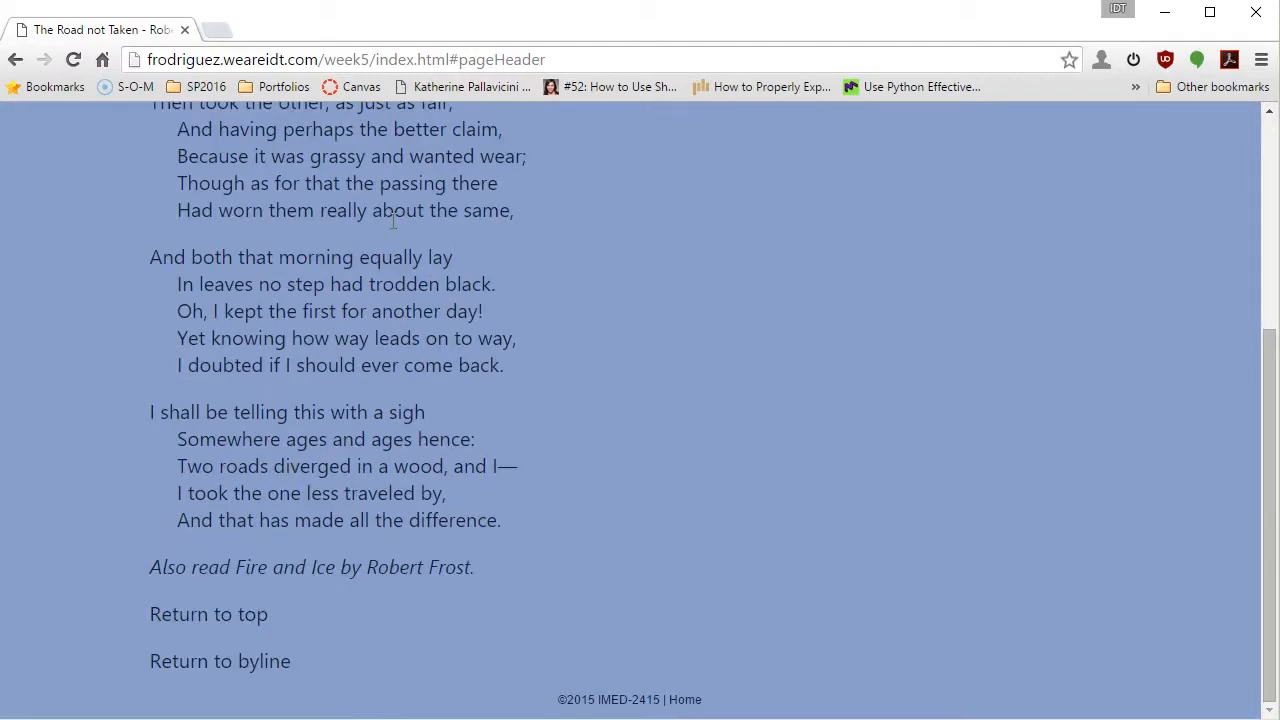
pyautogui.scroll(3, 210, 660)
pyautogui.scroll(-3, 228, 645)
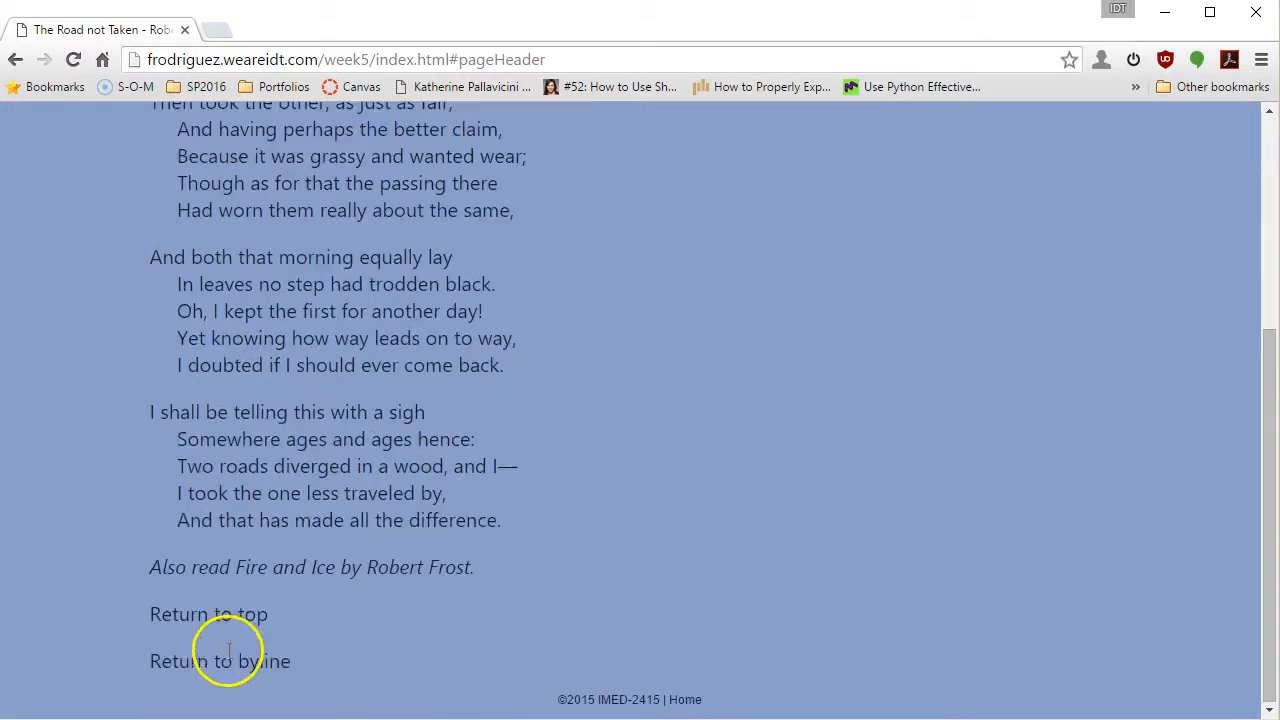
pyautogui.click(230, 663)
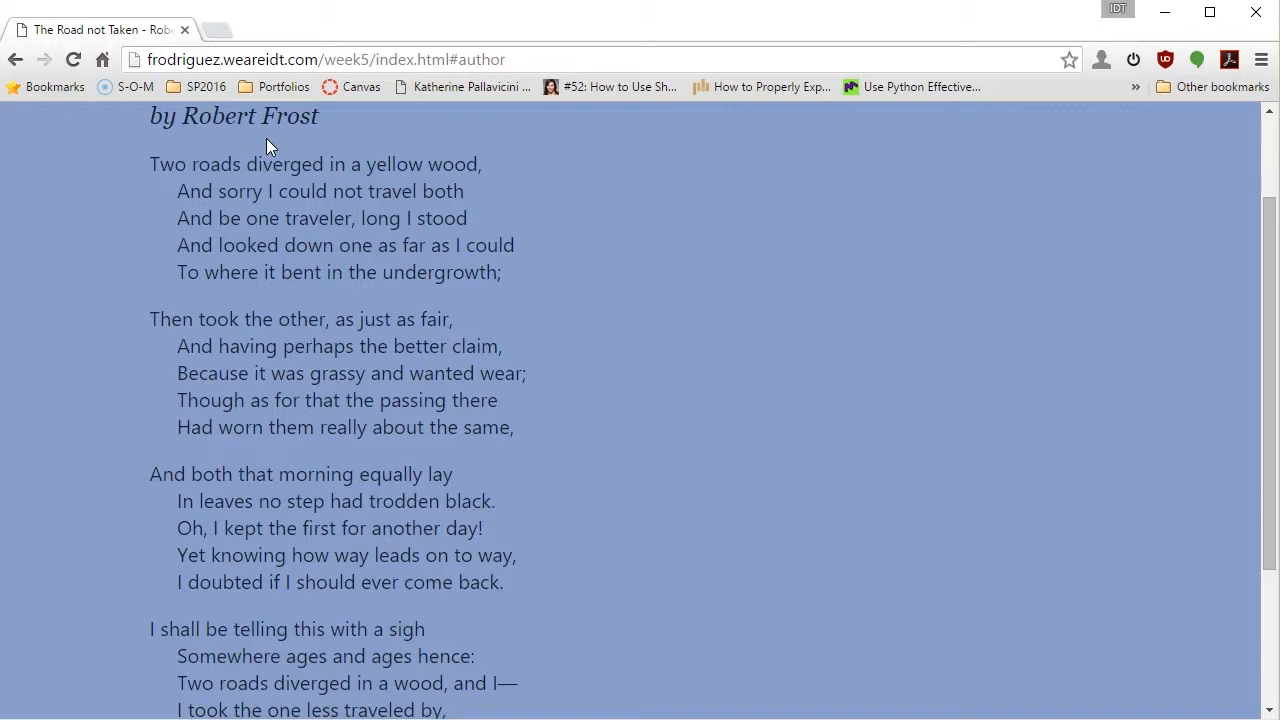
# Switch back to Dreamweaver and view the title and byline at the start of the Week 5 poem page
pyautogui.click(402, 692)
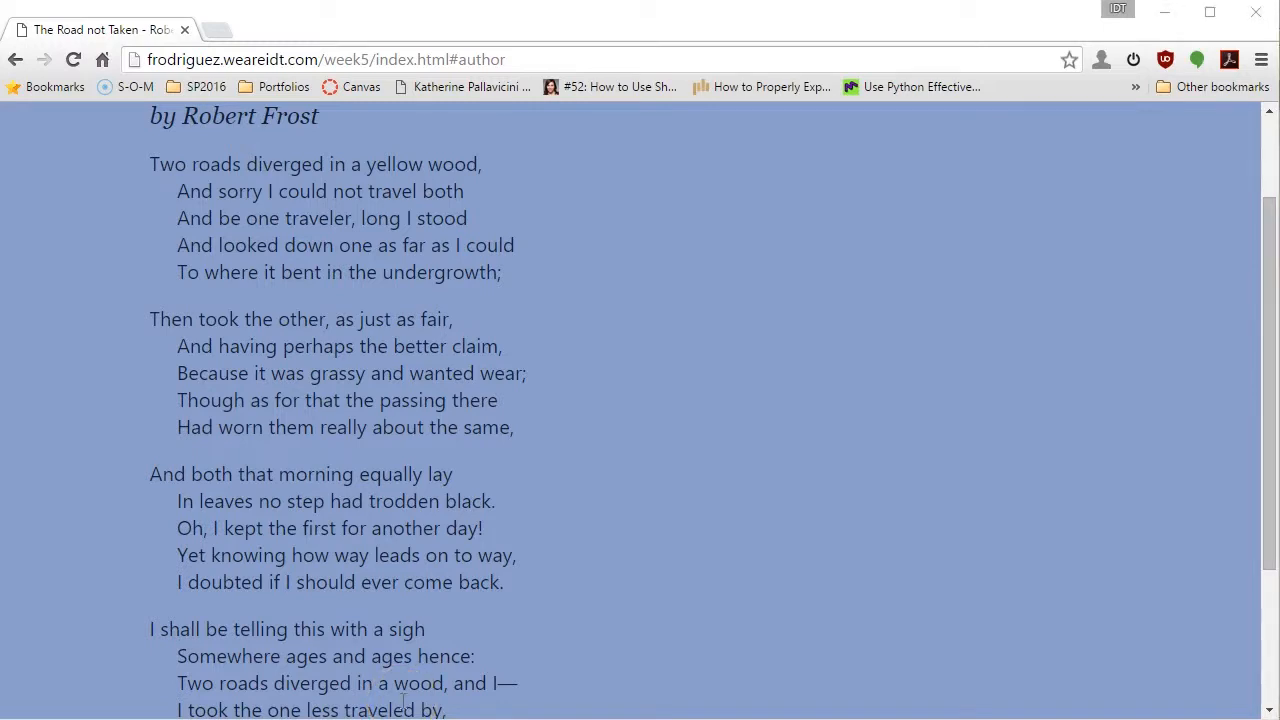
pyautogui.scroll(2, 589, 474)
pyautogui.click(440, 694)
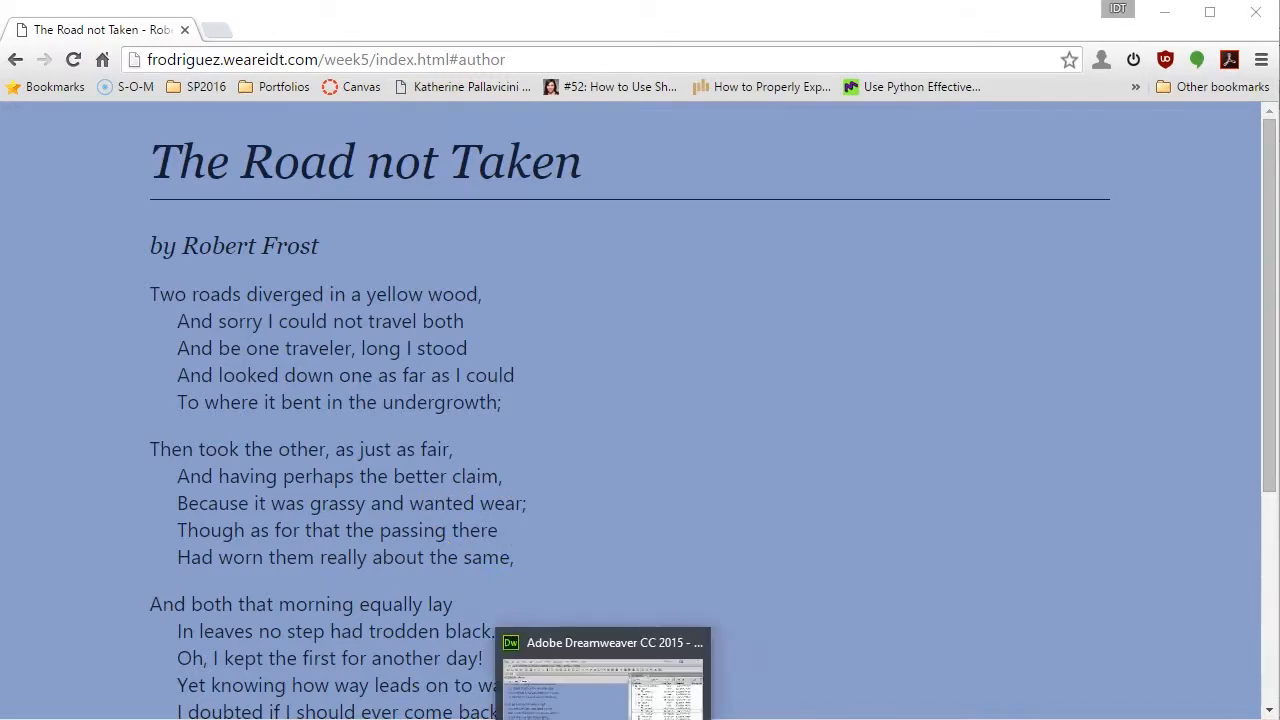
pyautogui.click(606, 719)
pyautogui.scroll(5, 543, 531)
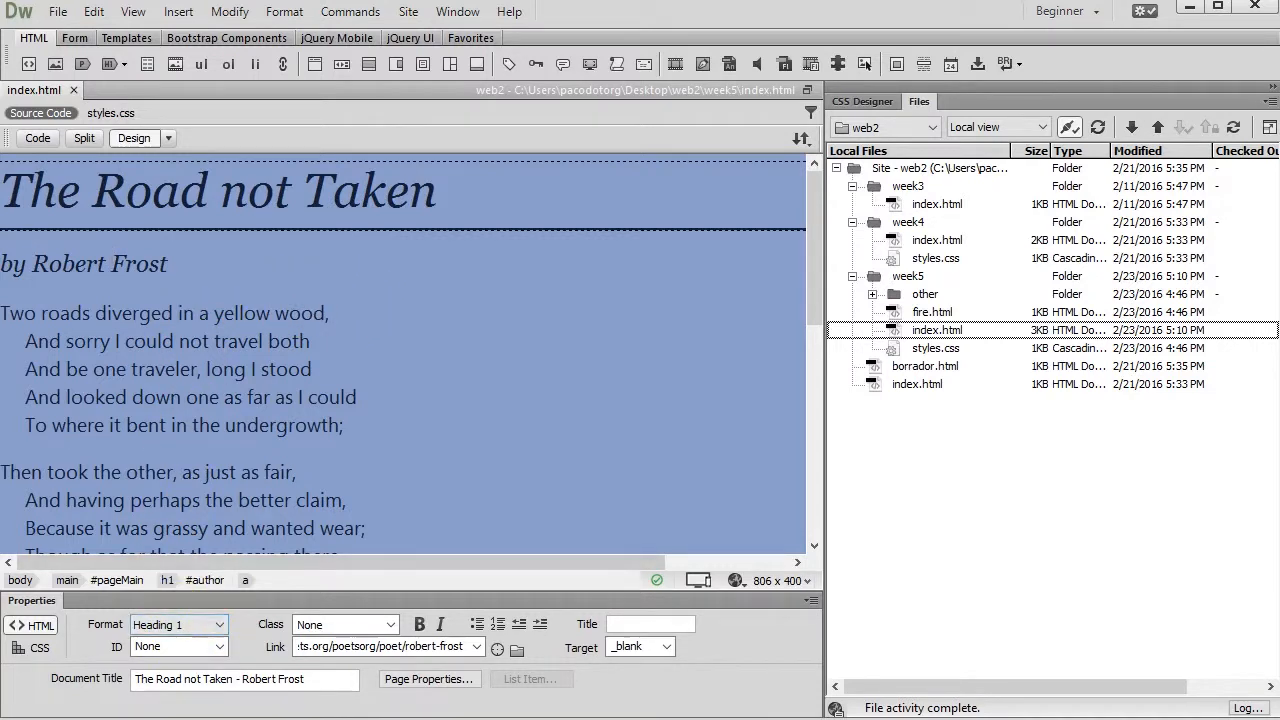
# Switch to Chrome and open the road-not-taken.jpg picture linked from the poem's first line
pyautogui.click(196, 718)
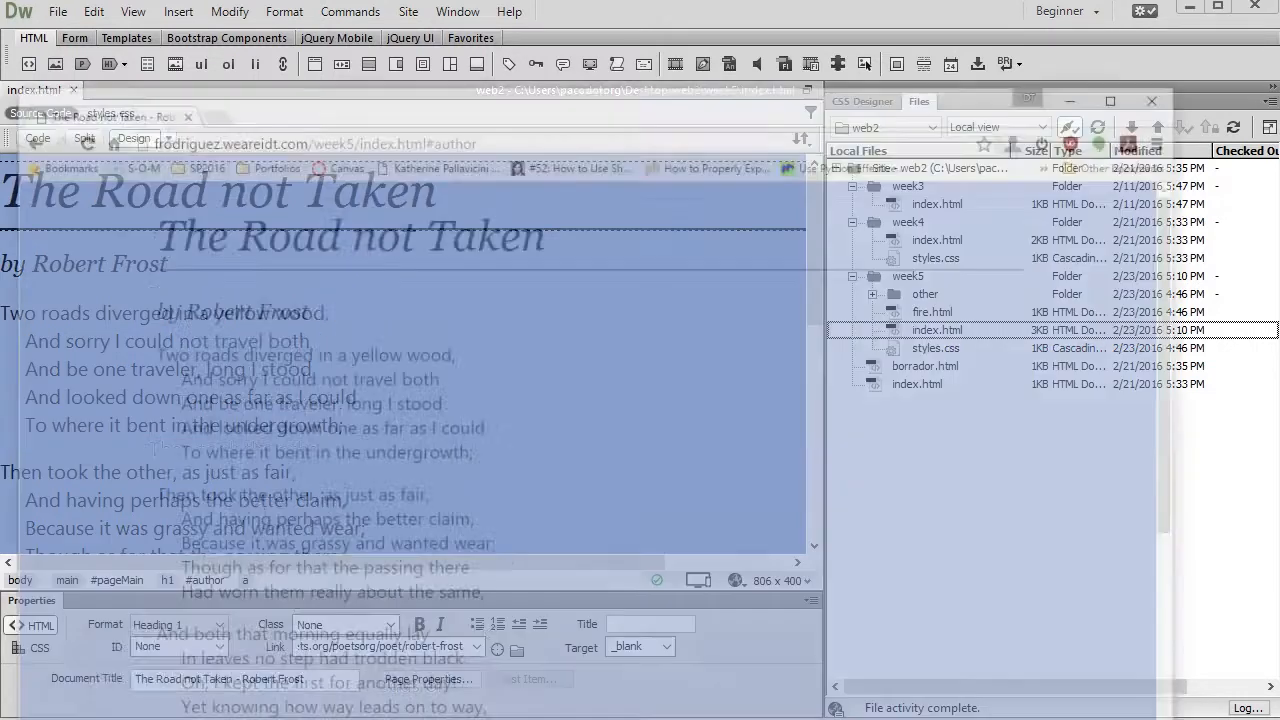
pyautogui.click(435, 300)
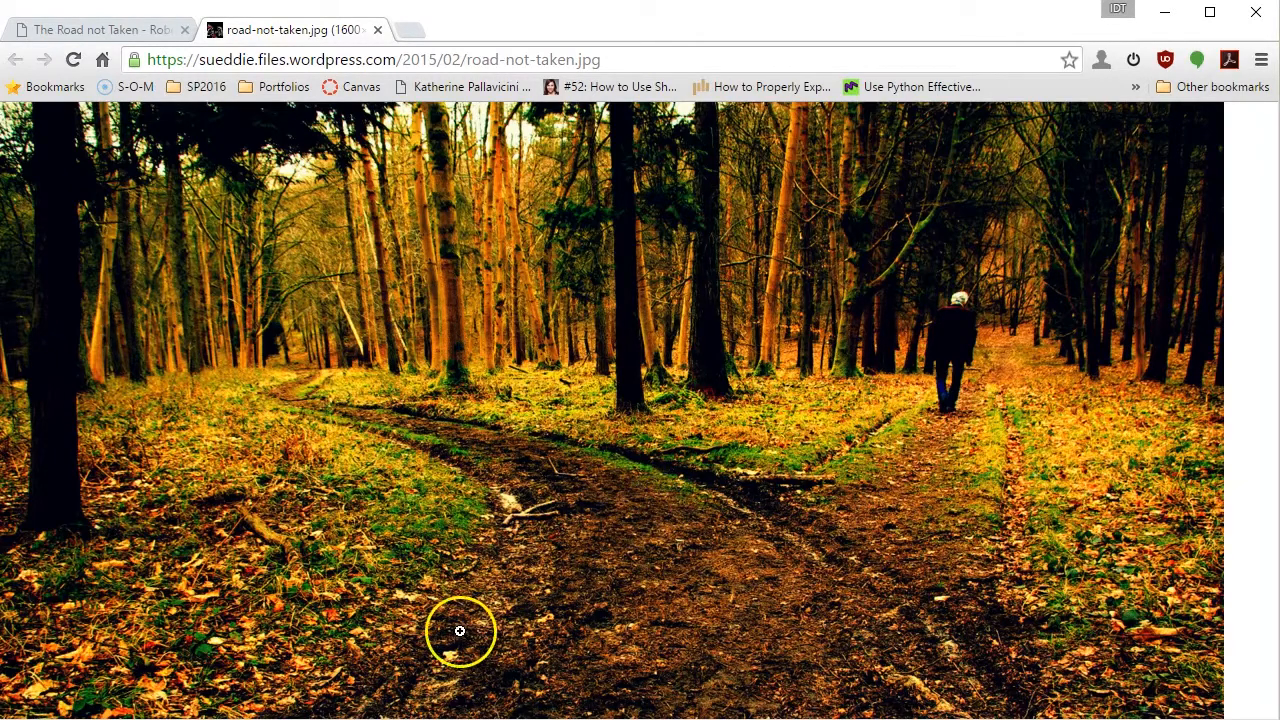
# Switch back to Dreamweaver and place the insertion point before "Two roads" at the start of the first stanza
pyautogui.moveTo(159, 719)
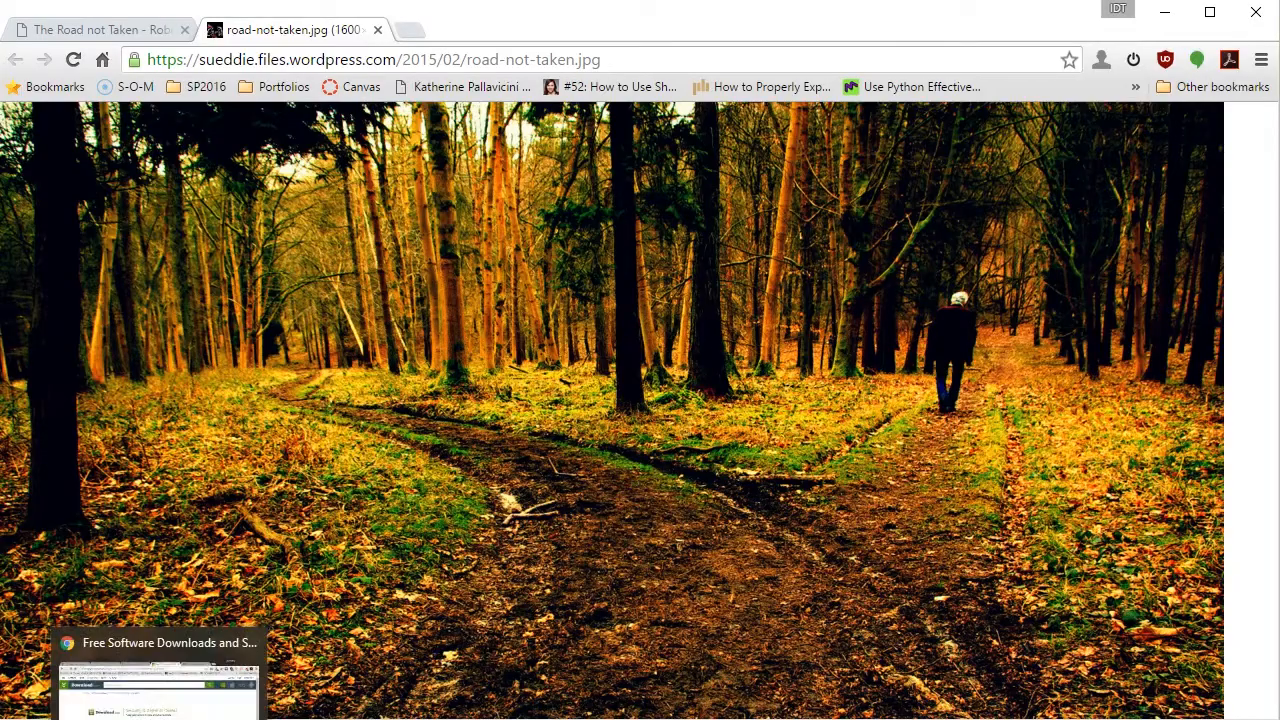
pyautogui.click(640, 719)
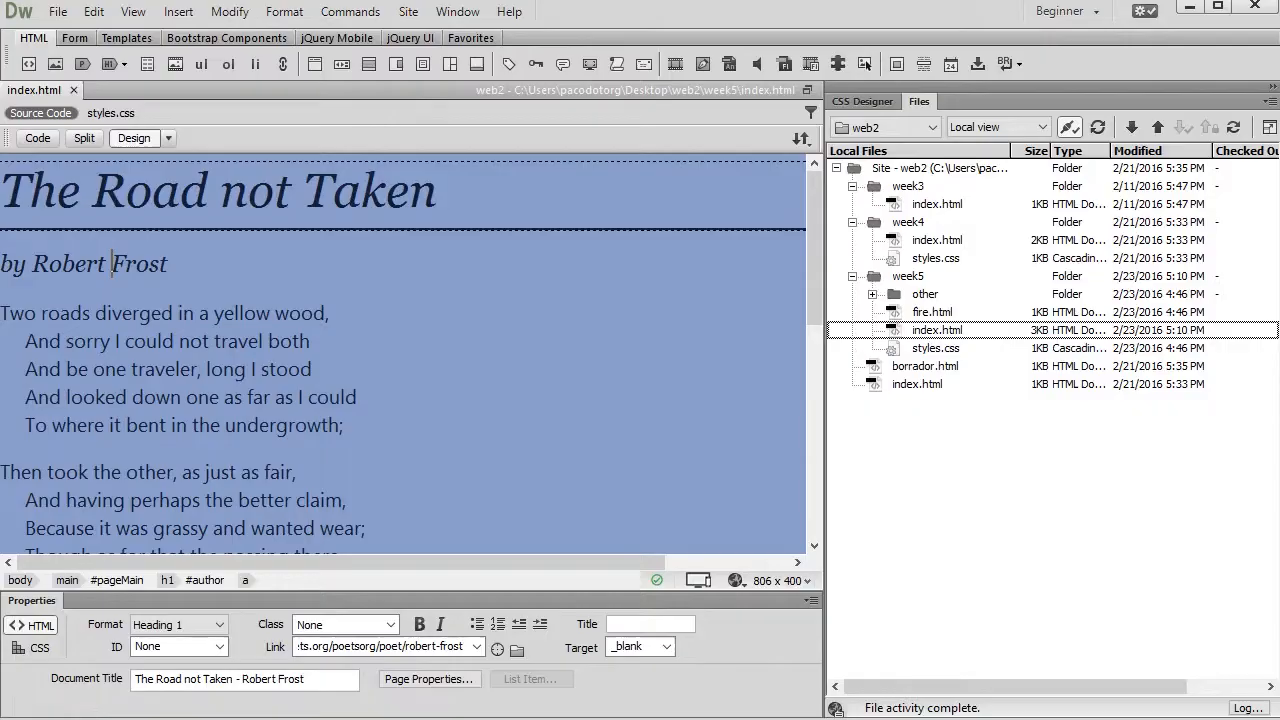
pyautogui.click(313, 316)
pyautogui.scroll(-7, 290, 292)
pyautogui.scroll(6, 286, 286)
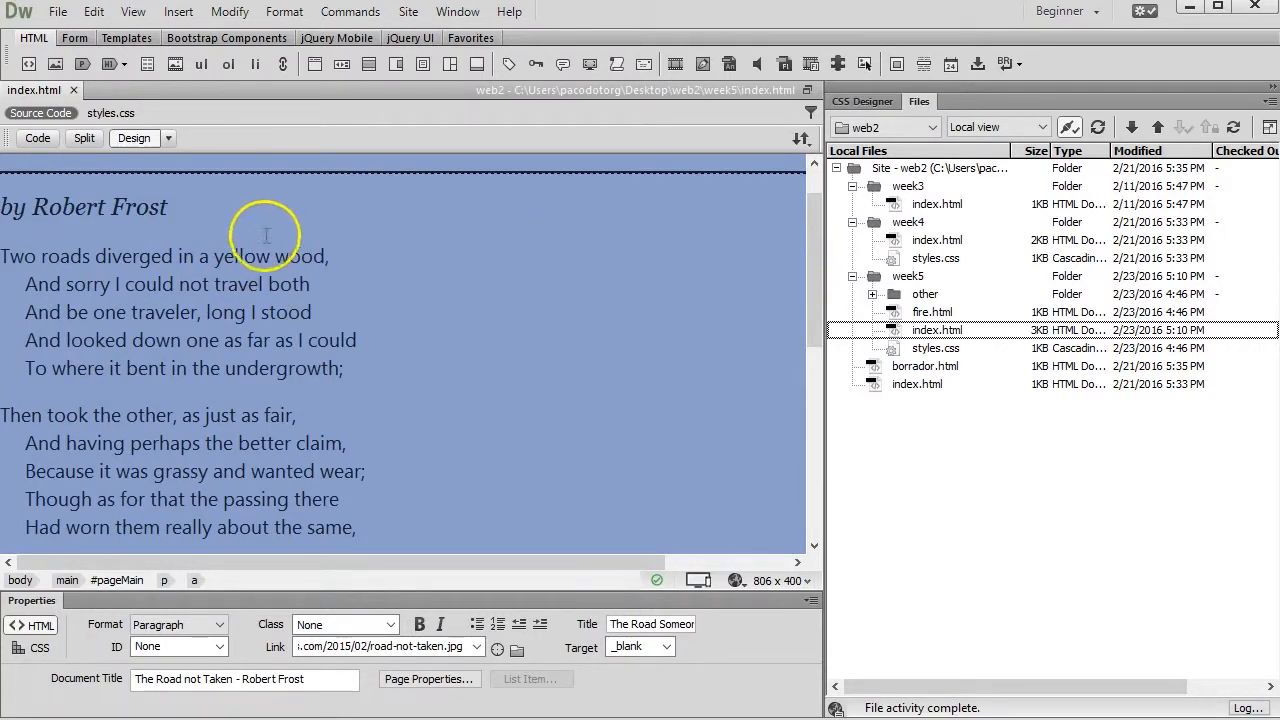
pyautogui.scroll(1, 73, 227)
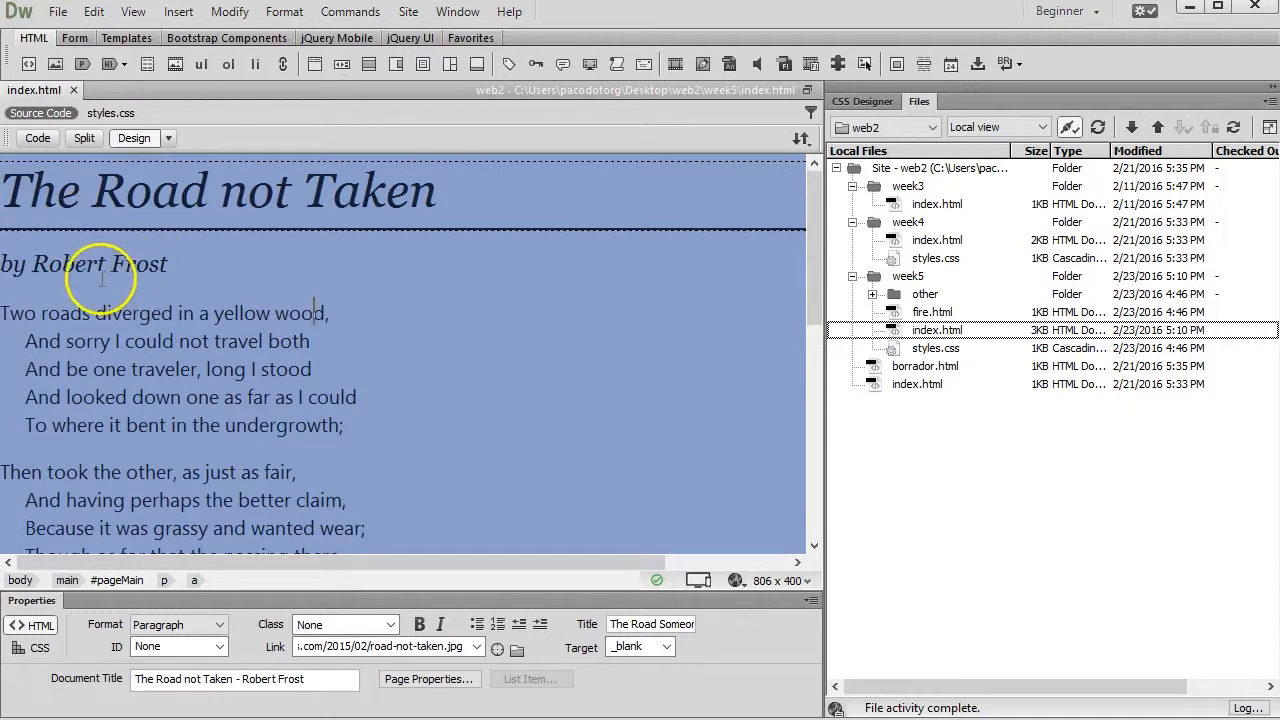
pyautogui.click(10, 316)
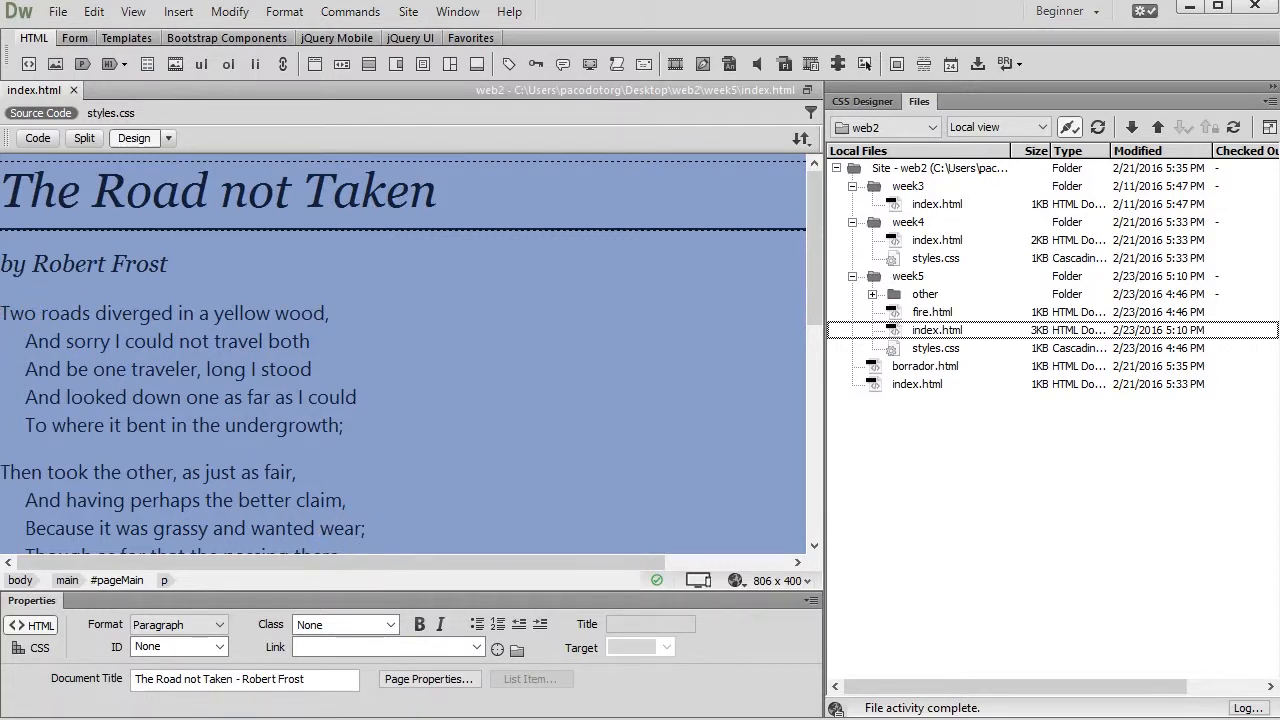
# Switch to Chrome and start saving the forest picture, choosing the Week05 folder inside imed2415 as the destination
pyautogui.click(190, 719)
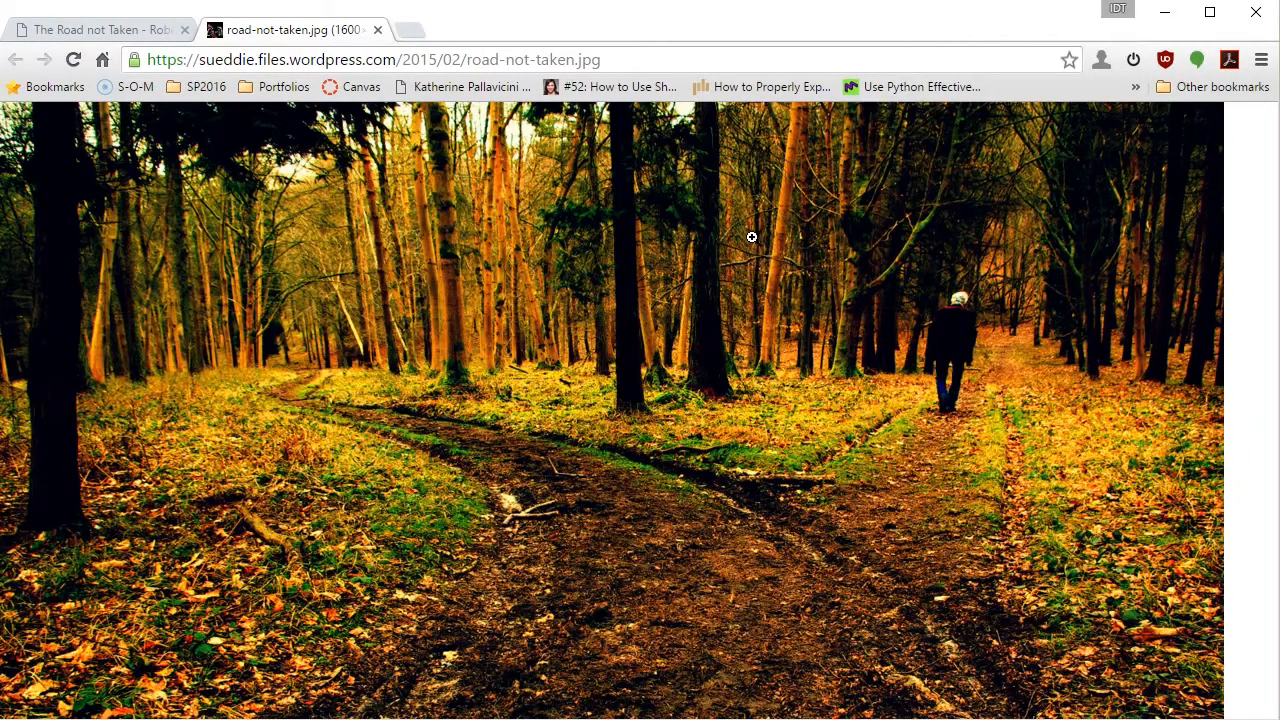
pyautogui.rightClick(556, 254)
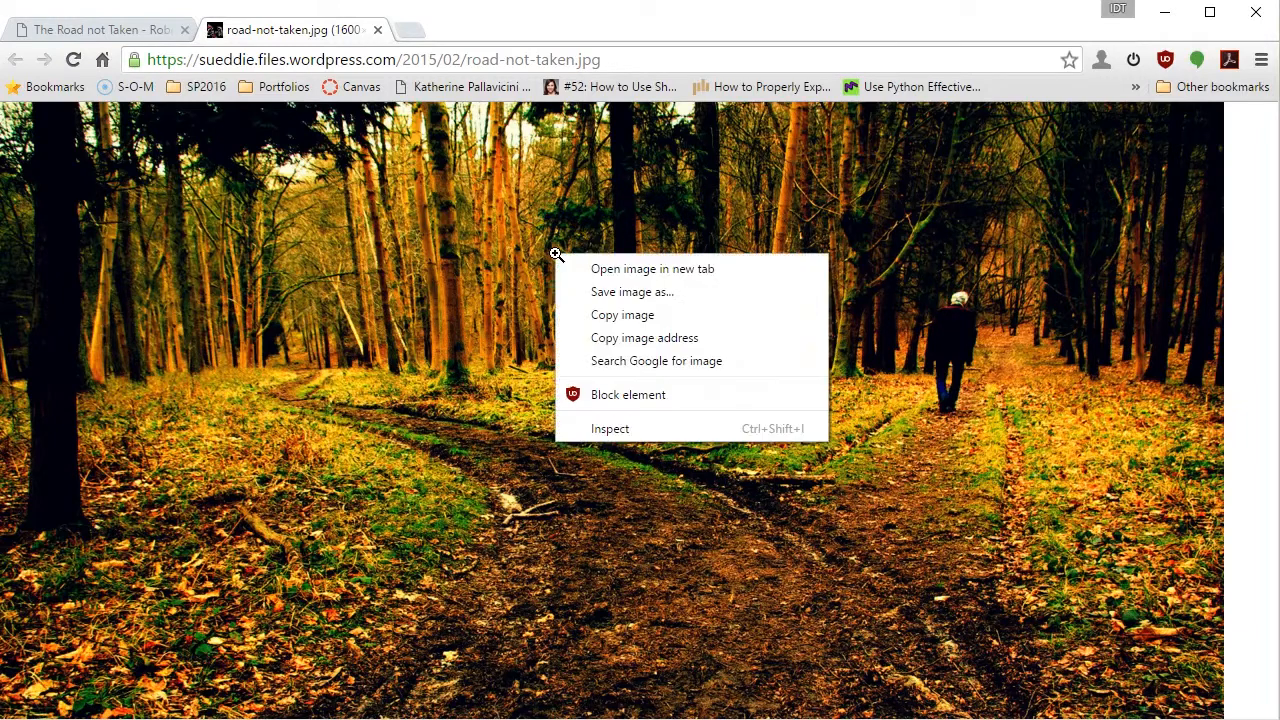
pyautogui.click(649, 293)
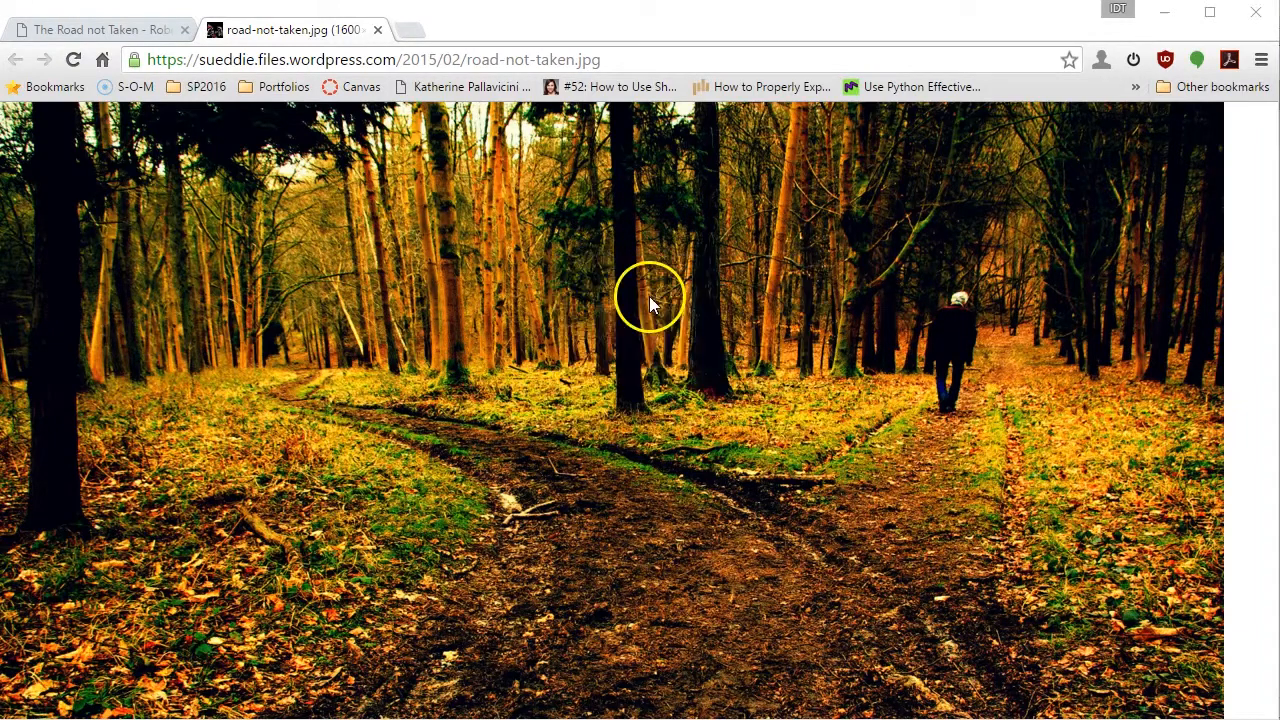
pyautogui.click(255, 45)
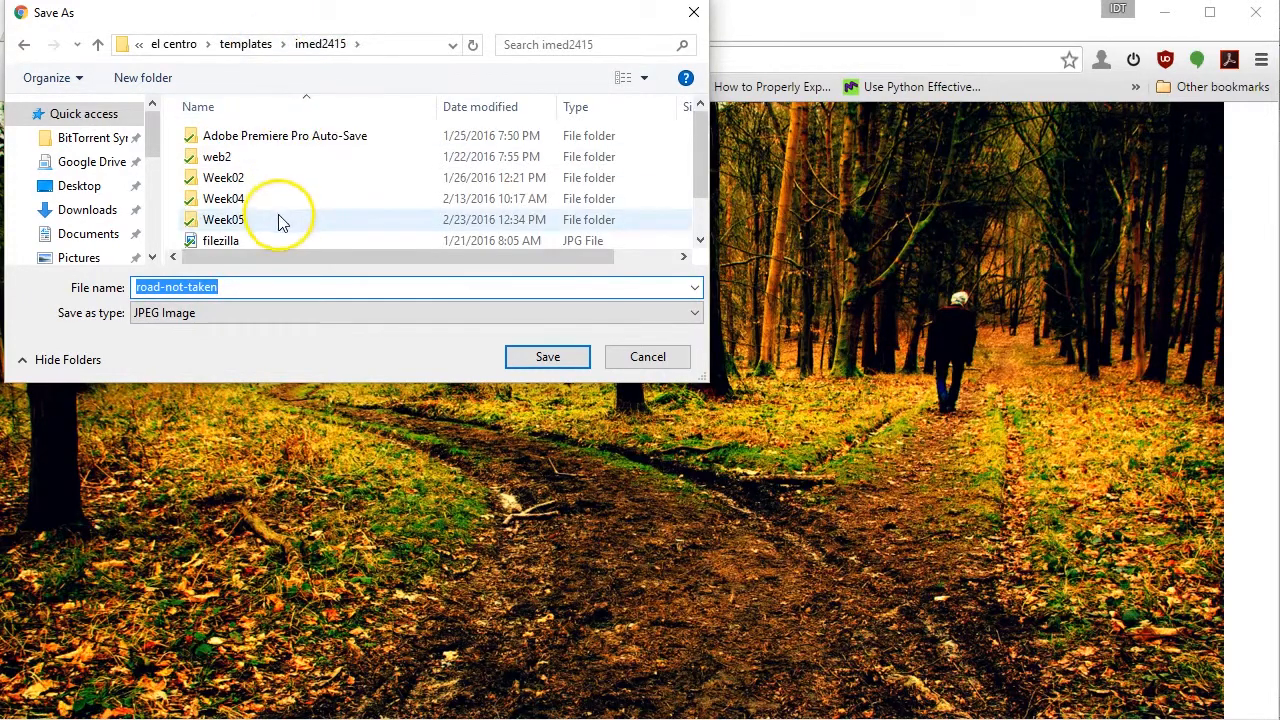
pyautogui.doubleClick(240, 219)
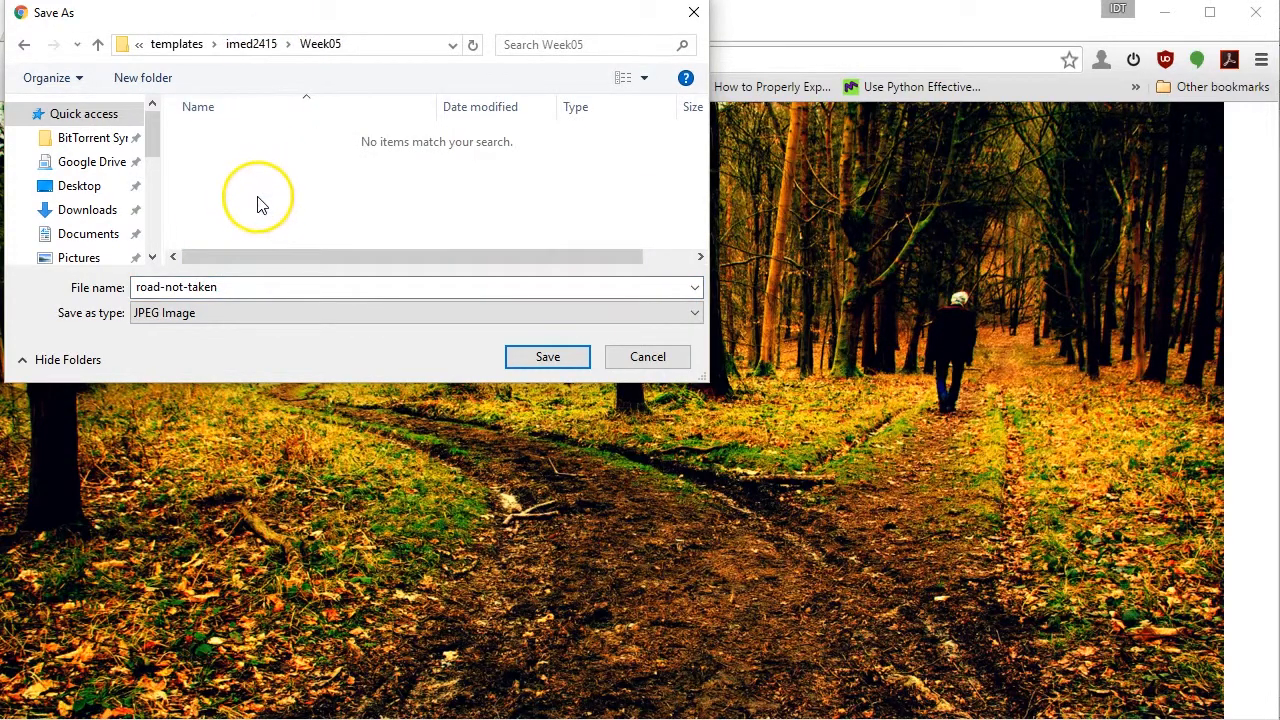
# Create a folder named images inside Week05 and open it as the save location
pyautogui.click(163, 80)
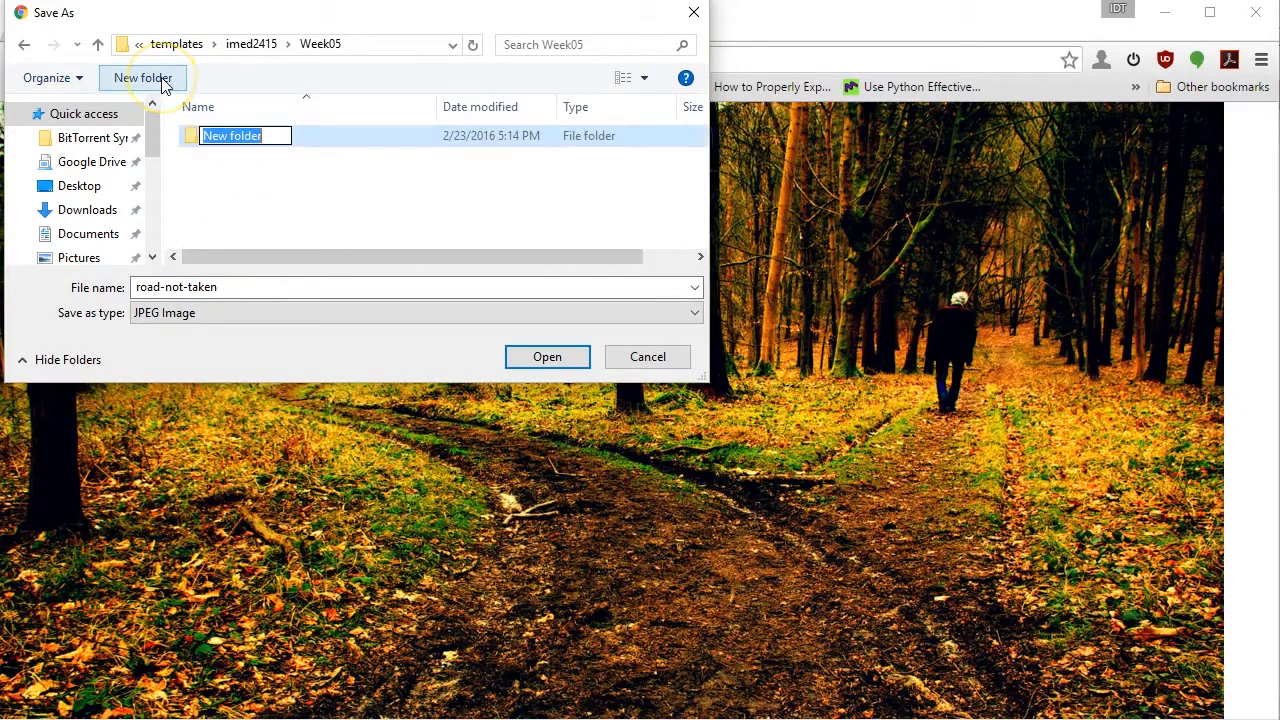
pyautogui.write('images')
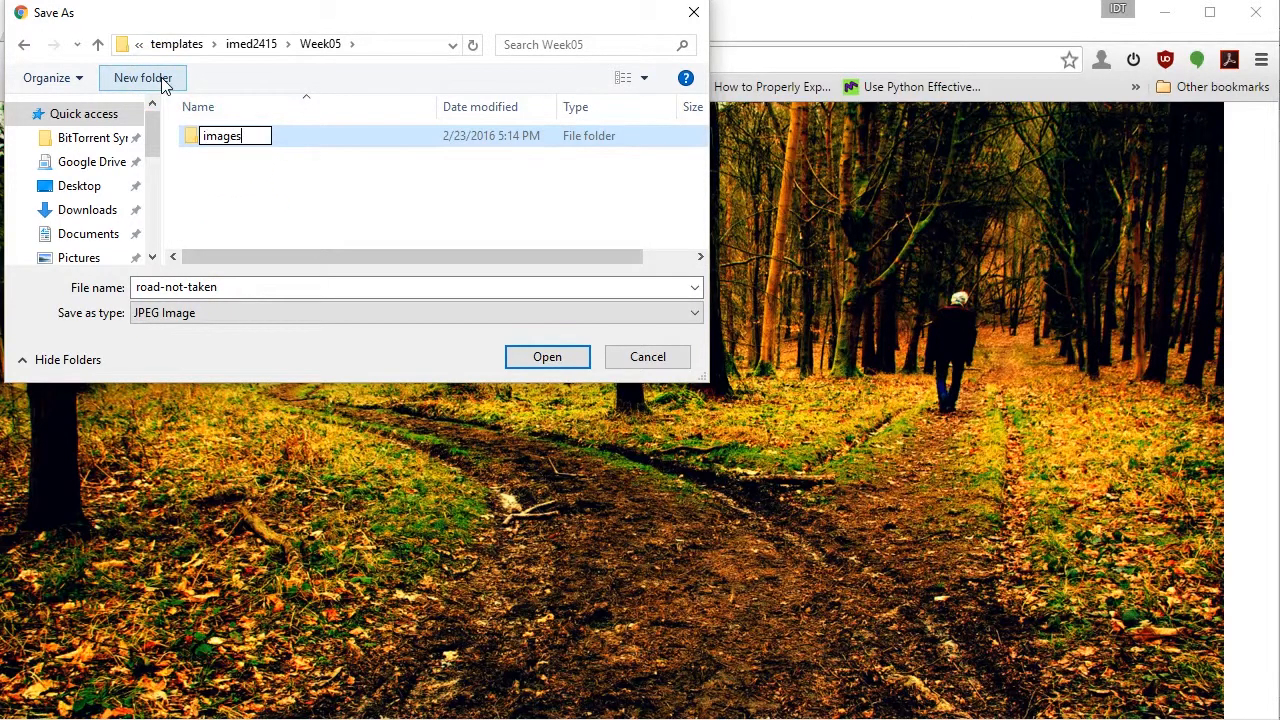
pyautogui.press('Return')
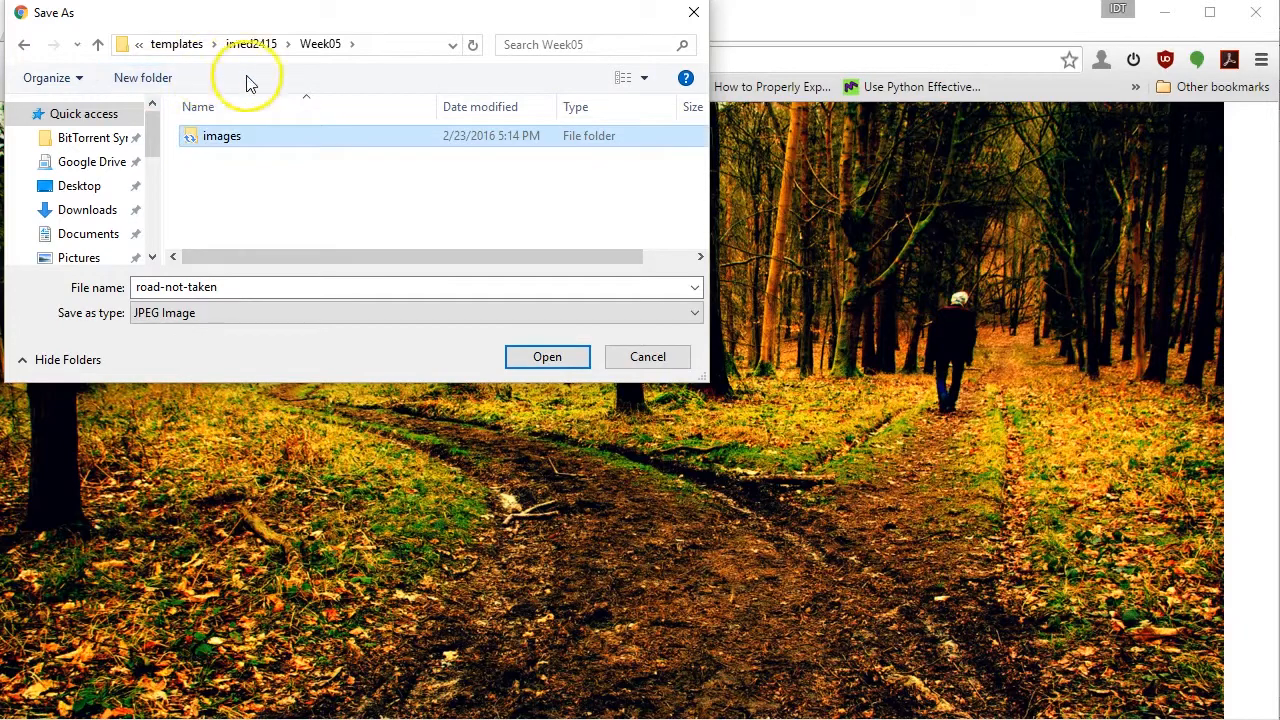
pyautogui.doubleClick(228, 136)
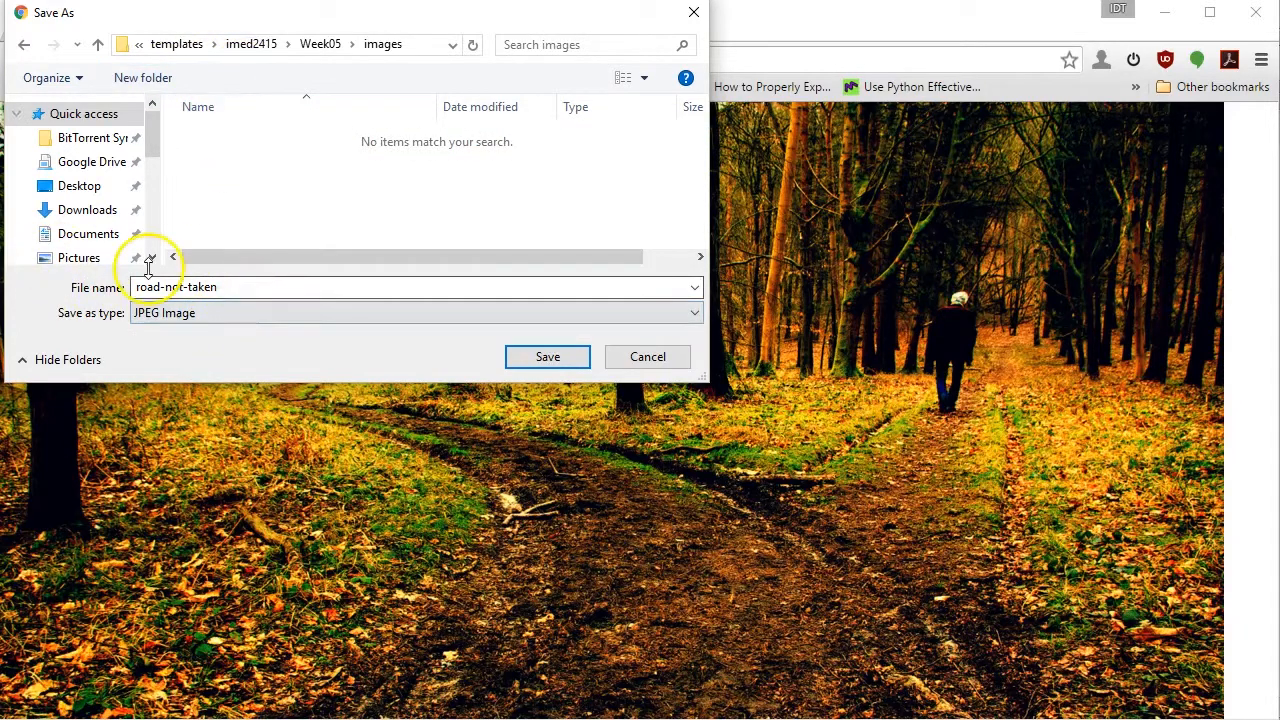
# Save the picture as a JPEG image named poem01 in the images folder
pyautogui.doubleClick(249, 285)
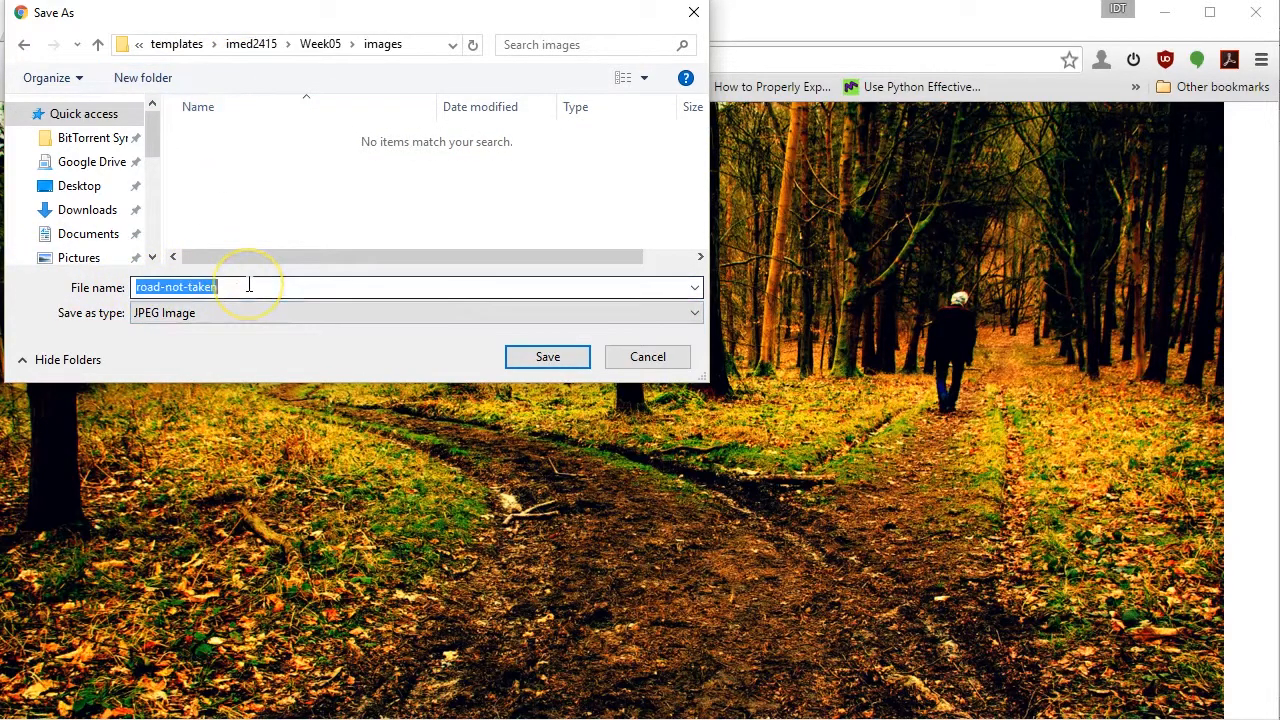
pyautogui.doubleClick(249, 285)
pyautogui.click(249, 285)
pyautogui.moveTo(249, 285); pyautogui.dragTo(113, 285)
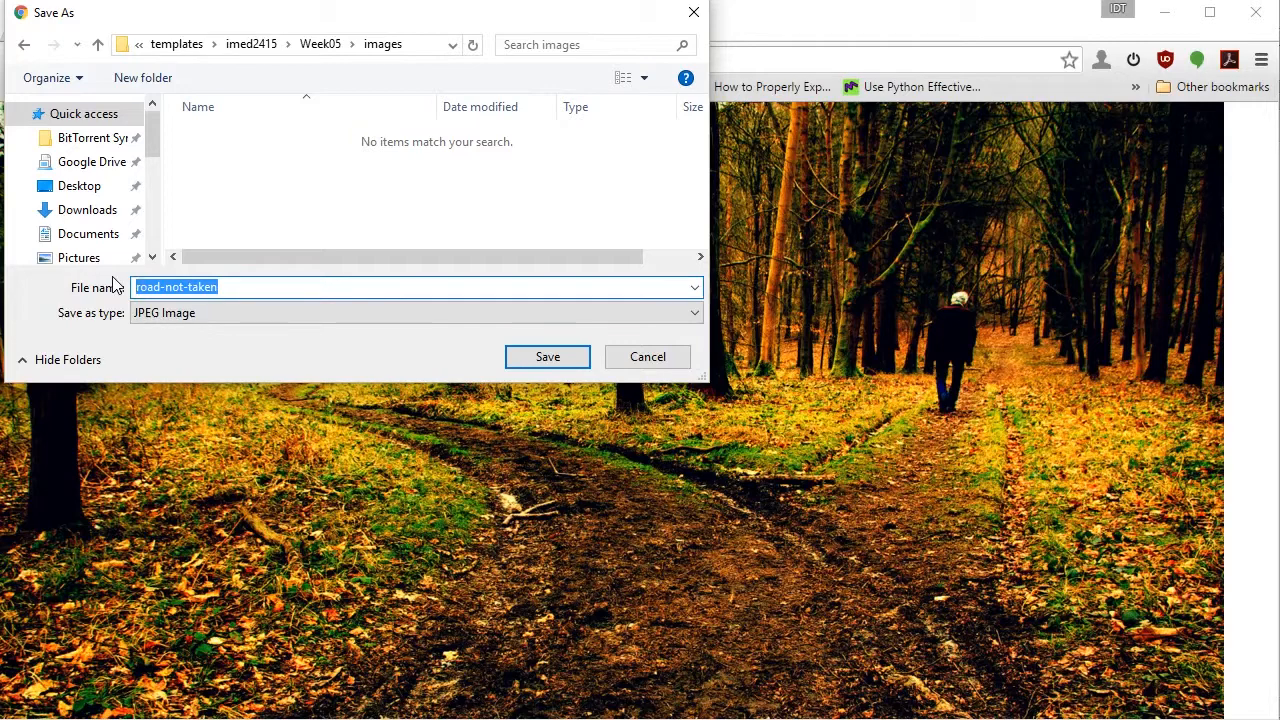
pyautogui.write('road')
pyautogui.press('BackSpace')
pyautogui.press('BackSpace')
pyautogui.press('BackSpace')
pyautogui.press('BackSpace')
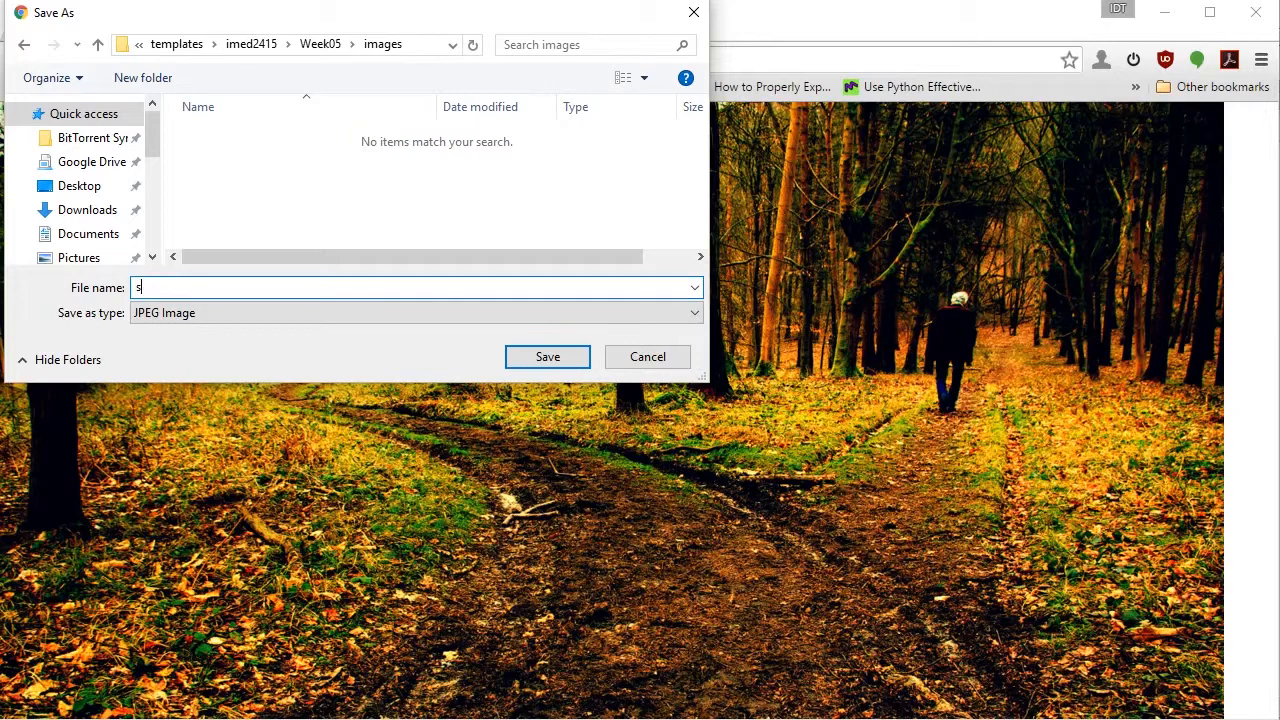
pyautogui.write('poem01')
pyautogui.press('Return')
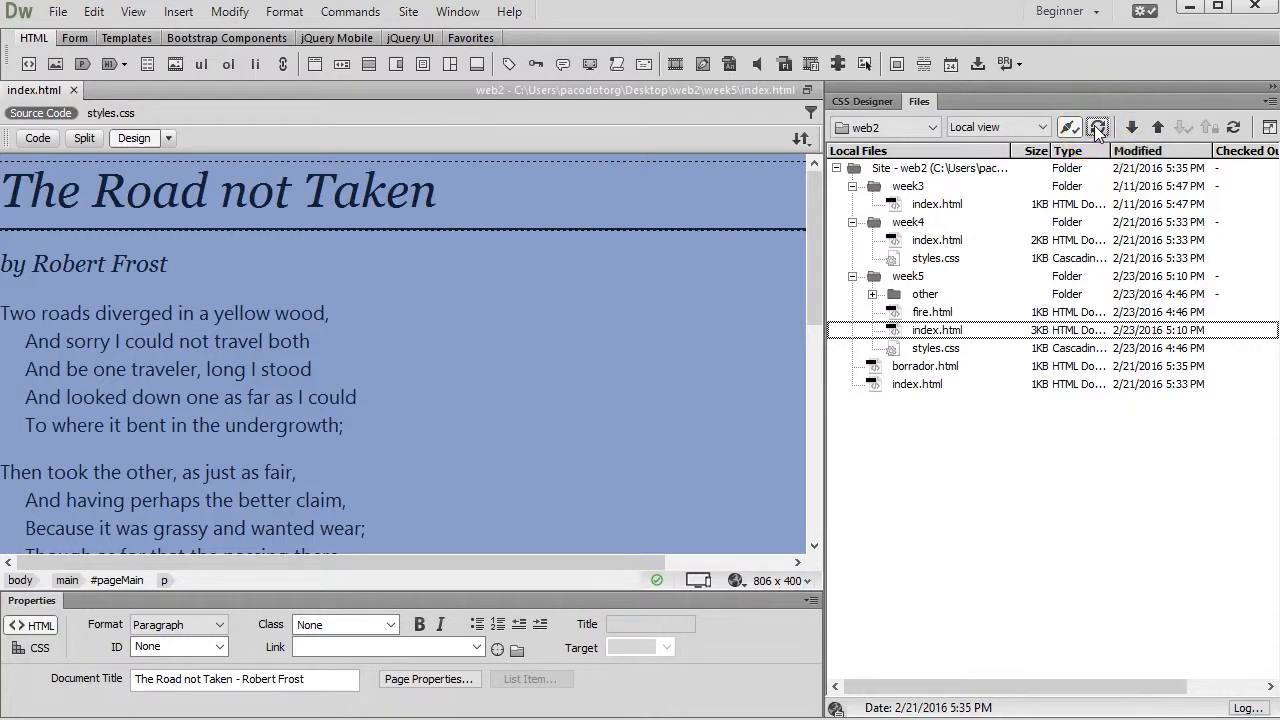
# Insert the poem01 picture from the week5 images folder before "Two roads" at the start of the first stanza
pyautogui.click(372, 428)
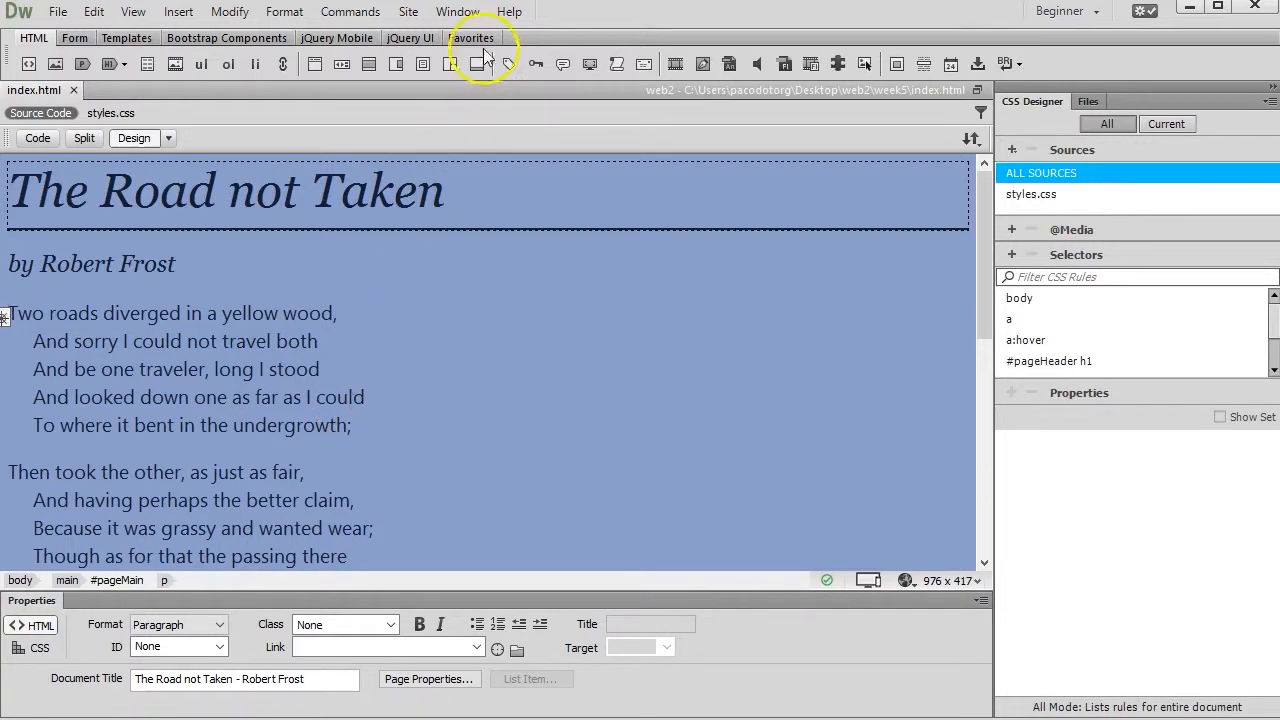
pyautogui.click(186, 14)
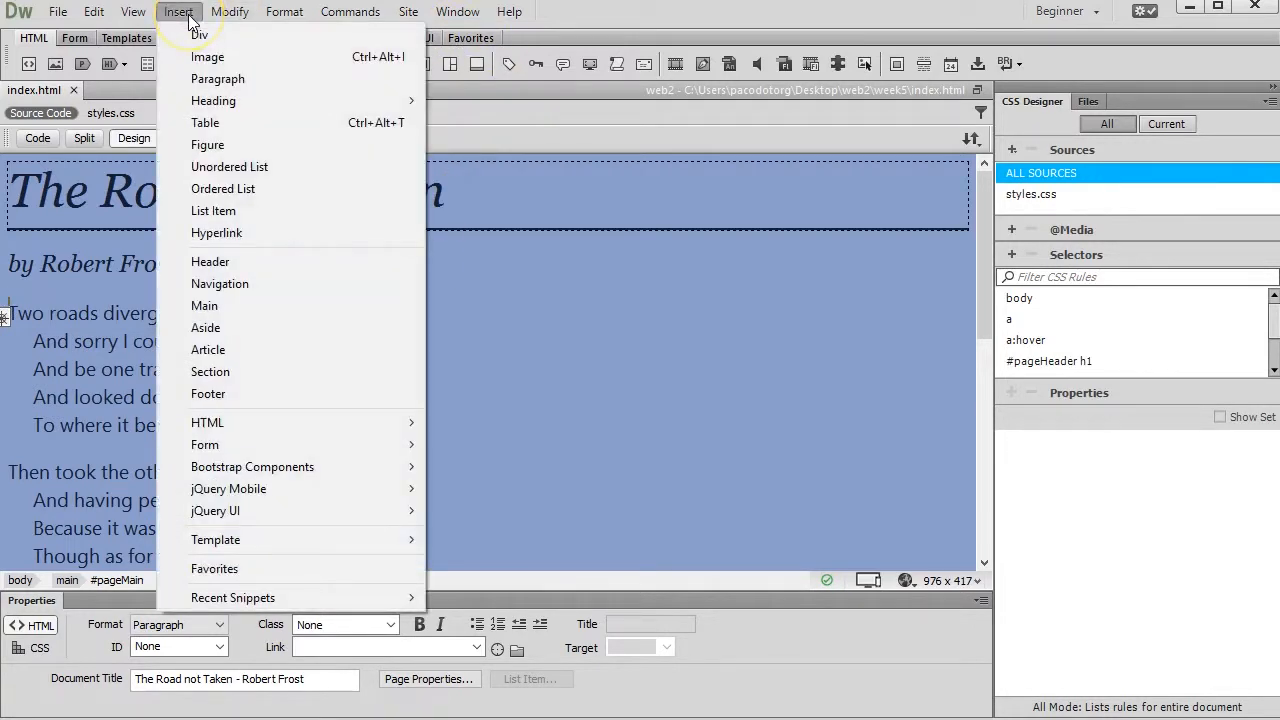
pyautogui.click(203, 57)
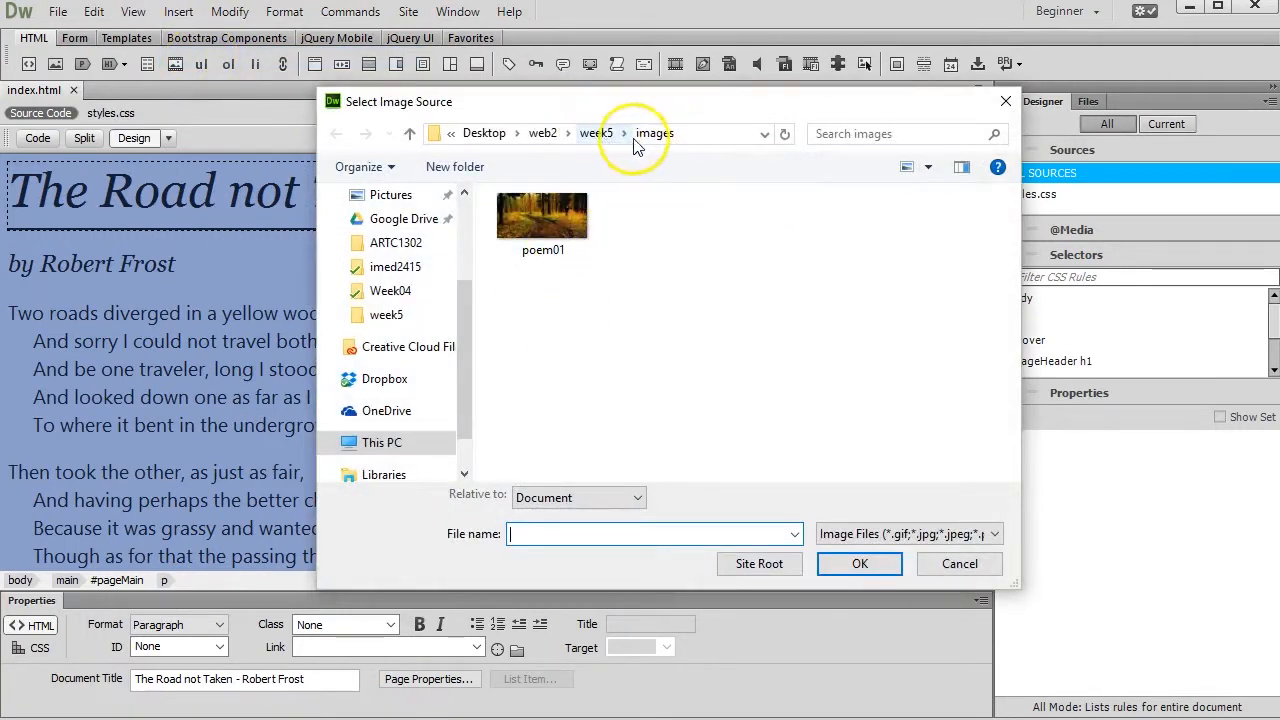
pyautogui.click(563, 233)
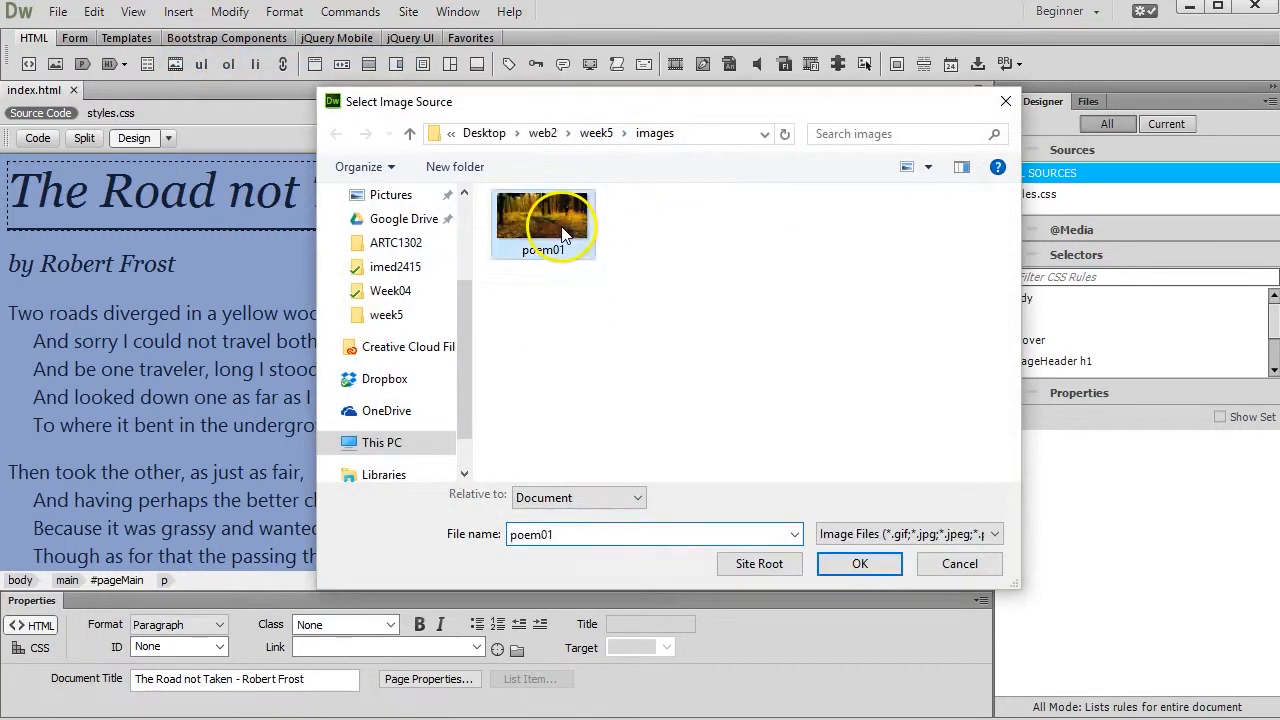
pyautogui.click(859, 563)
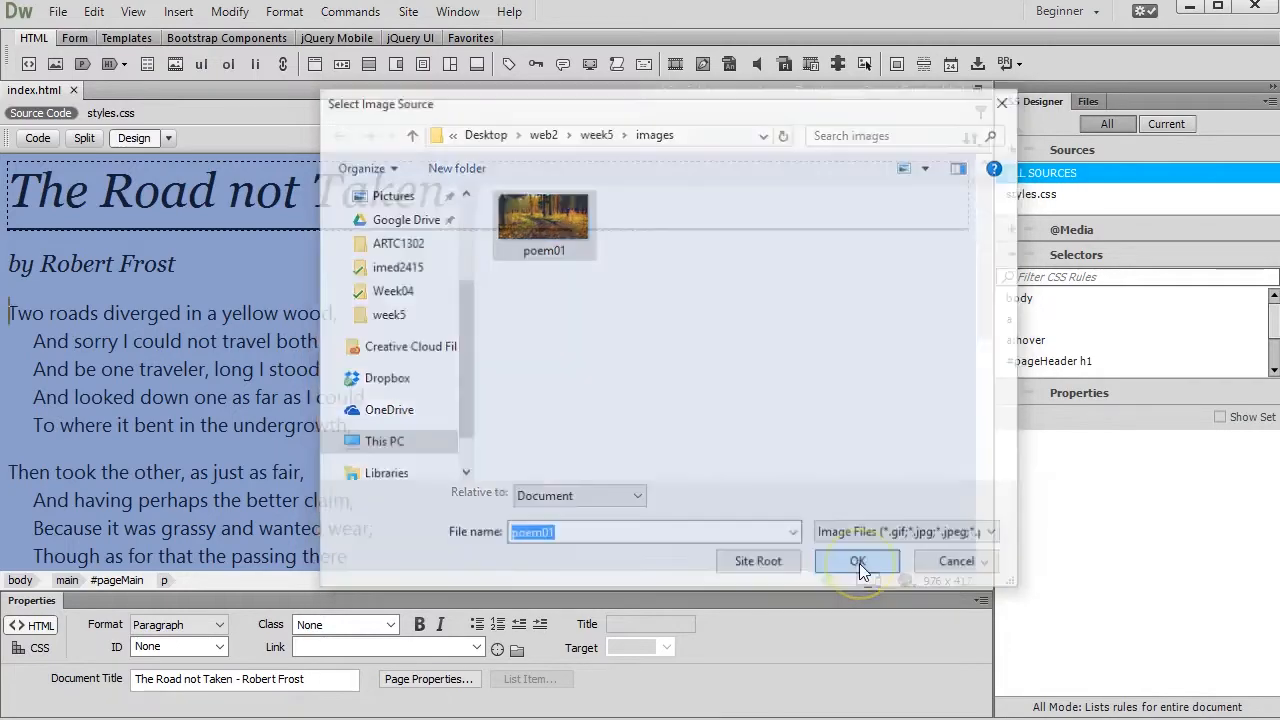
# Examine how the full-size picture fits on the page, checking its full width and height and the poem text below it
pyautogui.scroll(-15, 641, 373)
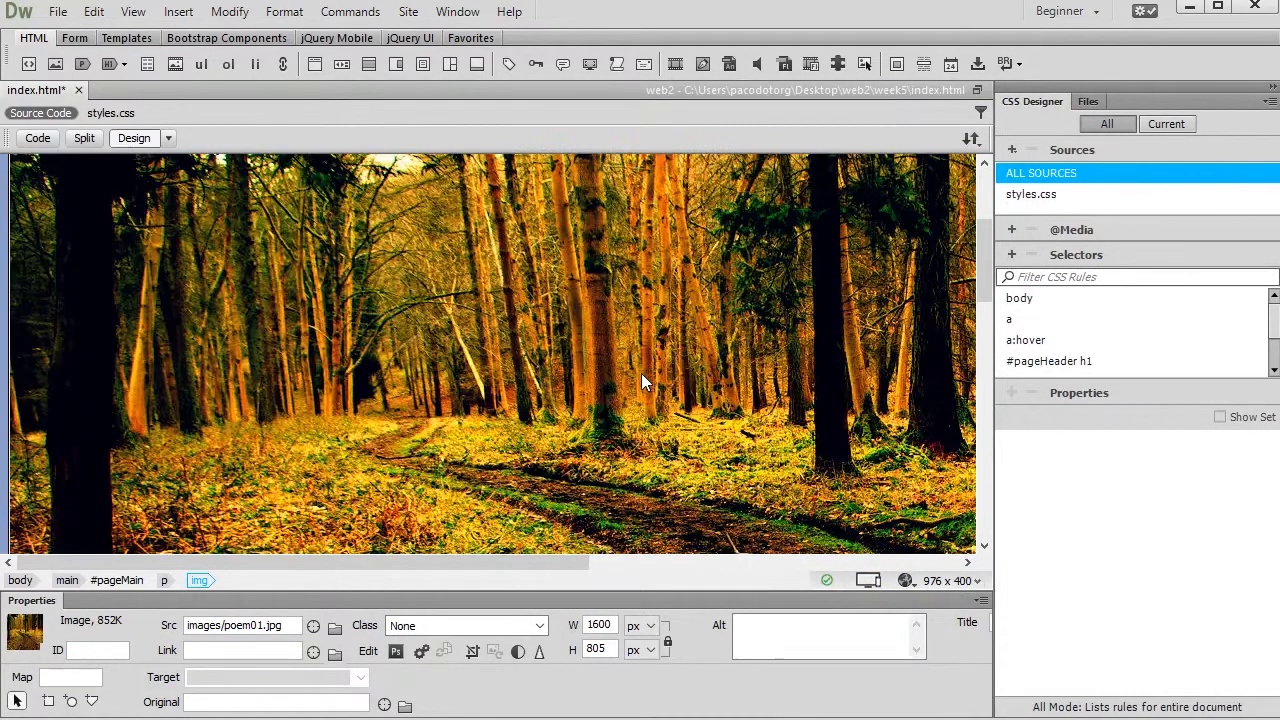
pyautogui.scroll(15, 641, 382)
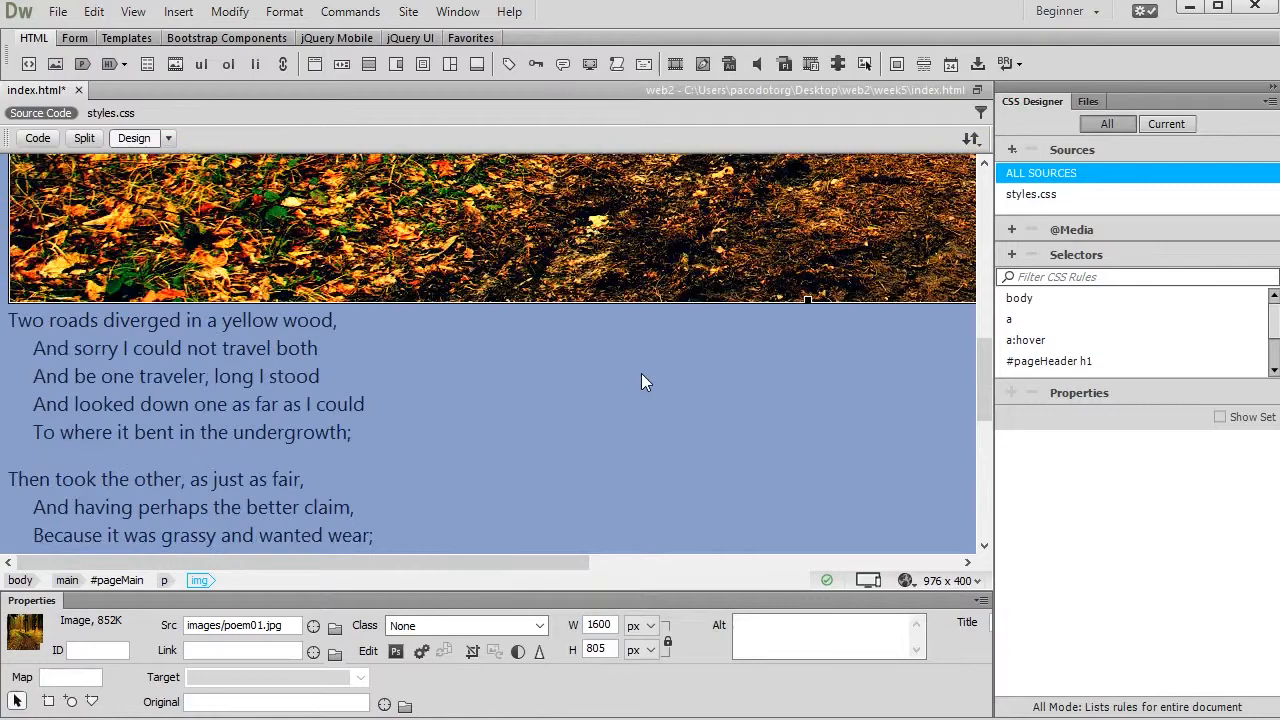
pyautogui.scroll(-7, 576, 463)
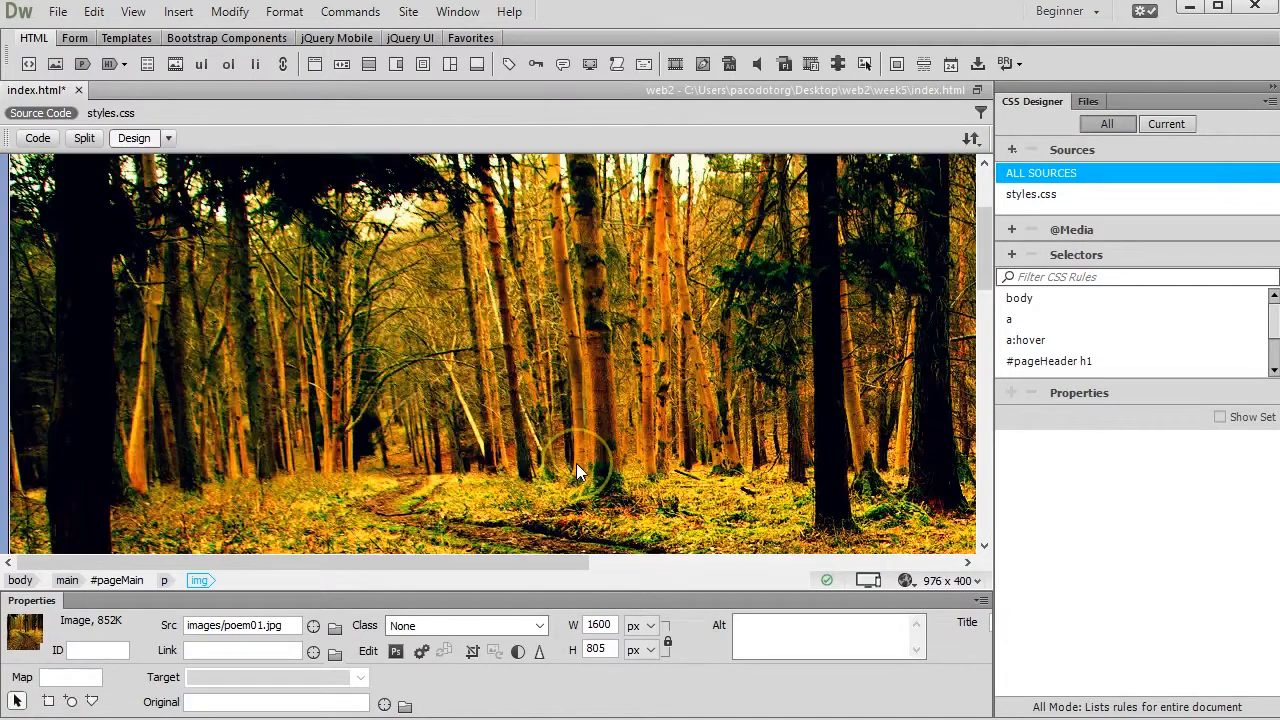
pyautogui.scroll(-5, 576, 472)
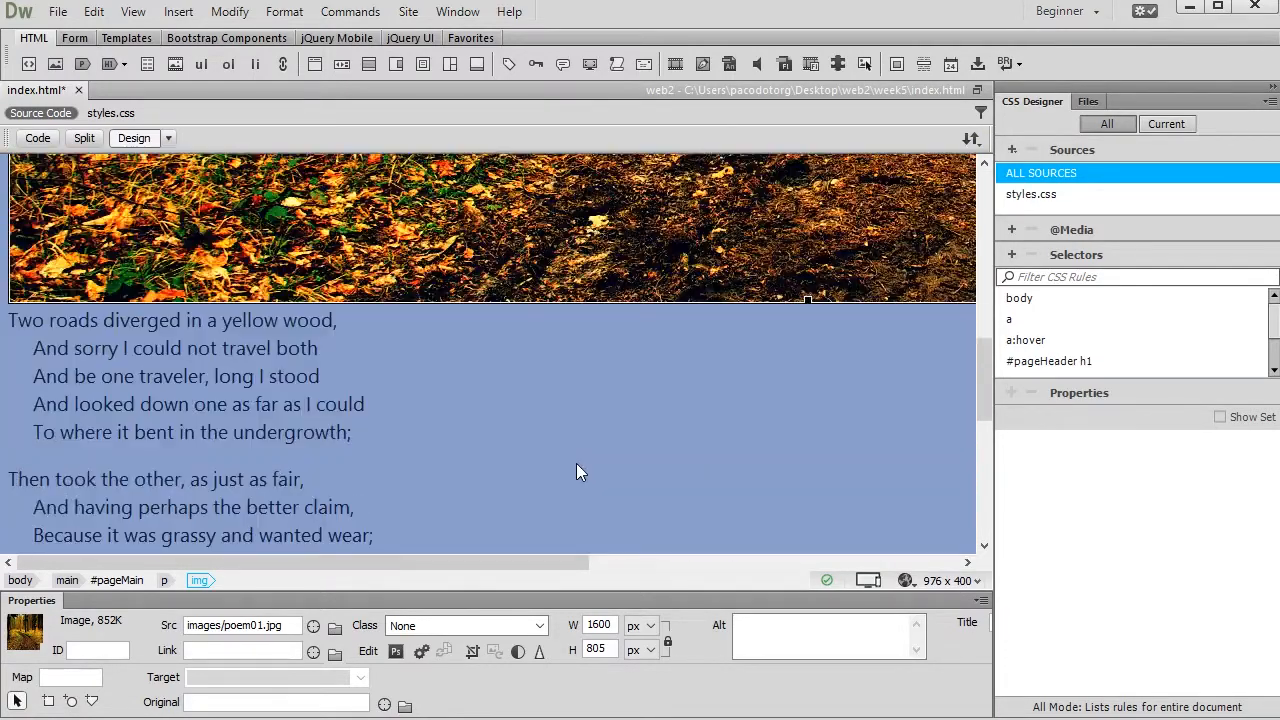
pyautogui.scroll(-1, 596, 541)
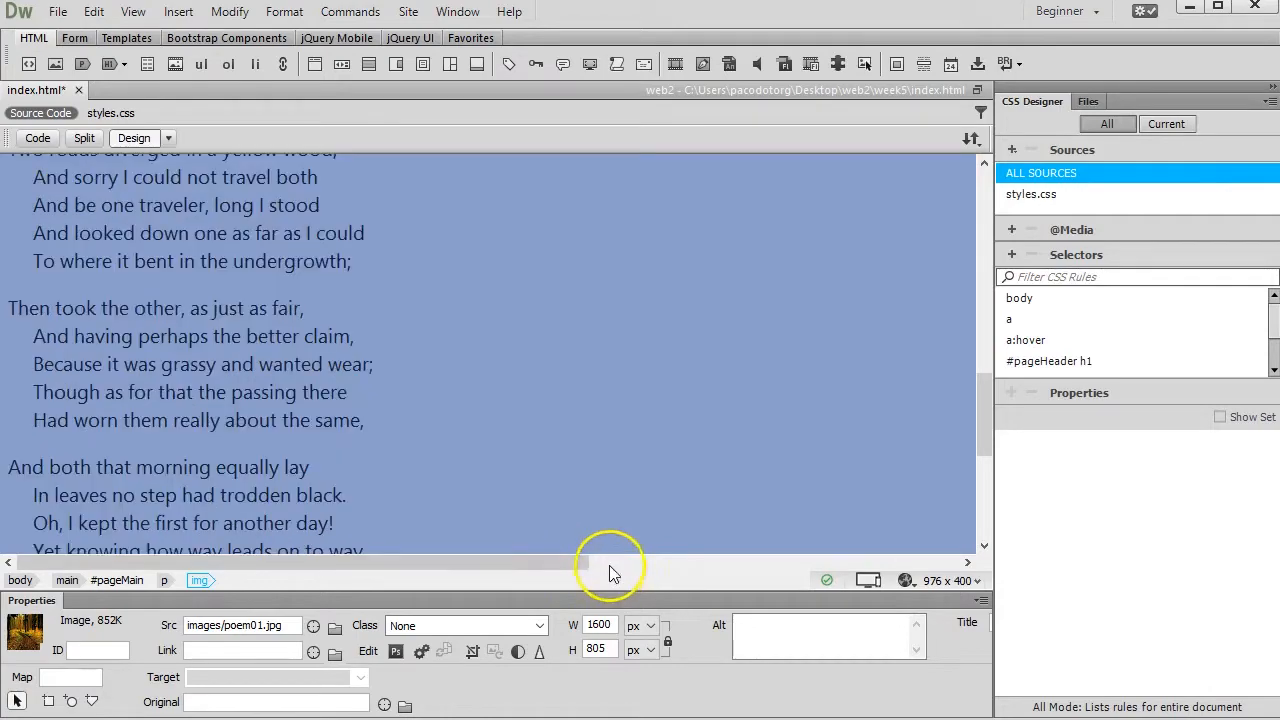
pyautogui.click(612, 565)
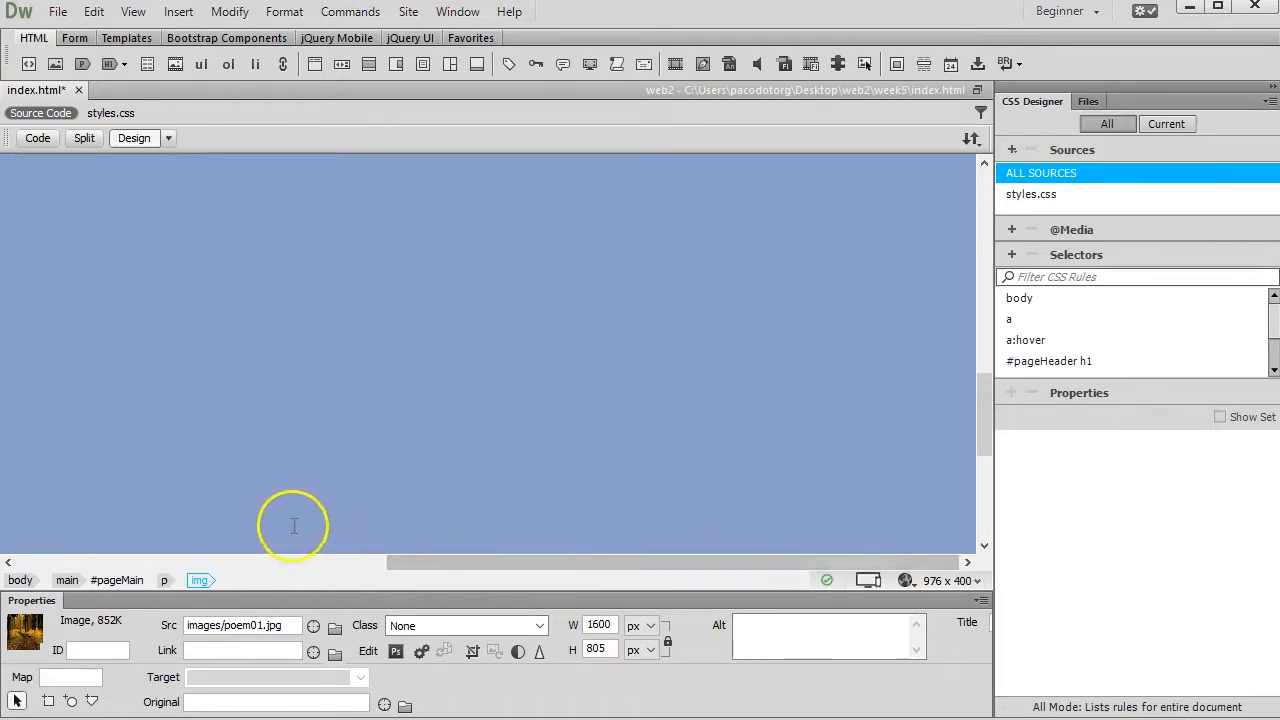
pyautogui.scroll(5, 394, 449)
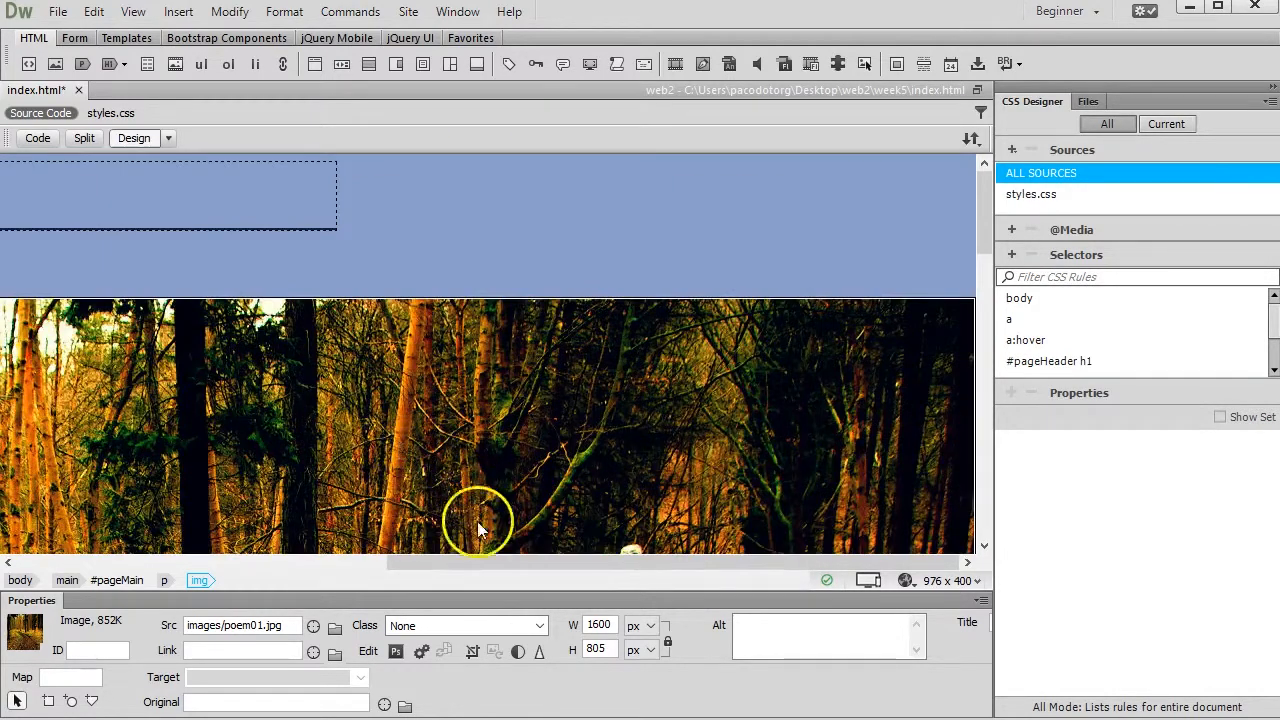
pyautogui.moveTo(459, 561); pyautogui.dragTo(87, 510)
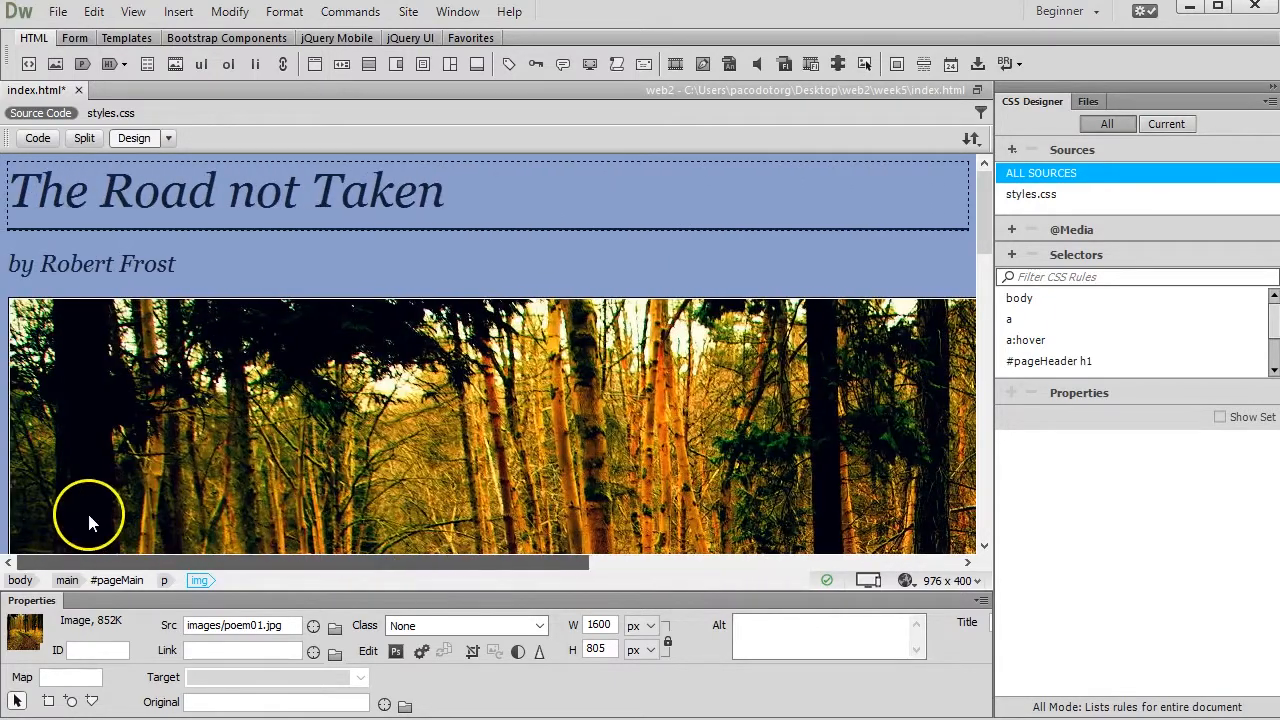
pyautogui.scroll(-3, 312, 328)
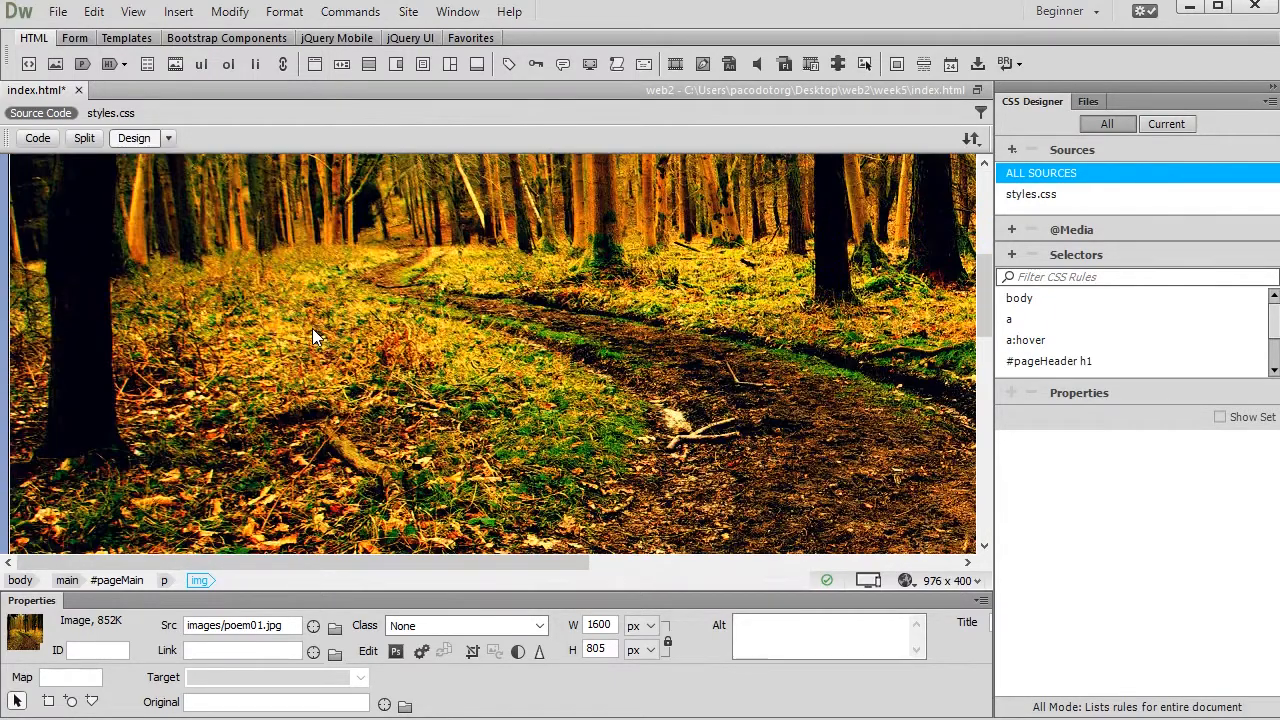
pyautogui.scroll(-3, 312, 328)
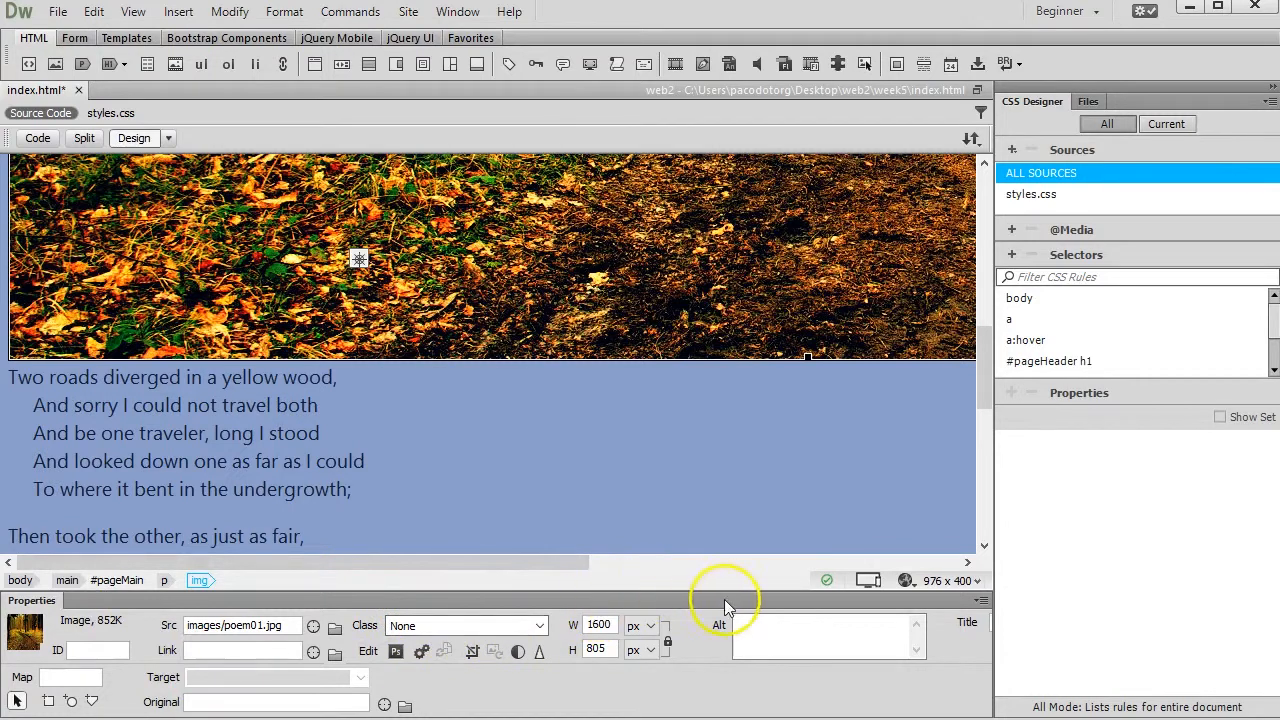
# Set the picture's width to 800 px with proportions locked and check how it sits with the poem text
pyautogui.doubleClick(599, 624)
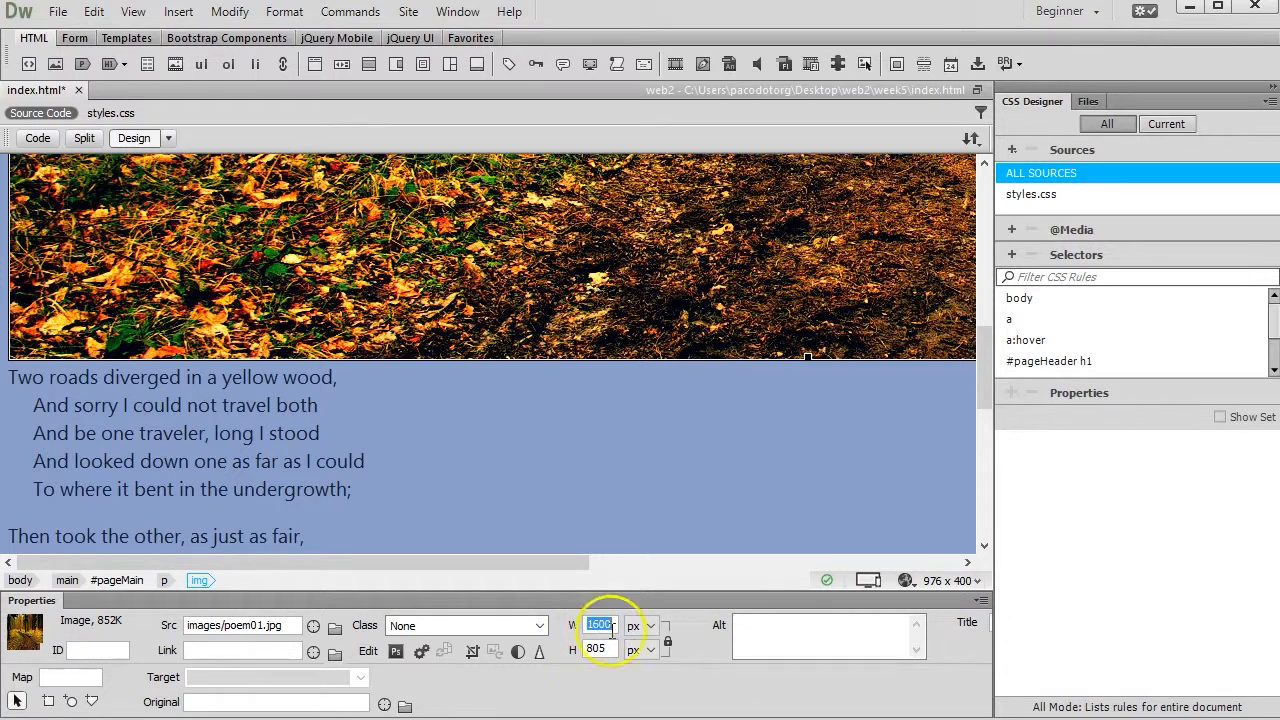
pyautogui.write('800')
pyautogui.press('Return')
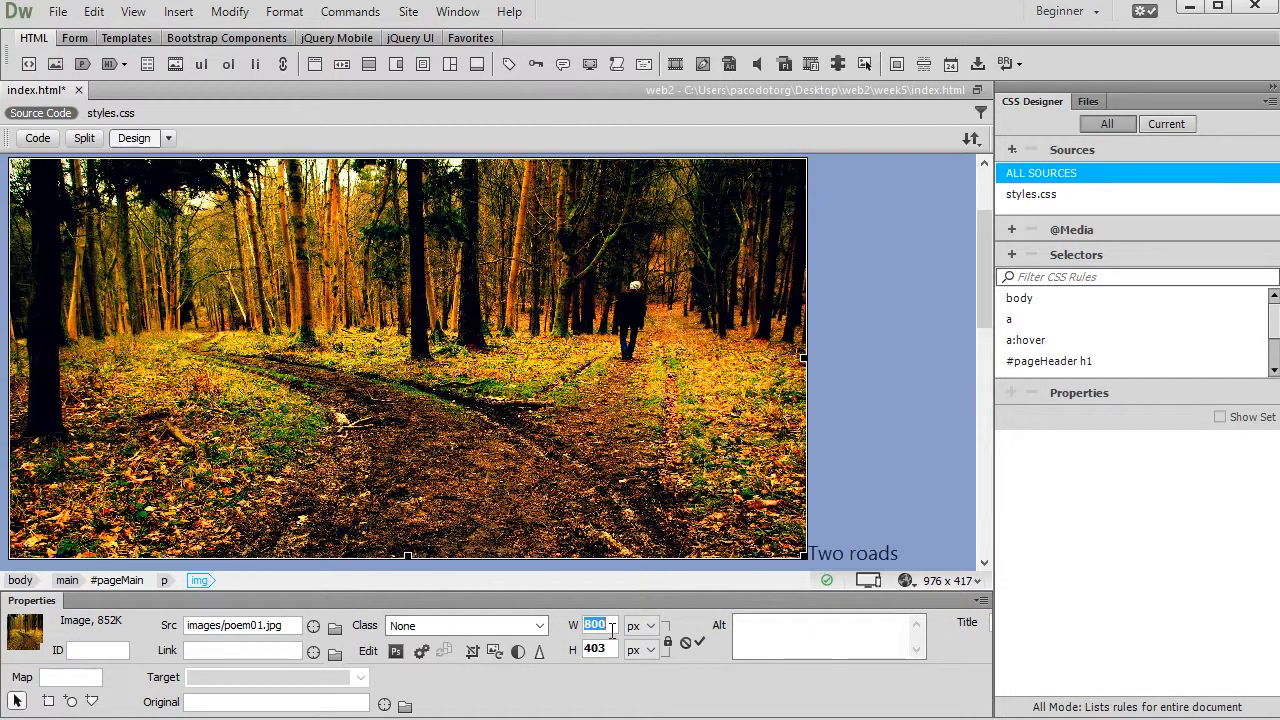
pyautogui.scroll(-1, 535, 504)
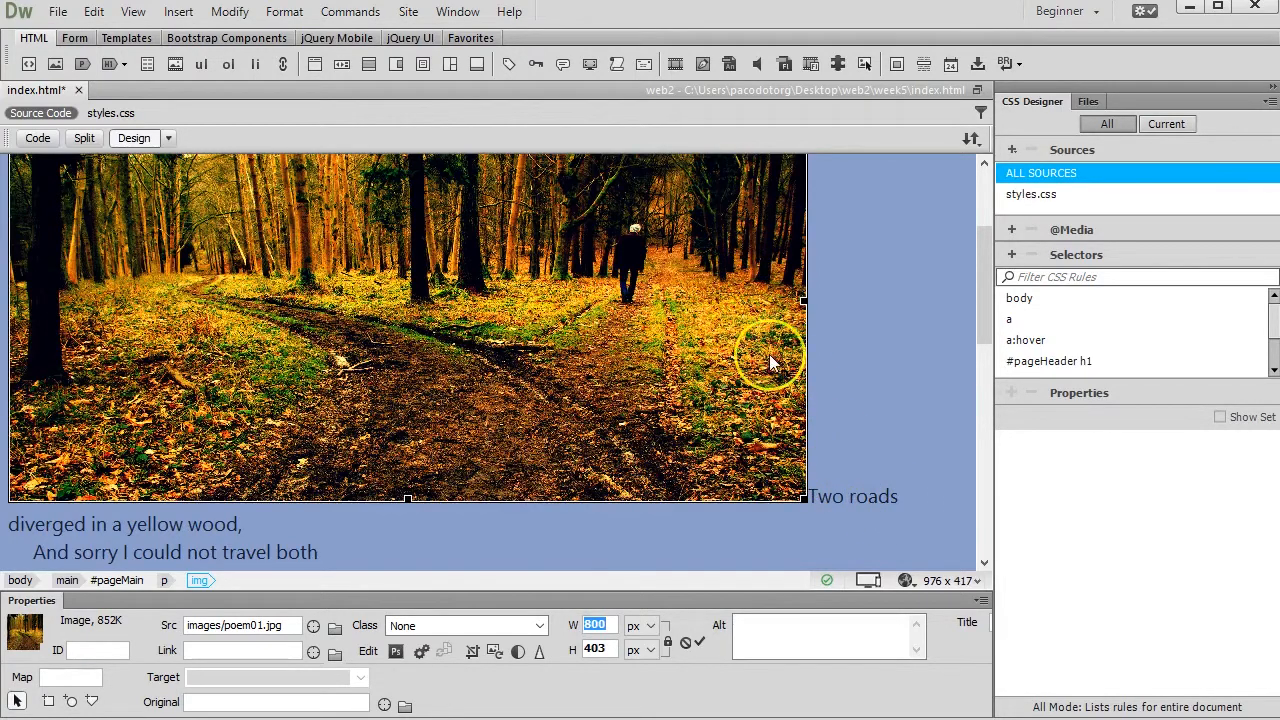
pyautogui.scroll(3, 769, 354)
pyautogui.scroll(-6, 769, 354)
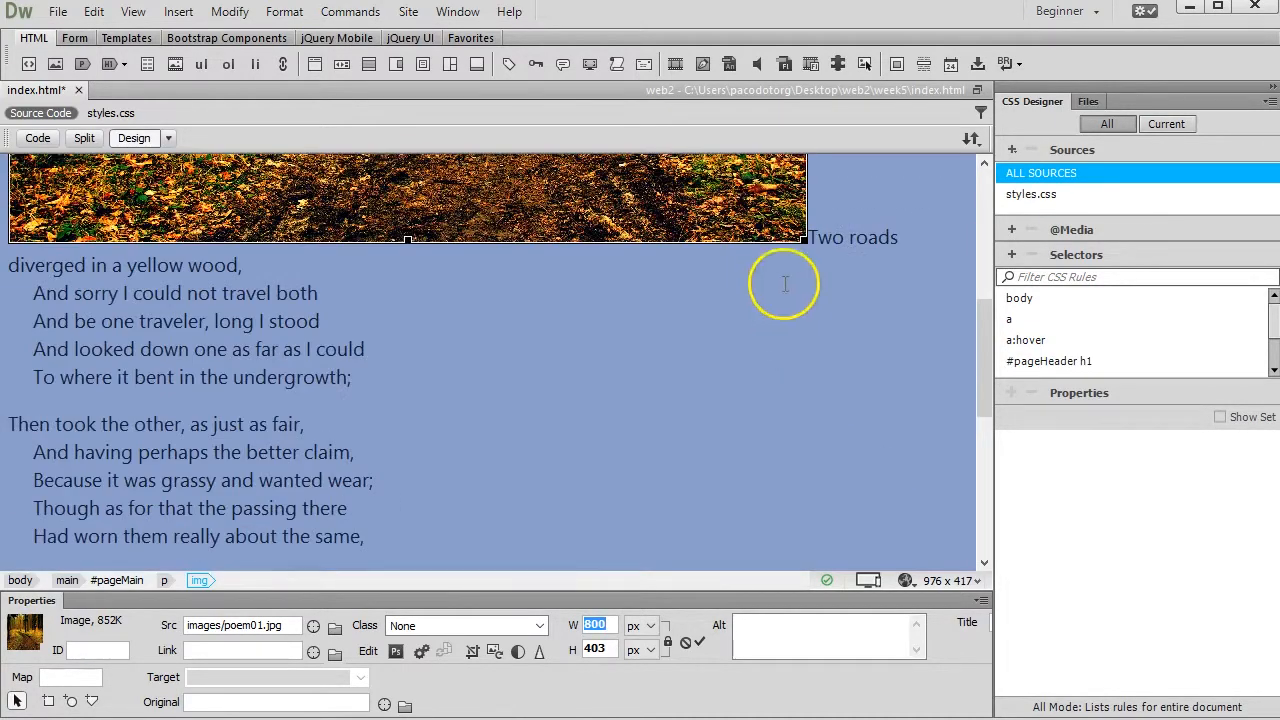
pyautogui.scroll(3, 553, 330)
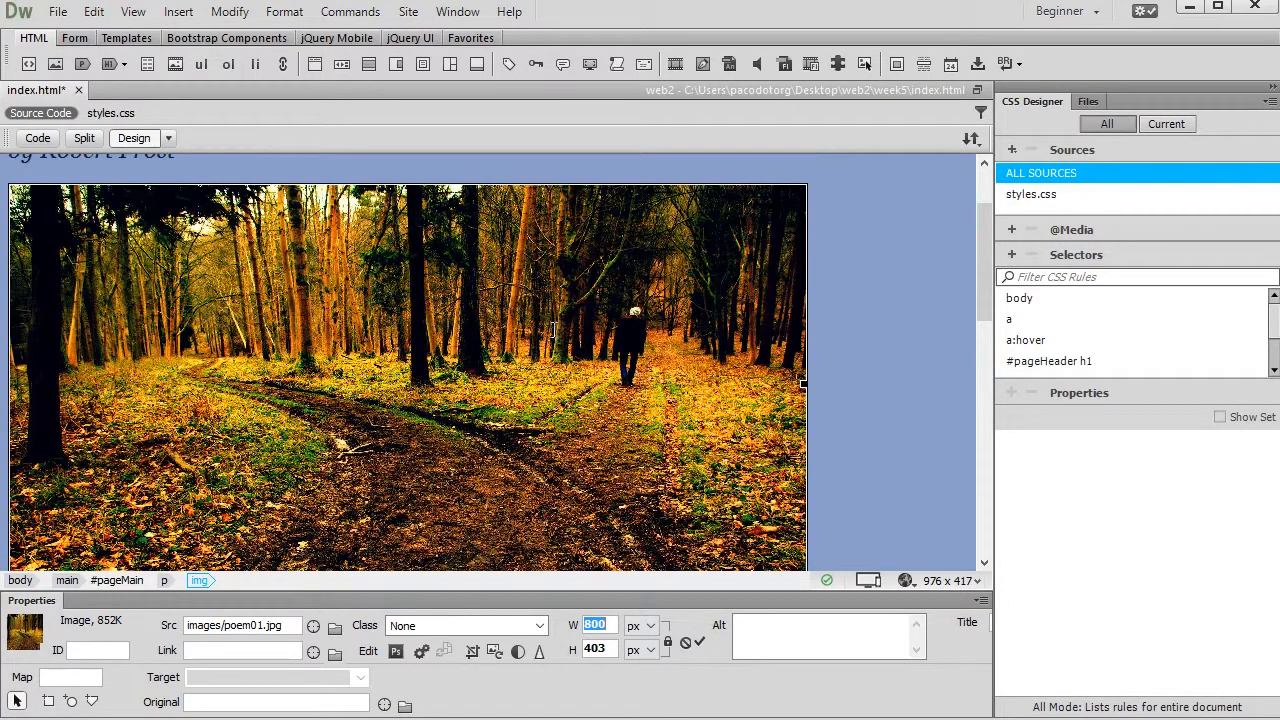
# Set the picture's width to 400 px with proportions locked
pyautogui.click(609, 650)
pyautogui.click(580, 414)
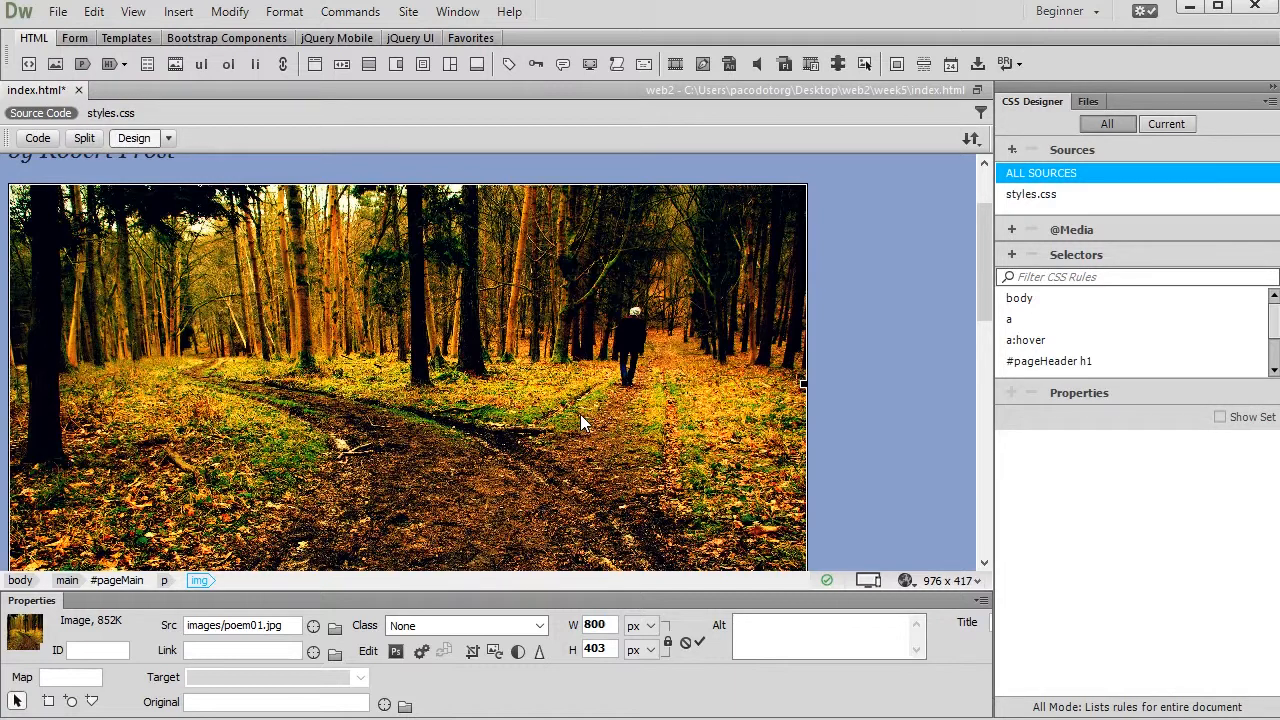
pyautogui.doubleClick(594, 624)
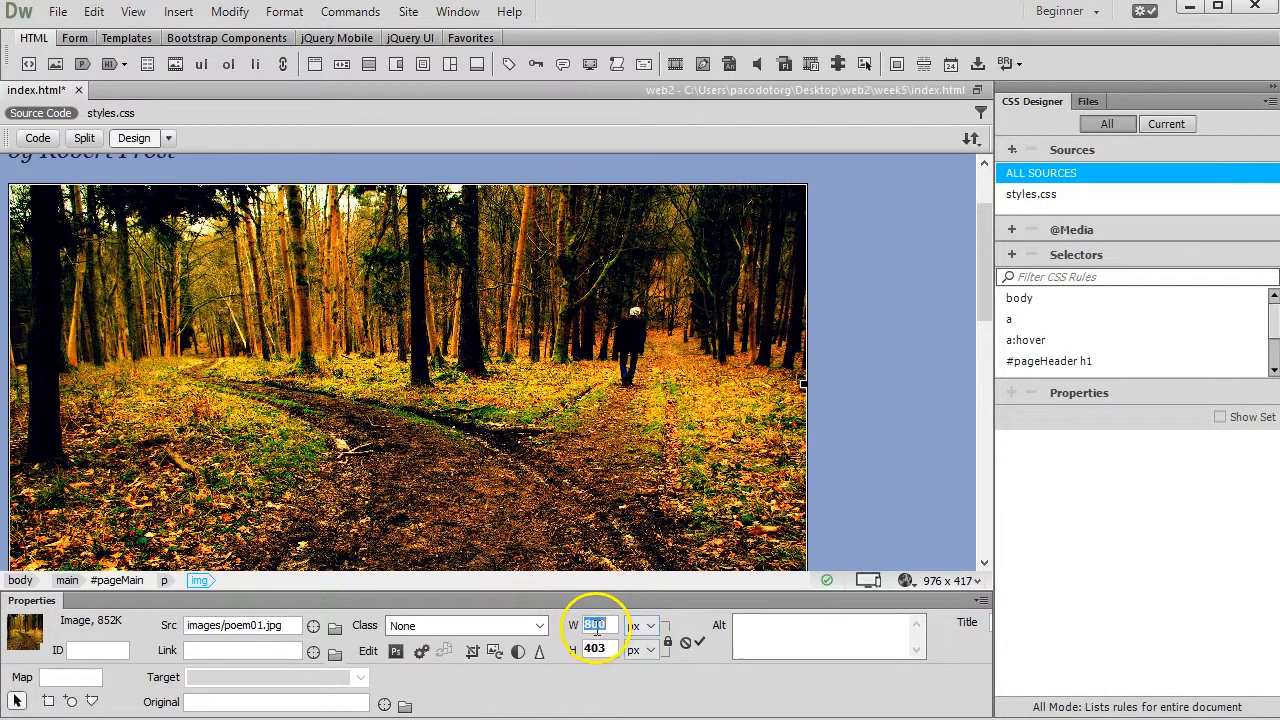
pyautogui.write('400')
pyautogui.press('Return')
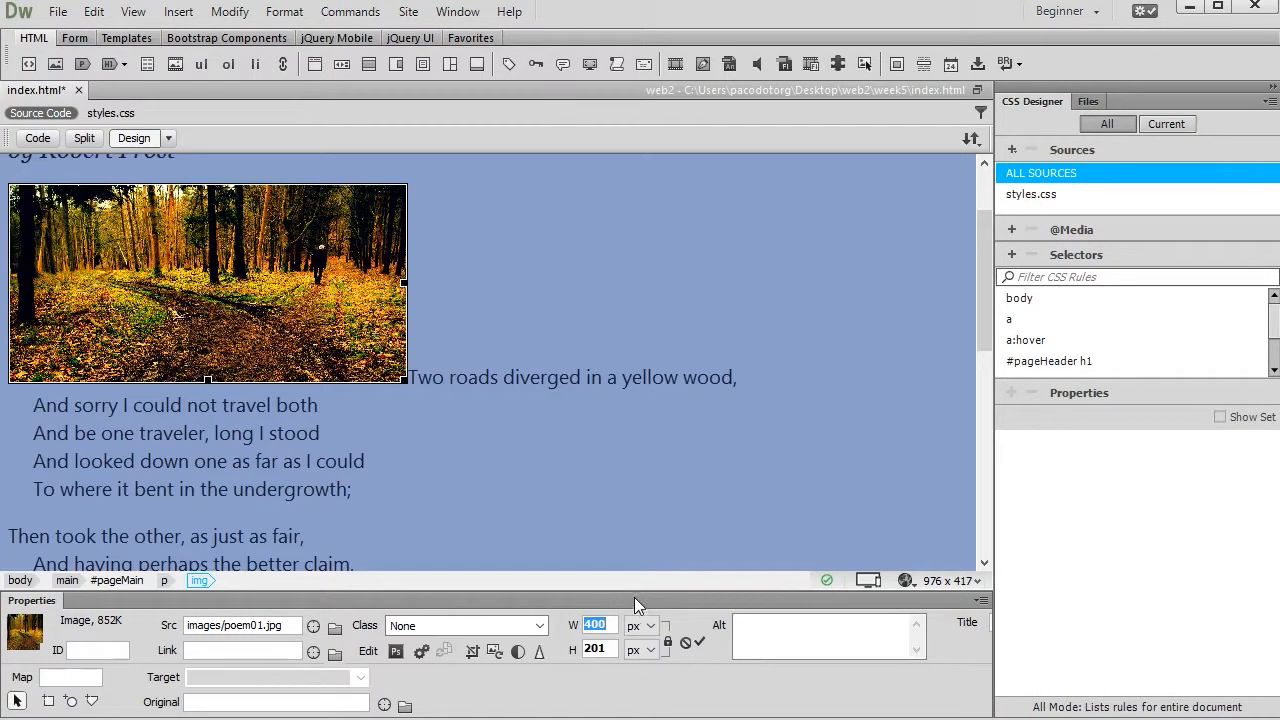
# Align the forest picture to the right so the poem text flows beside it
pyautogui.scroll(2, 390, 373)
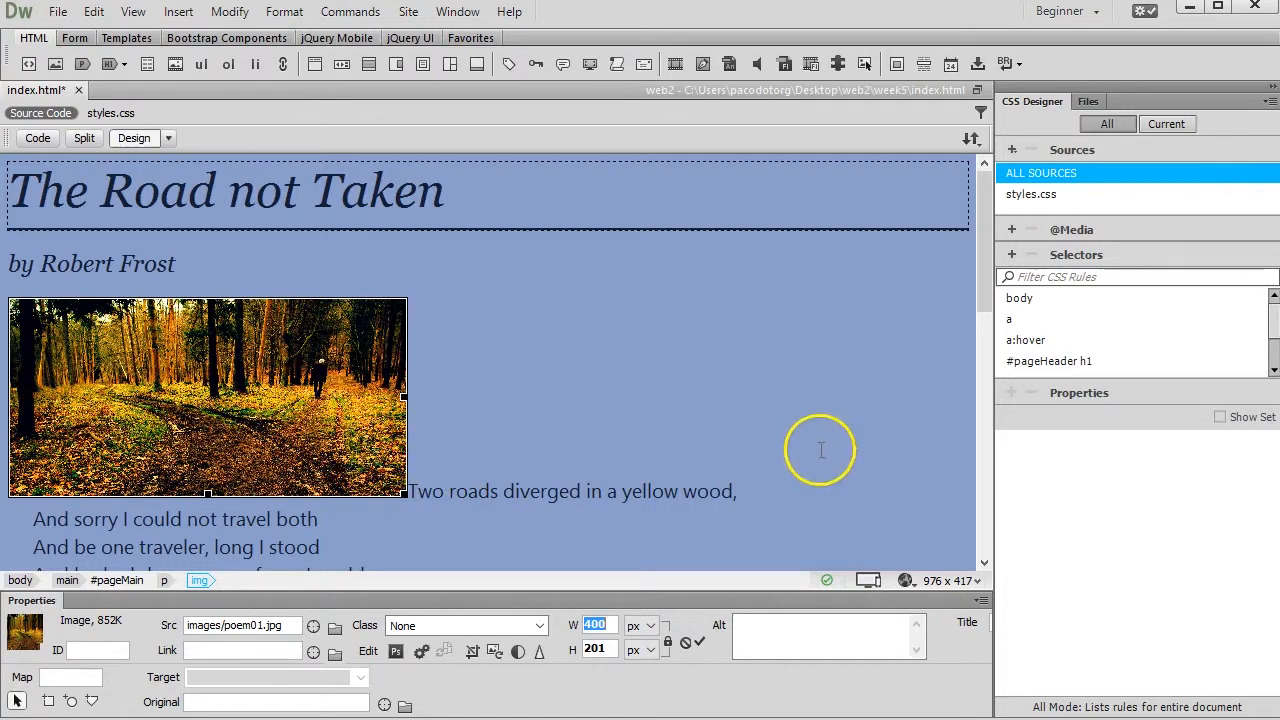
pyautogui.rightClick(308, 390)
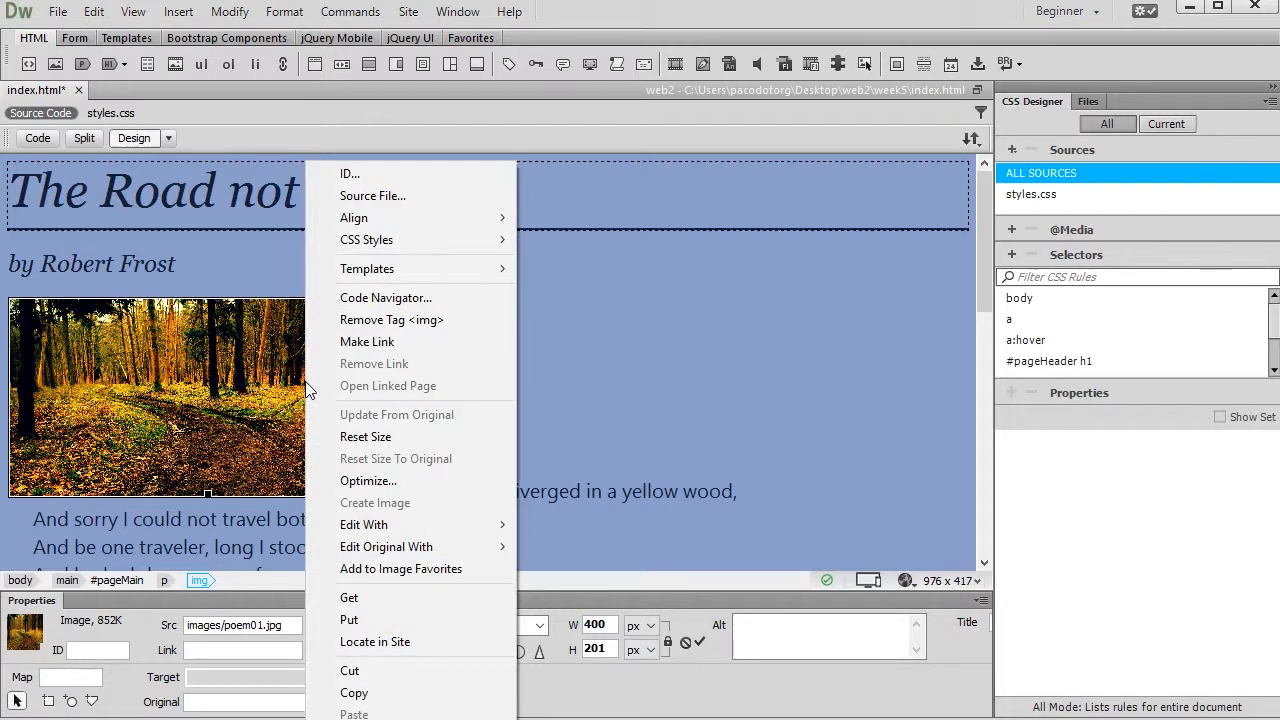
pyautogui.moveTo(380, 217)
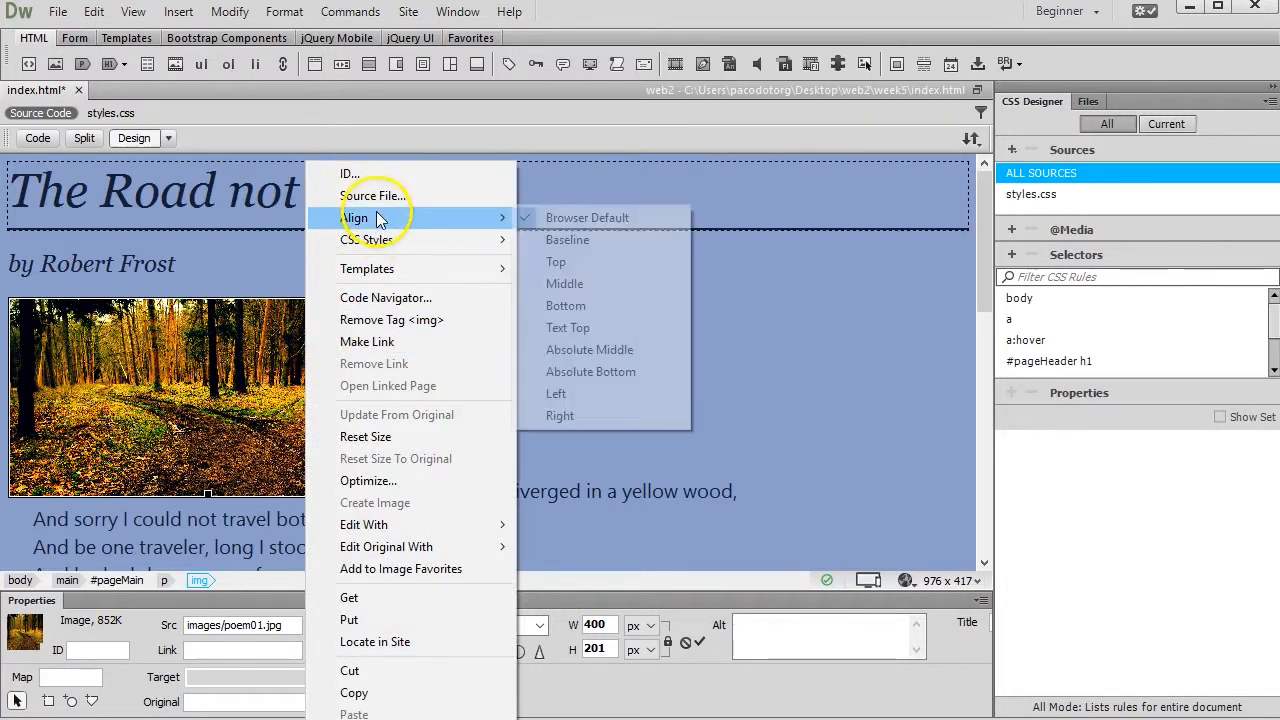
pyautogui.click(620, 415)
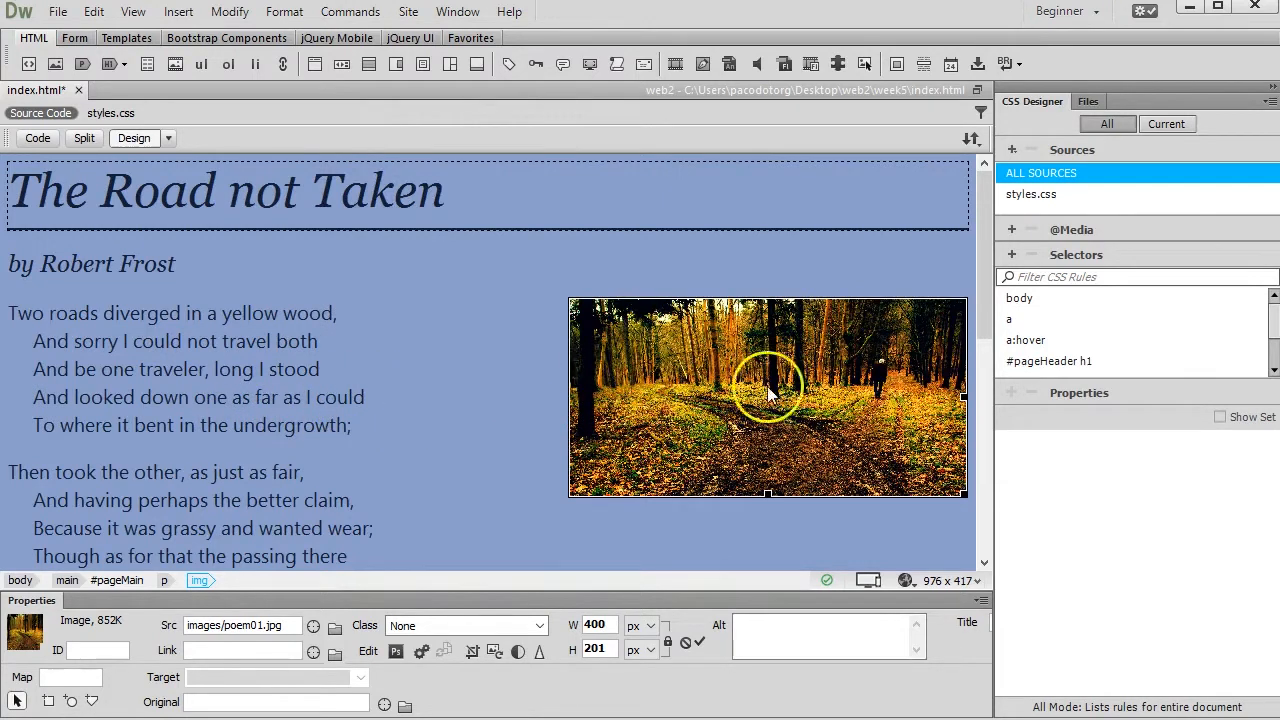
# Check the poem's layout beside the picture and set the picture's width to 500 px
pyautogui.scroll(-5, 114, 350)
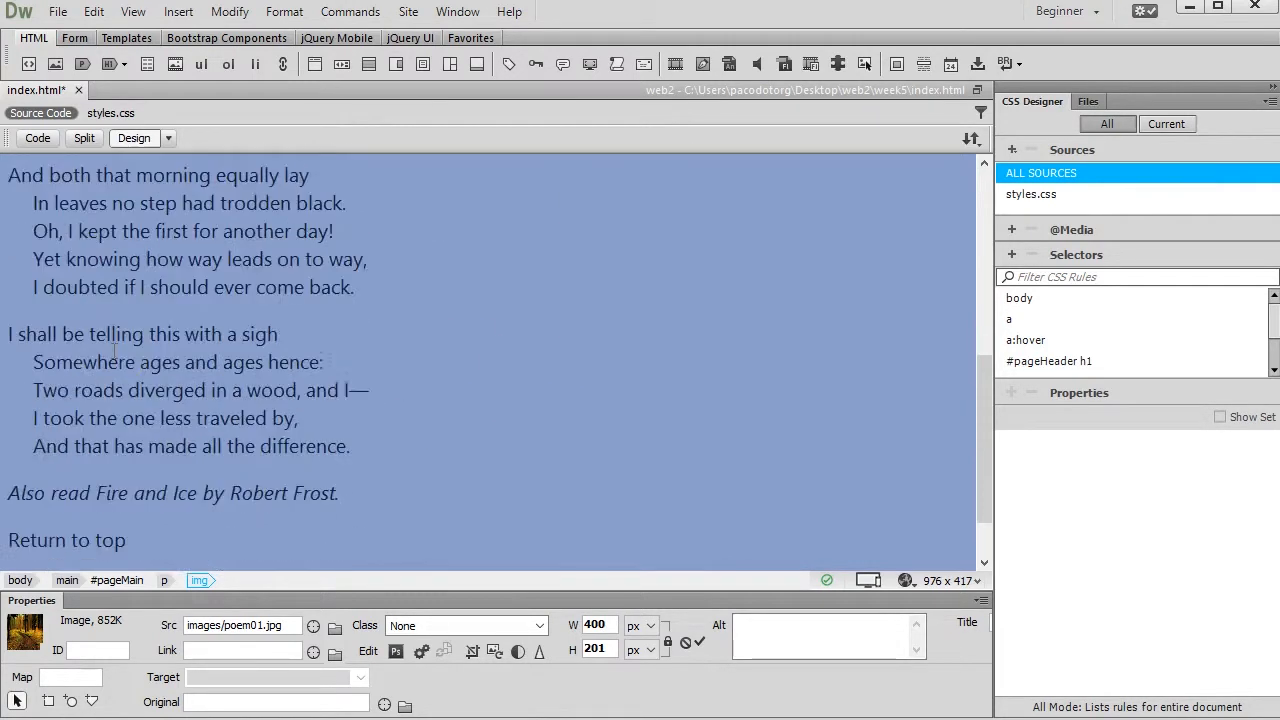
pyautogui.scroll(-1, 114, 350)
pyautogui.scroll(6, 114, 350)
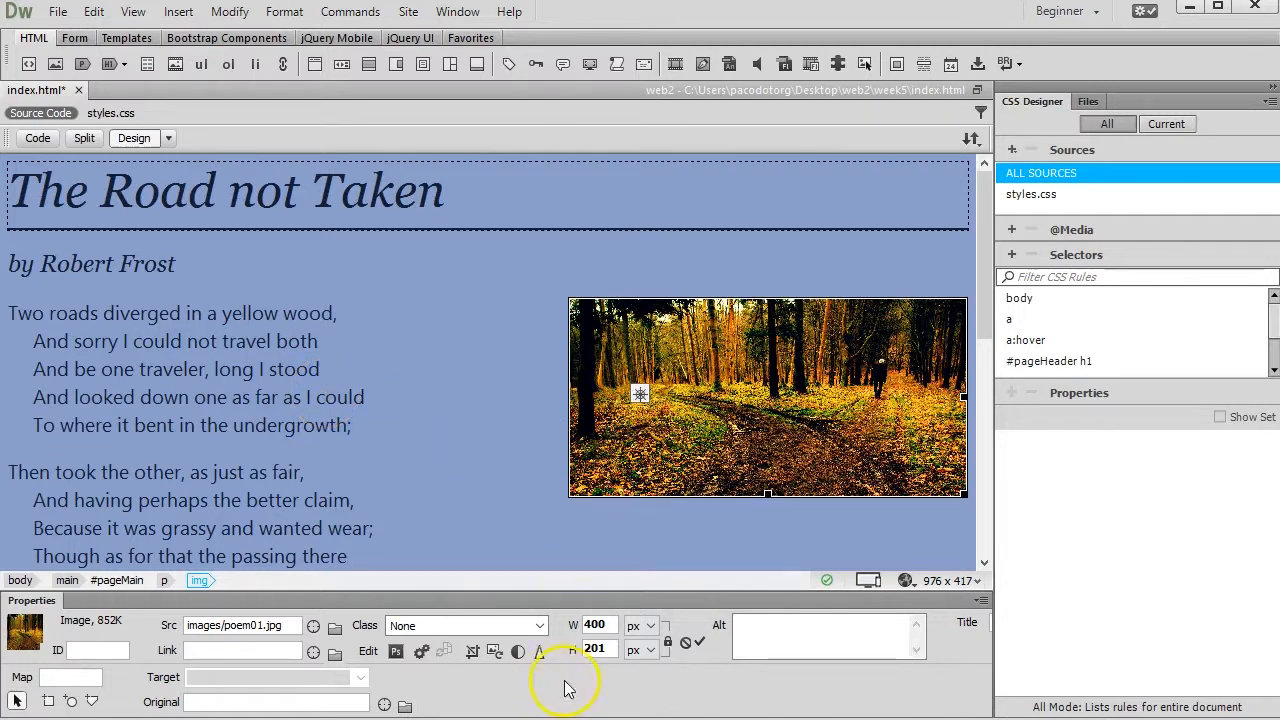
pyautogui.doubleClick(610, 624)
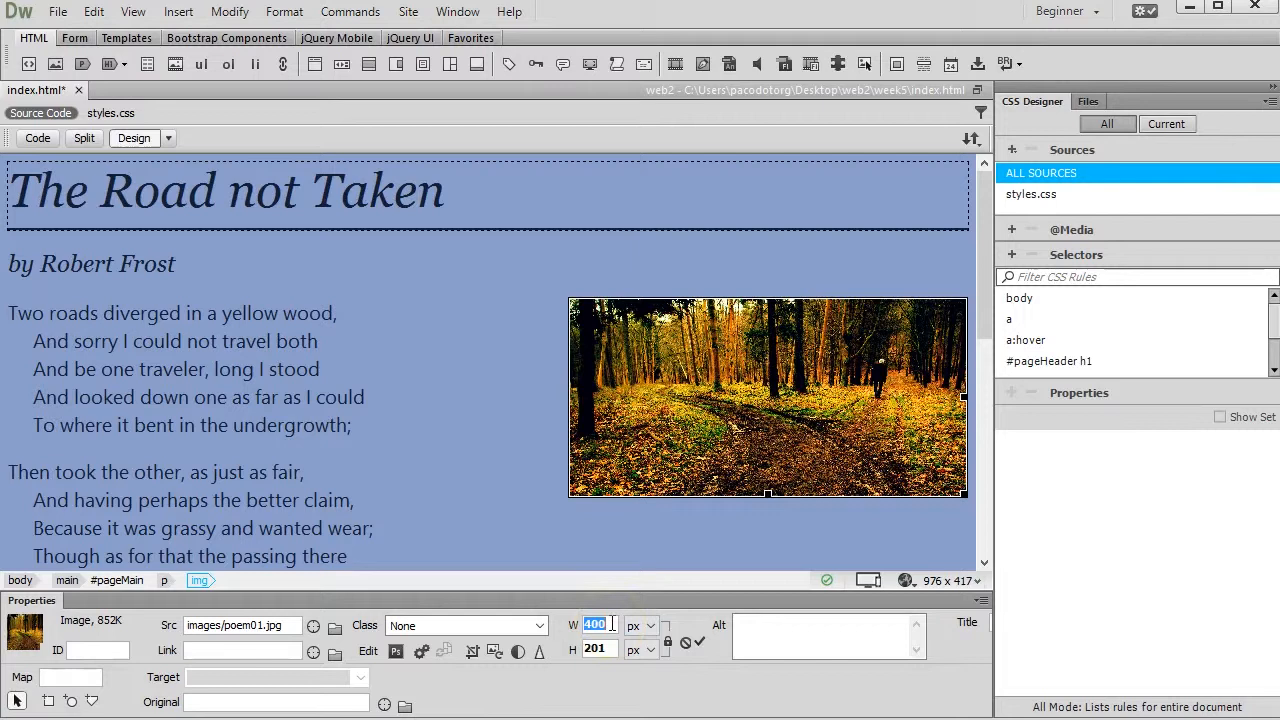
pyautogui.write('5')
pyautogui.press('Return')
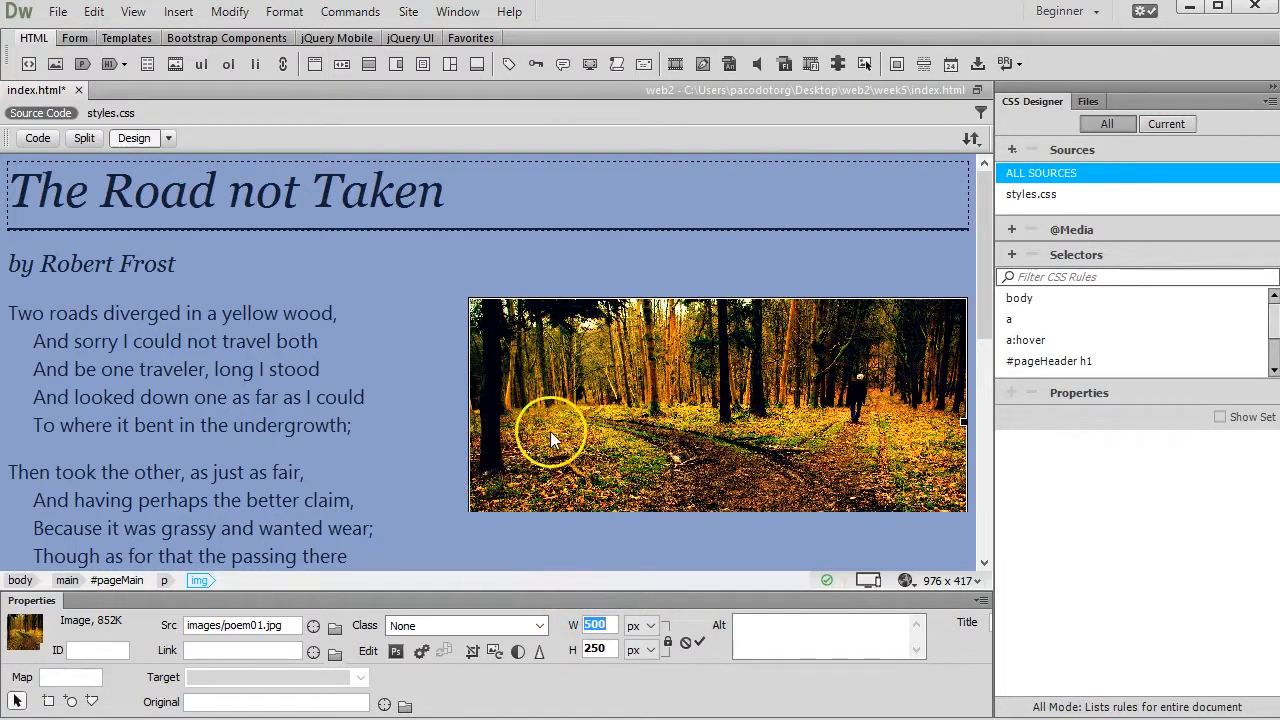
pyautogui.scroll(-6, 551, 431)
pyautogui.scroll(4, 551, 431)
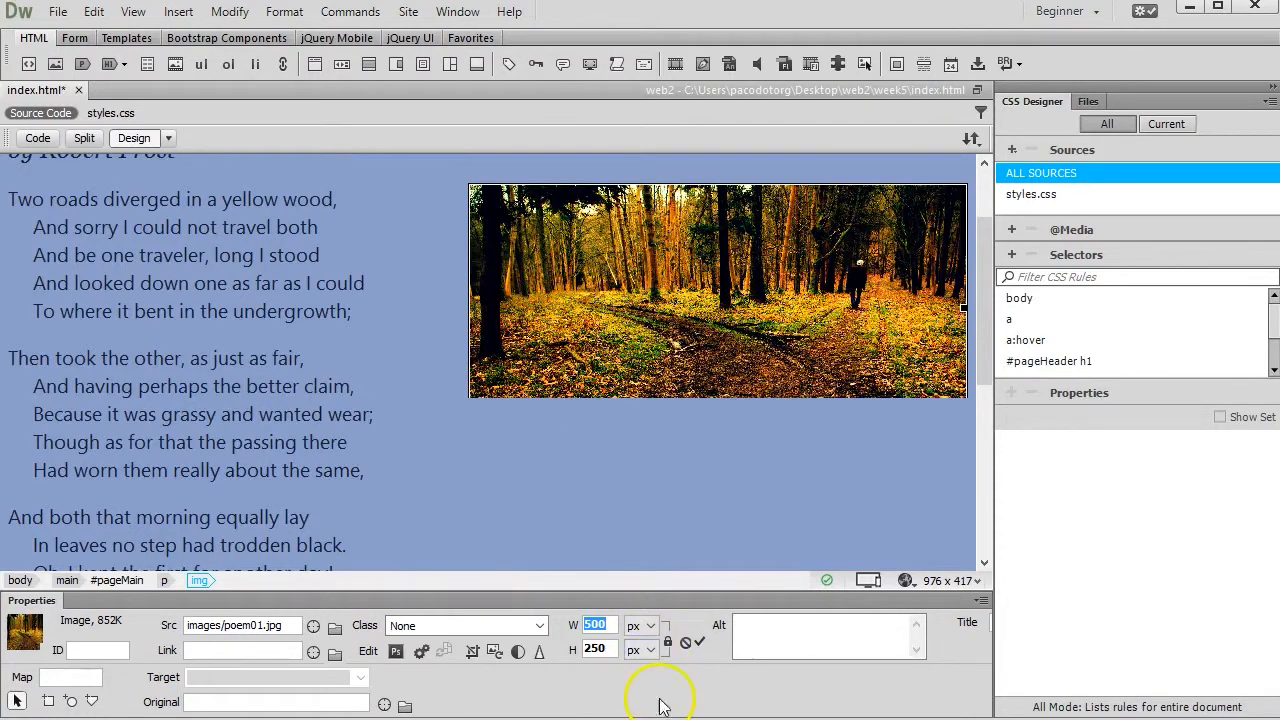
# Commit the picture's size permanently at 496 × 250 px, accept the alteration notice, and save the page
pyautogui.click(600, 649)
pyautogui.click(610, 625)
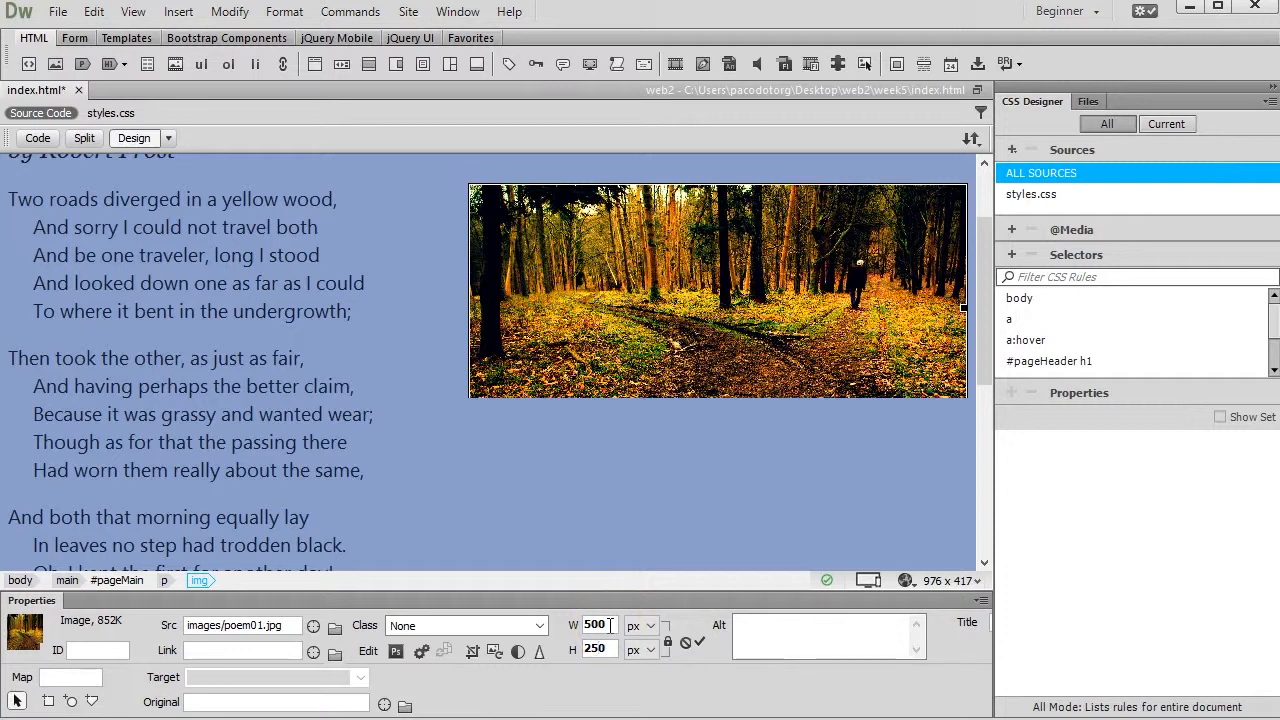
pyautogui.click(703, 686)
pyautogui.click(700, 644)
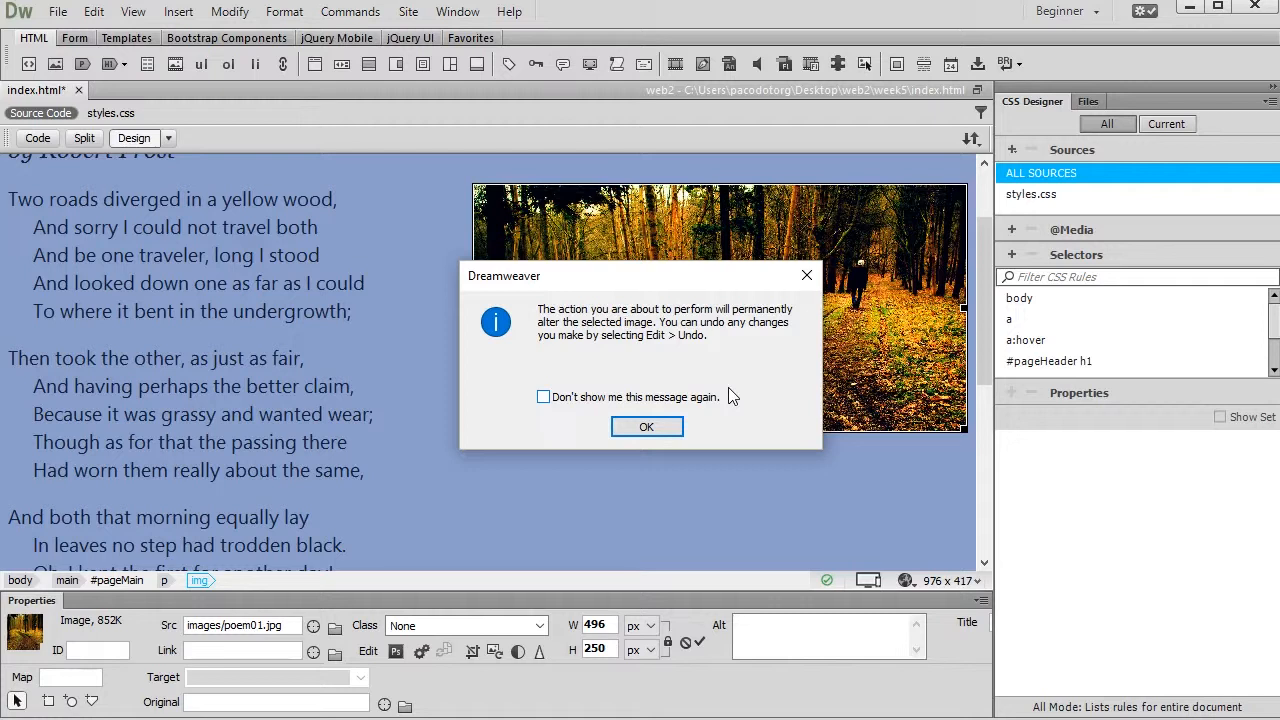
pyautogui.click(650, 428)
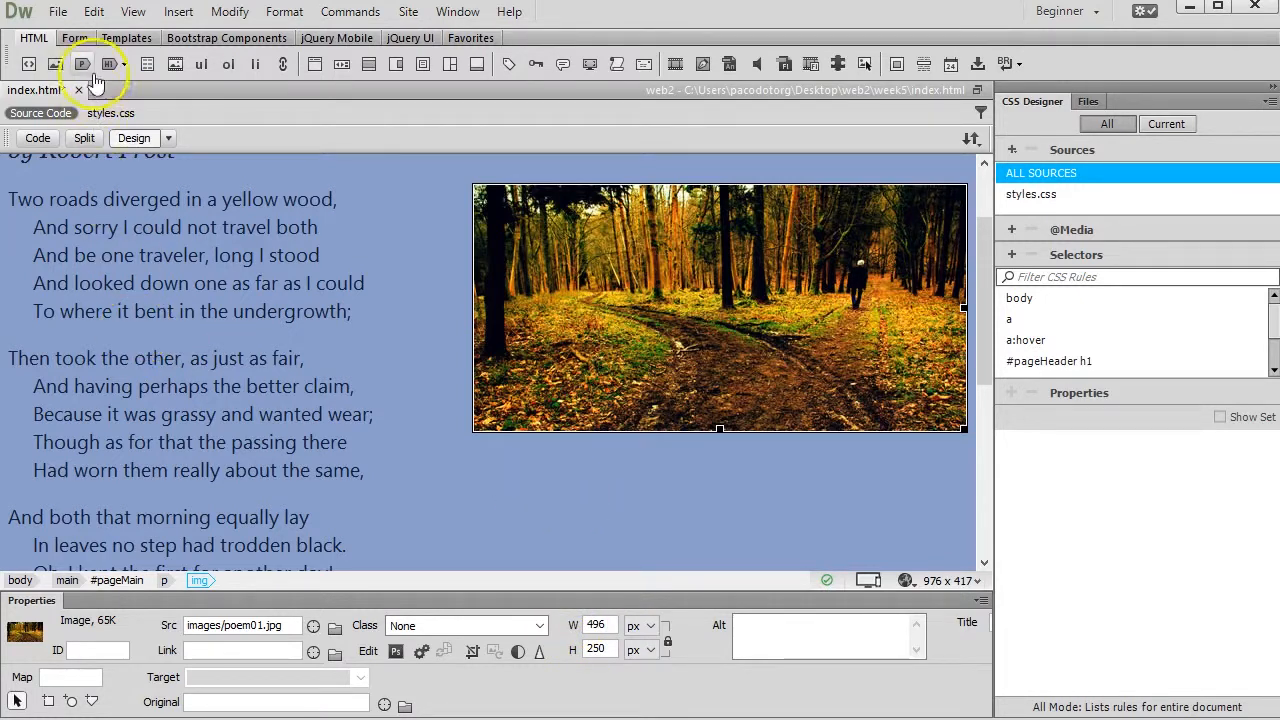
pyautogui.click(58, 12)
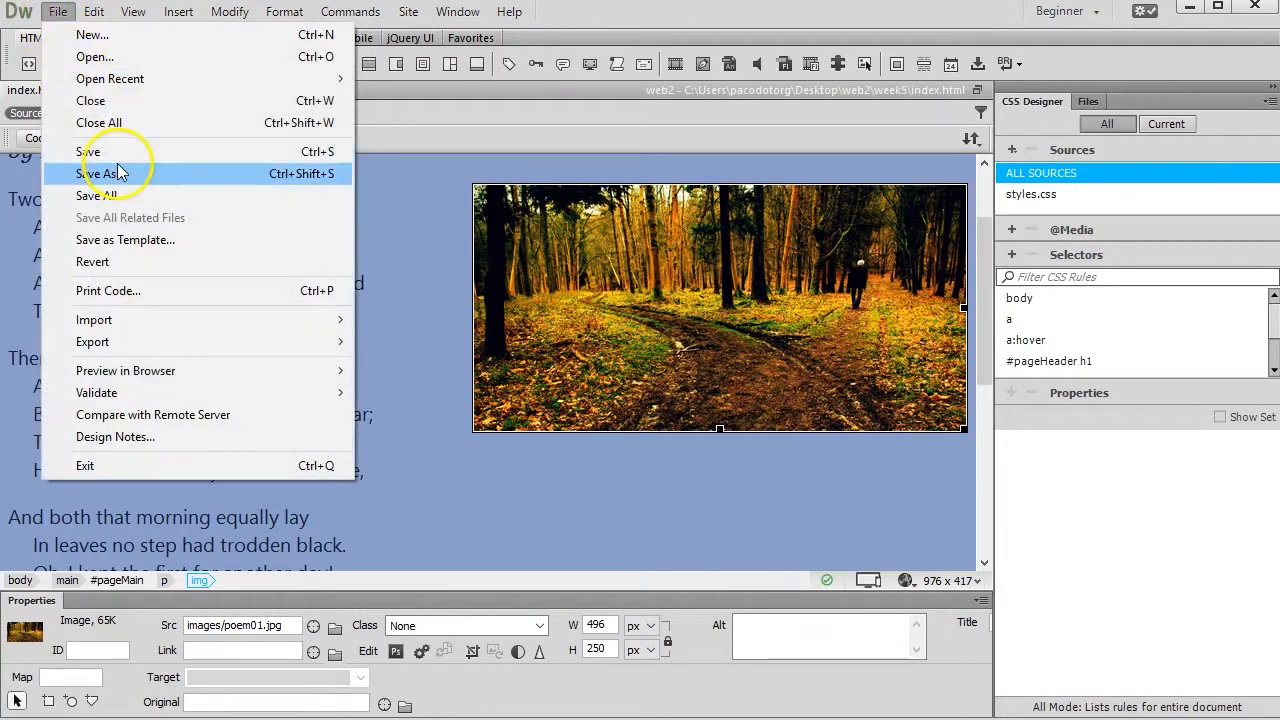
pyautogui.click(120, 155)
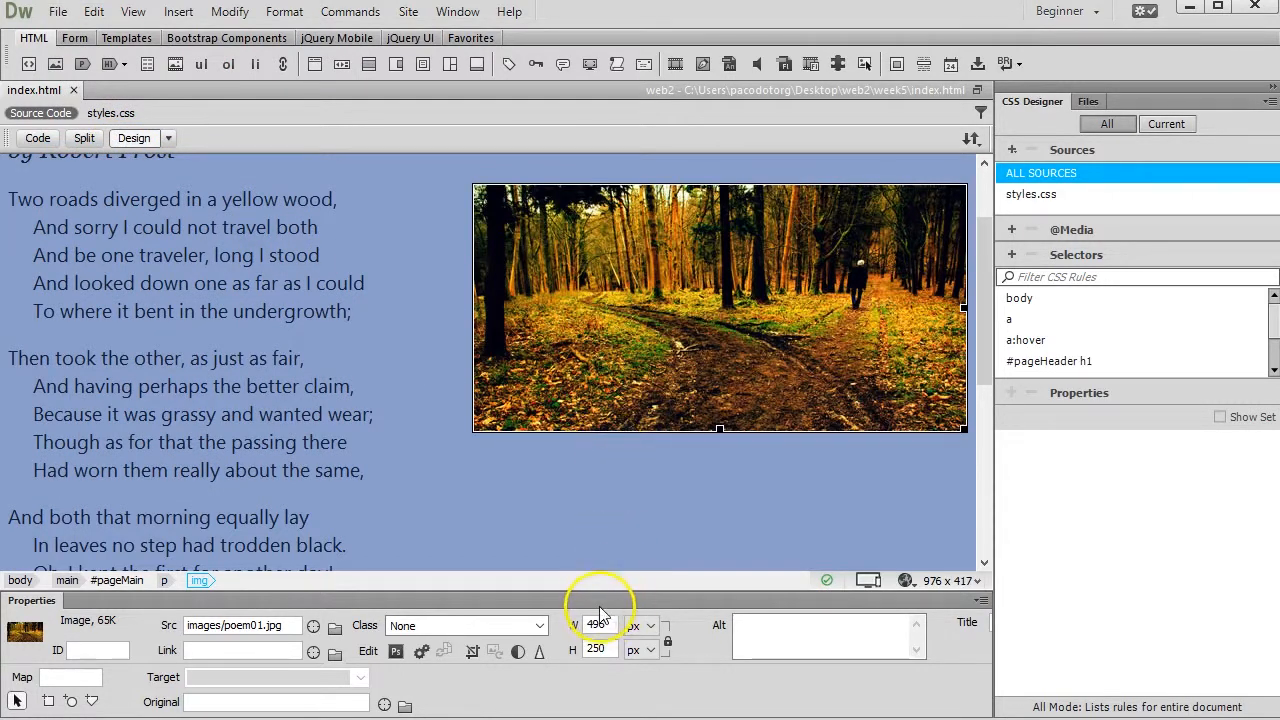
# Upload the saved index.html page to the remote server with its dependent files included
pyautogui.scroll(3, 480, 560)
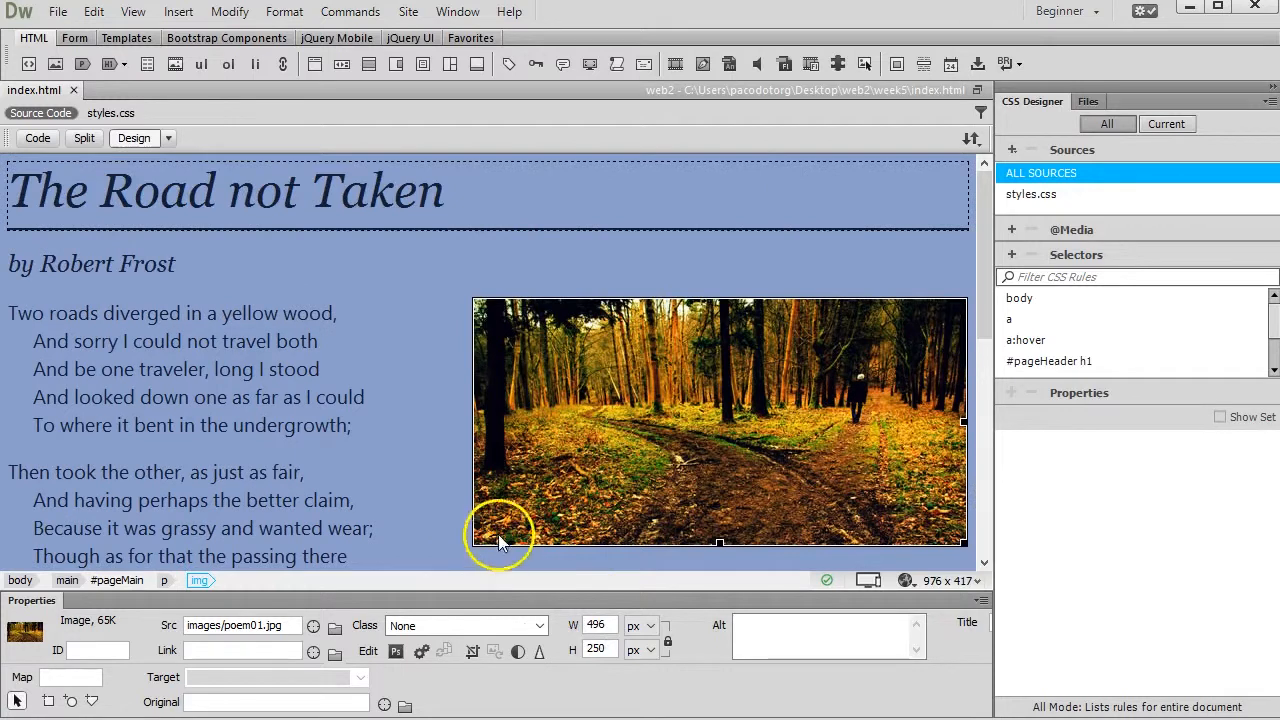
pyautogui.click(971, 138)
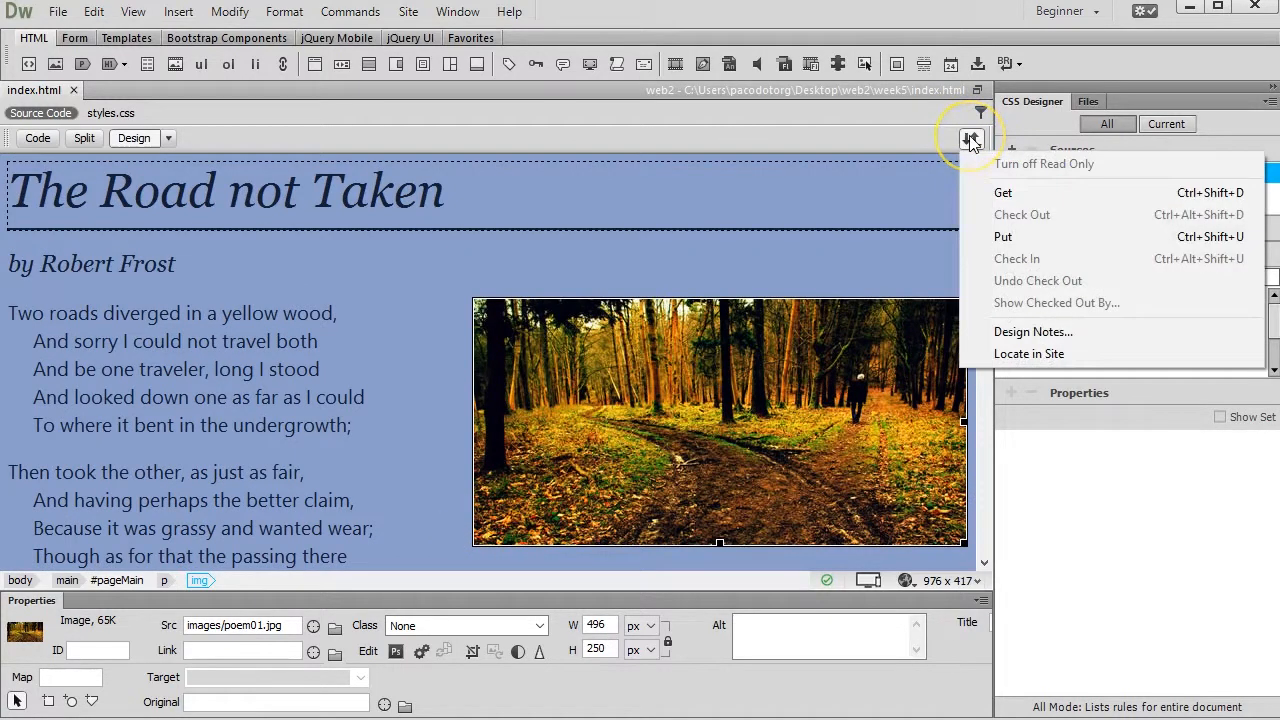
pyautogui.click(1004, 237)
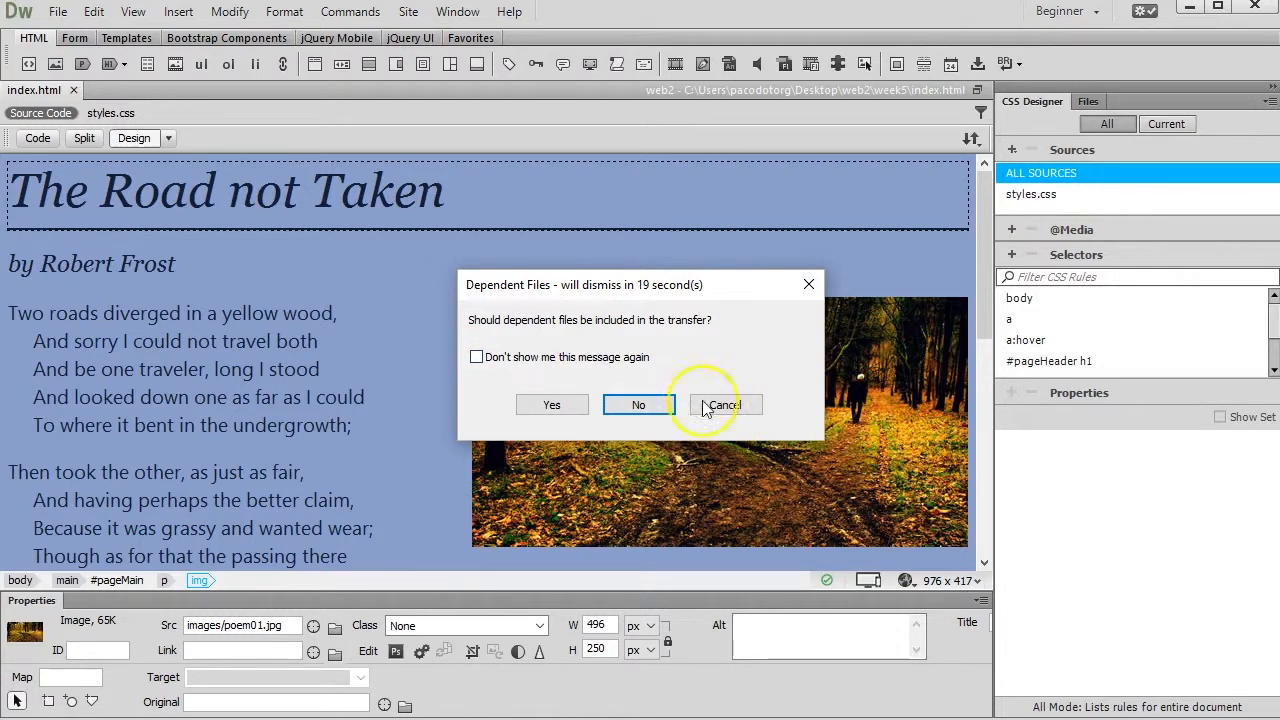
pyautogui.click(551, 409)
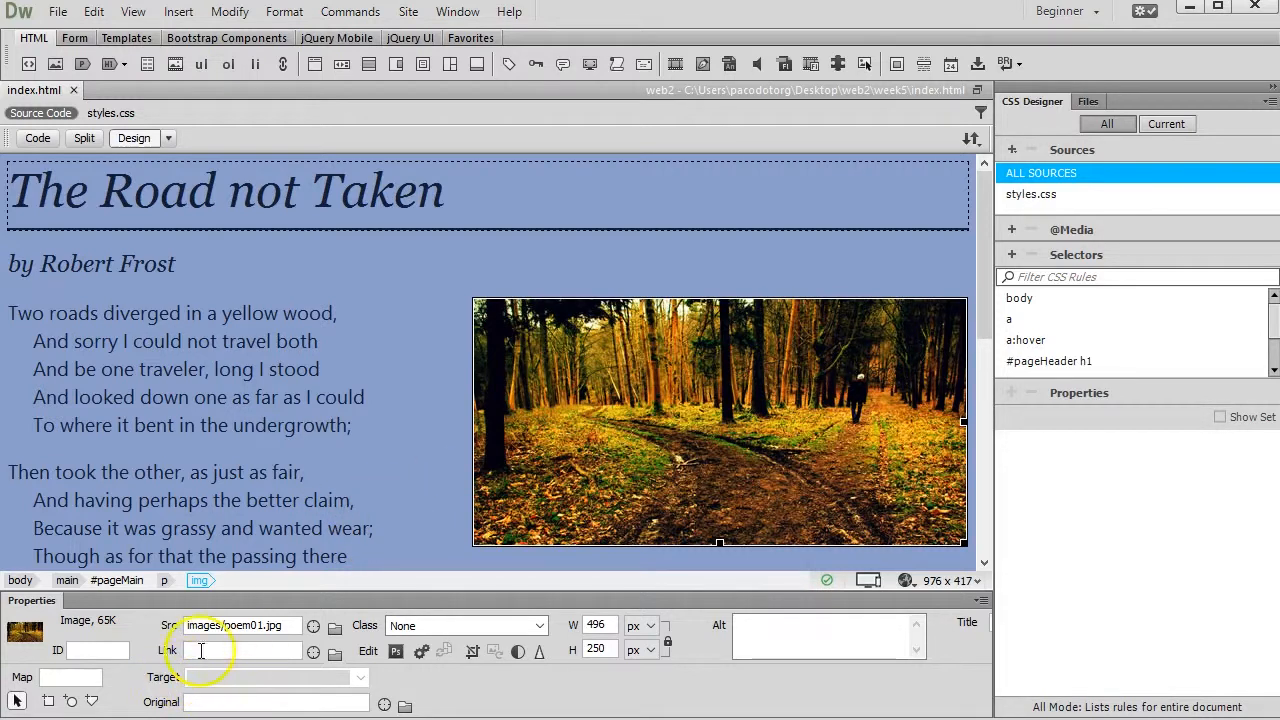
# Switch to Chrome, close the road-not-taken.jpg tab, and reload the published poem page to check the picture beside the poem
pyautogui.click(198, 718)
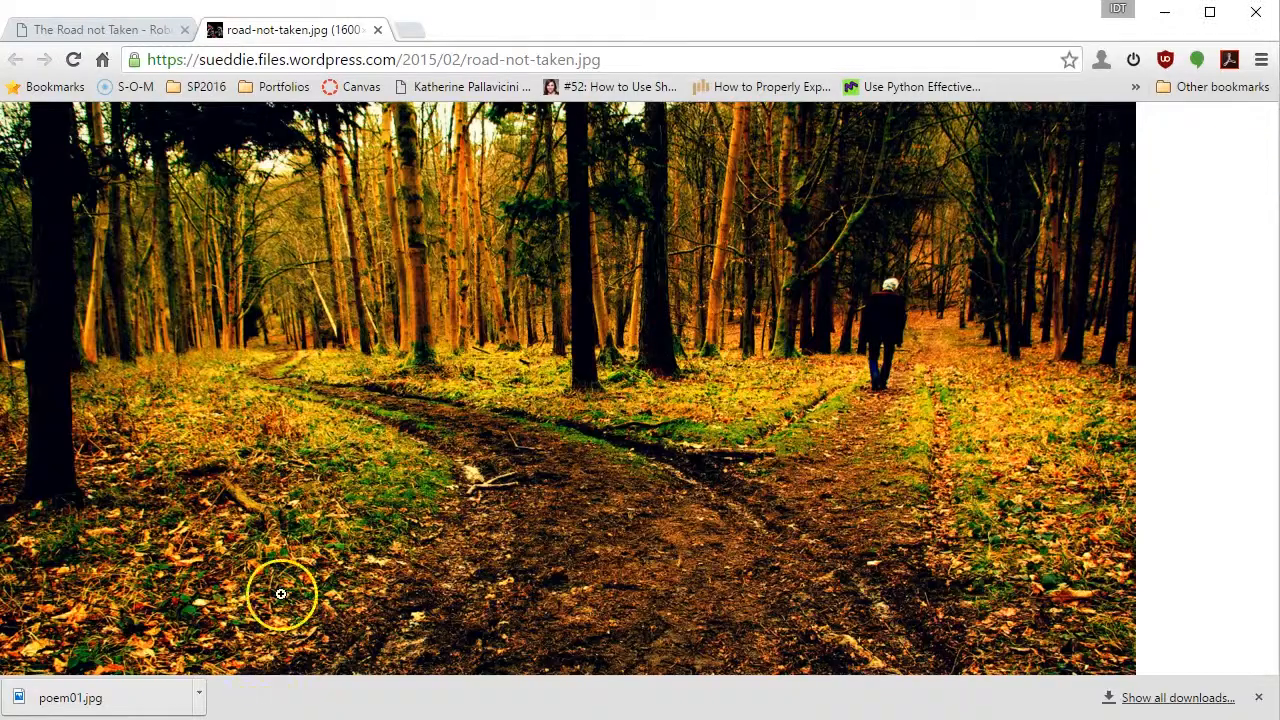
pyautogui.click(377, 29)
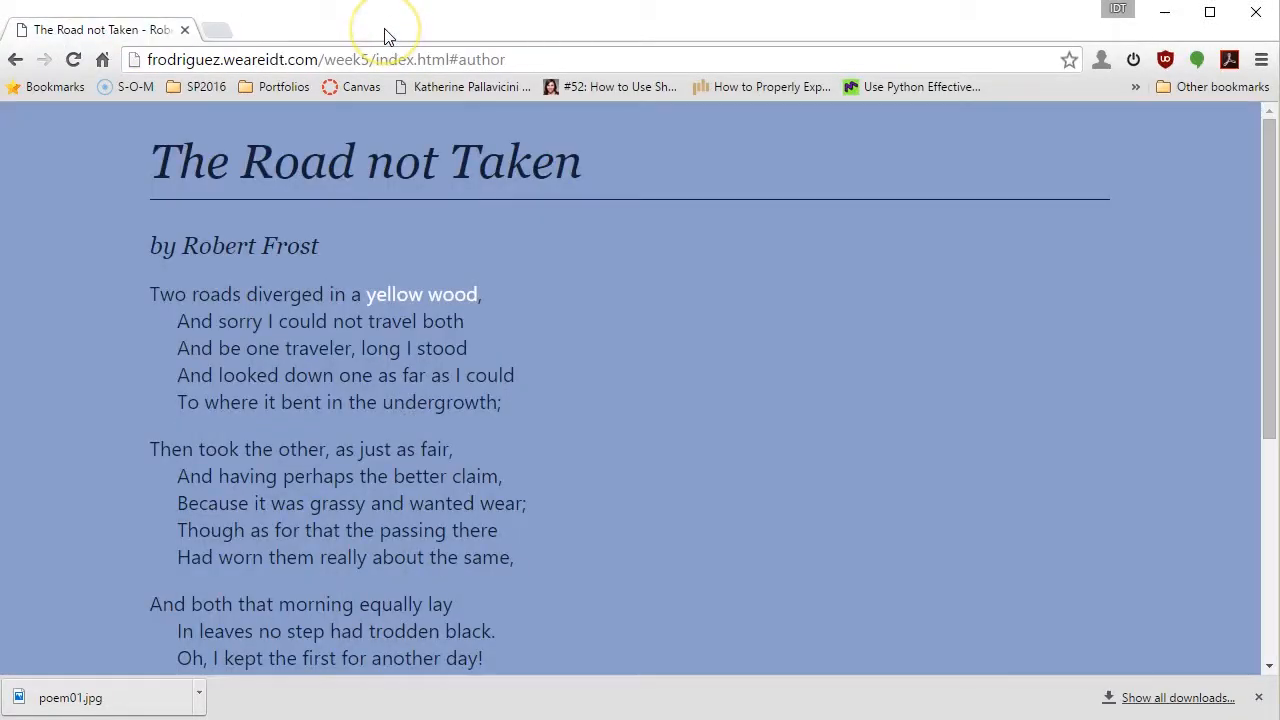
pyautogui.click(356, 113)
pyautogui.scroll(-4, 357, 157)
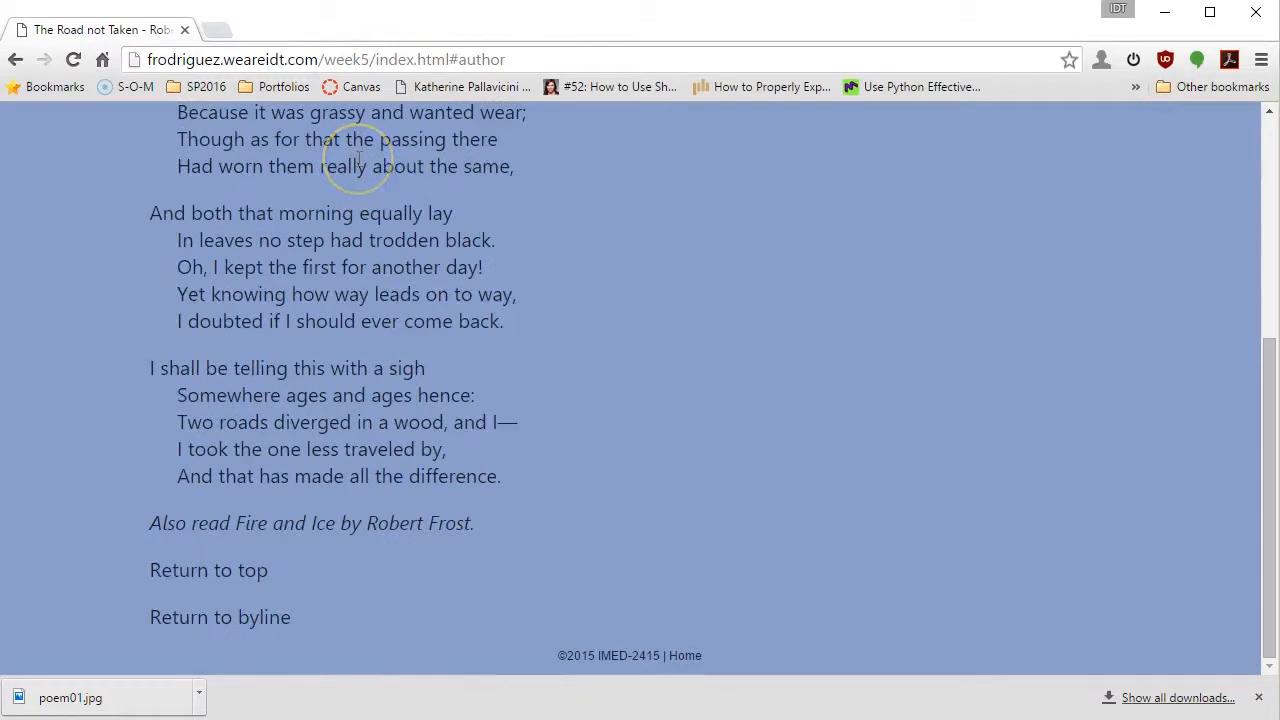
pyautogui.scroll(4, 358, 160)
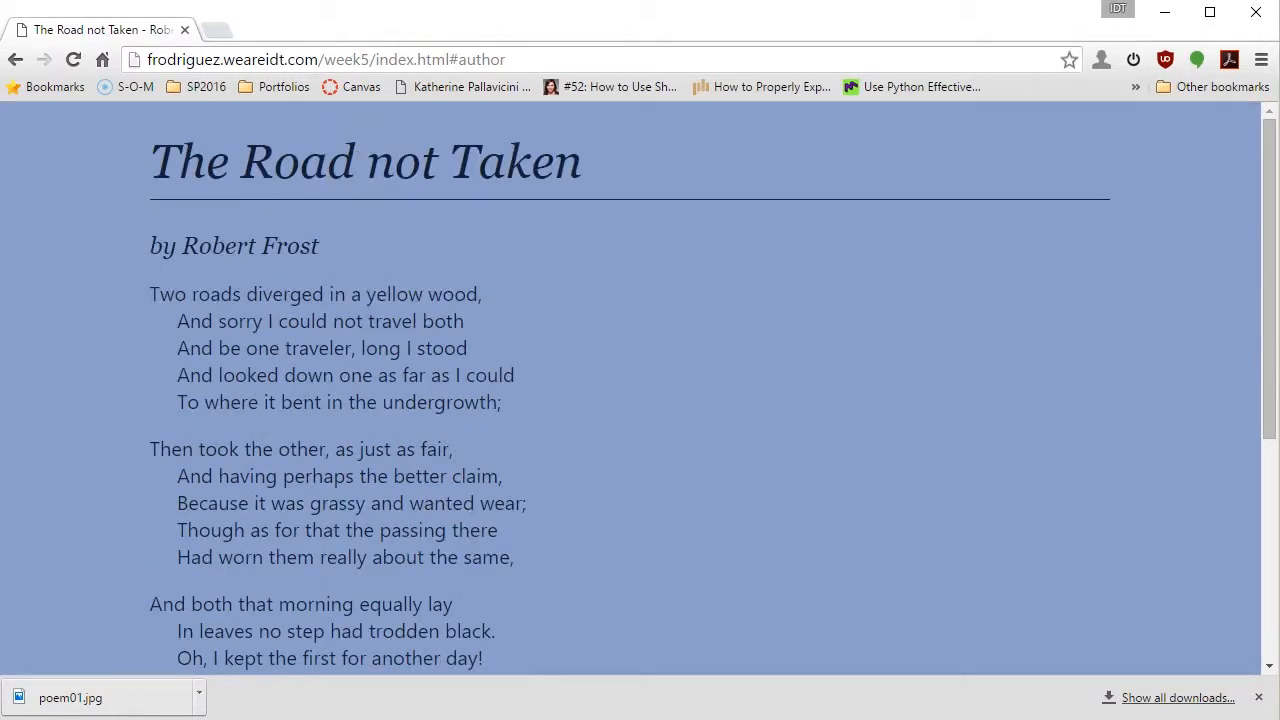
pyautogui.click(73, 59)
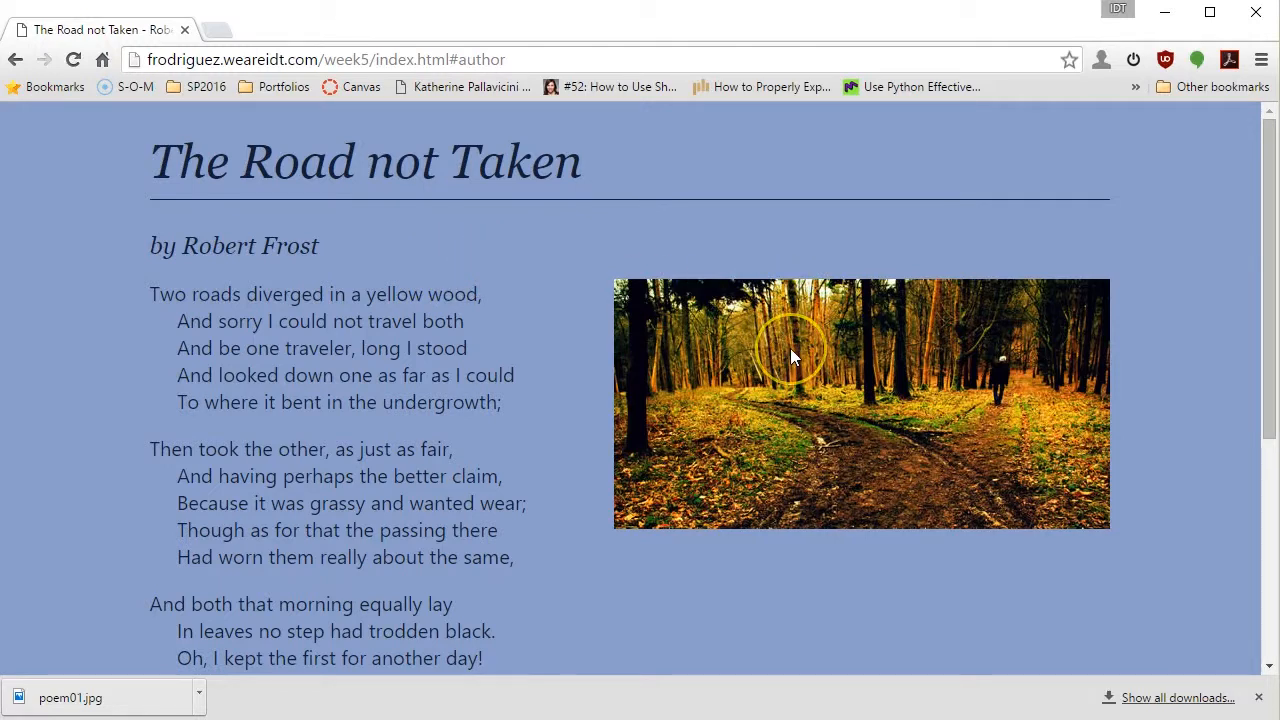
pyautogui.click(808, 366)
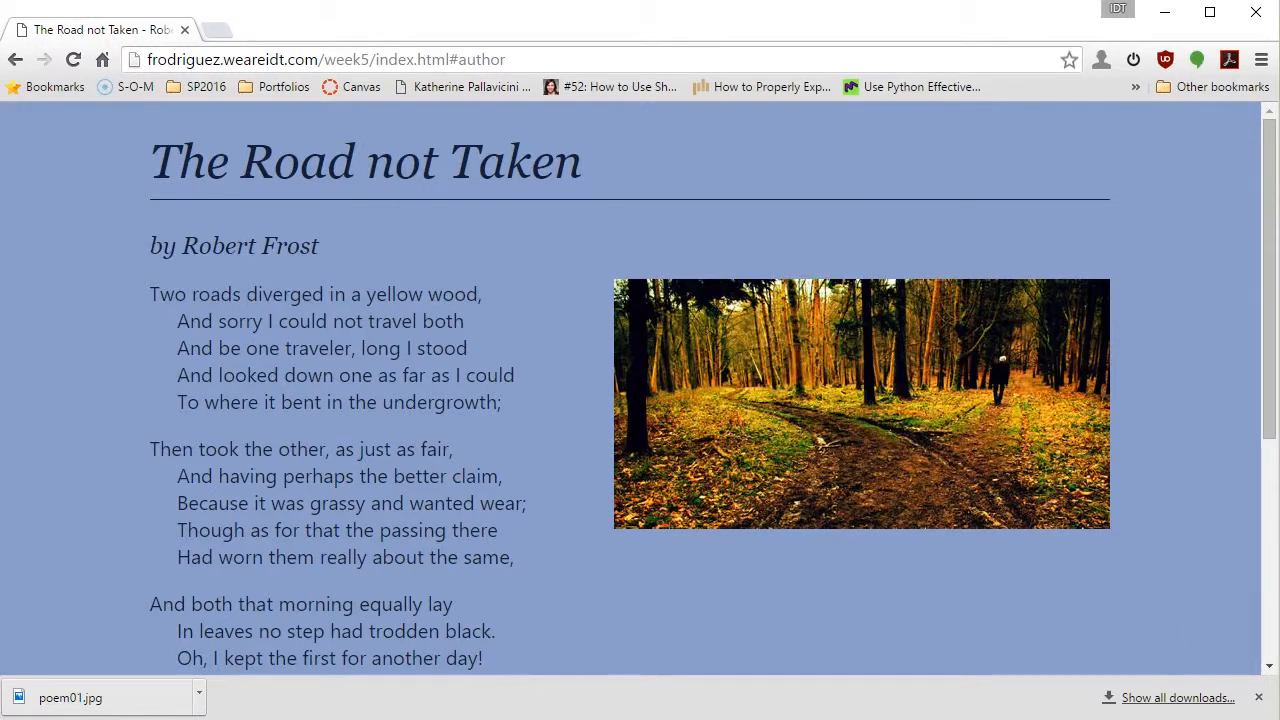